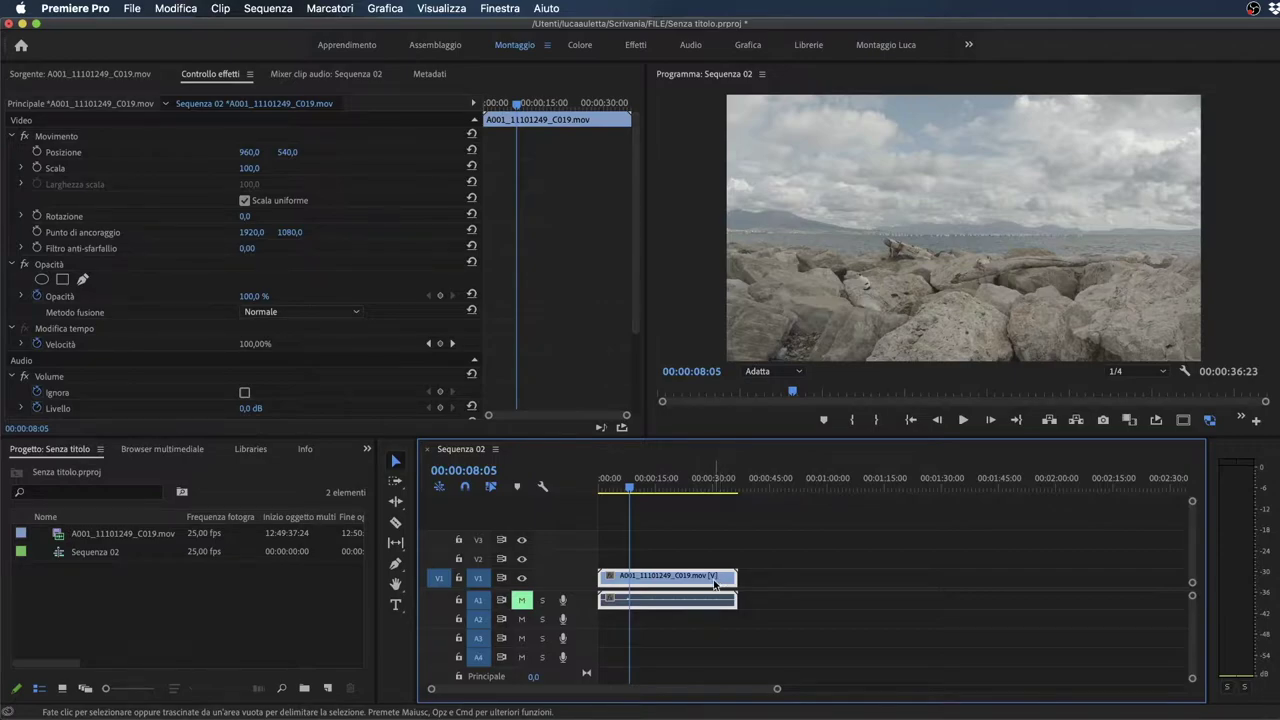
Step: Switch to the Colore workspace and add Istogramma and Allineamento (RGB) to the Lumetri scopes
mouse_move(698, 581)
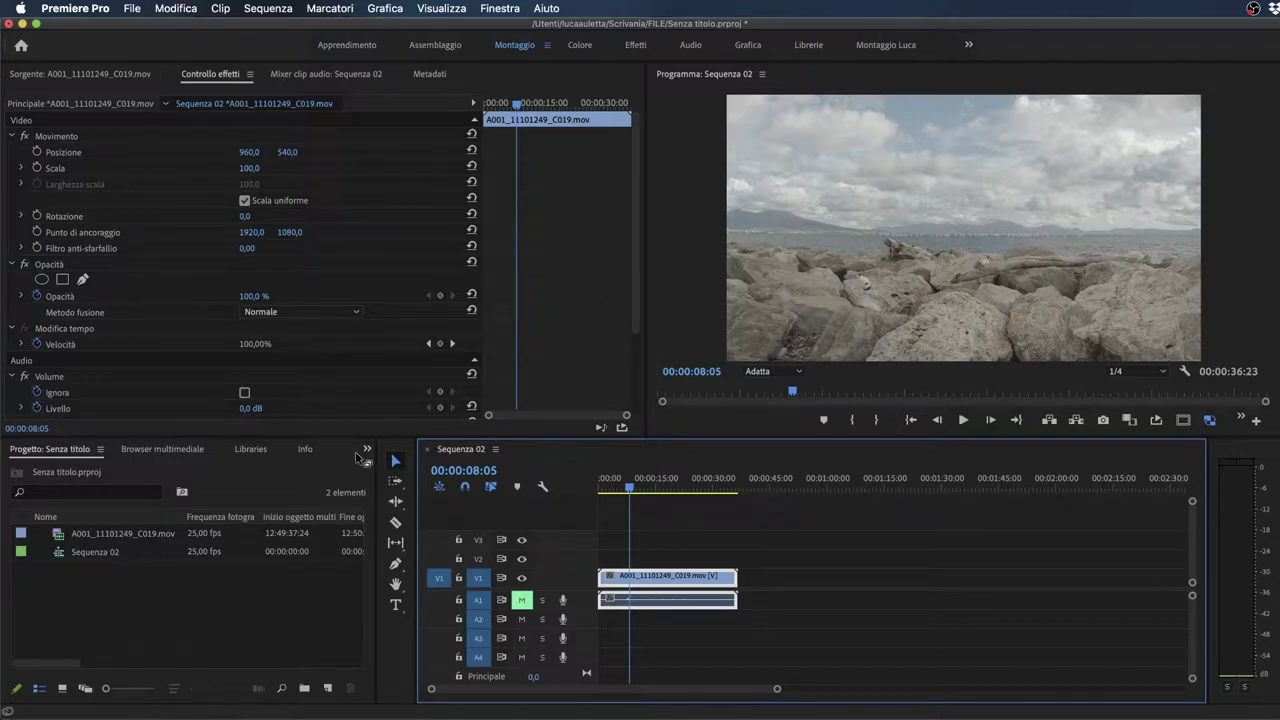
left_click(580, 46)
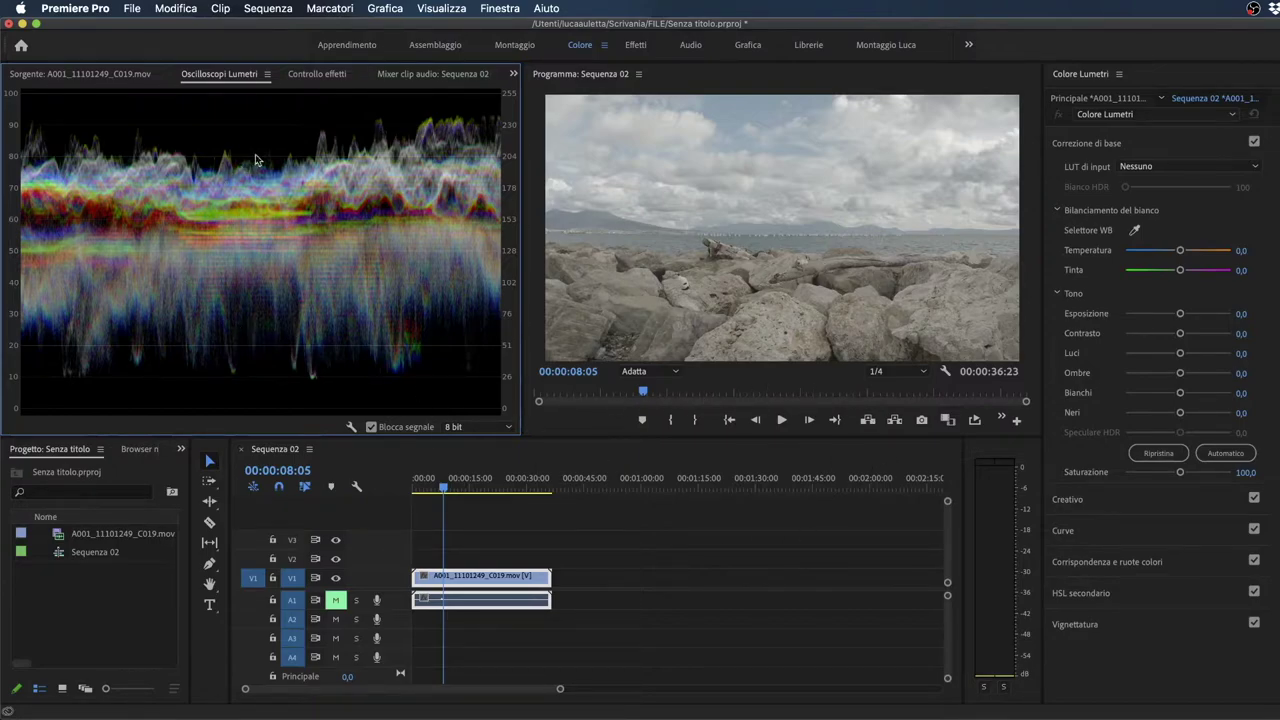
right_click(392, 187)
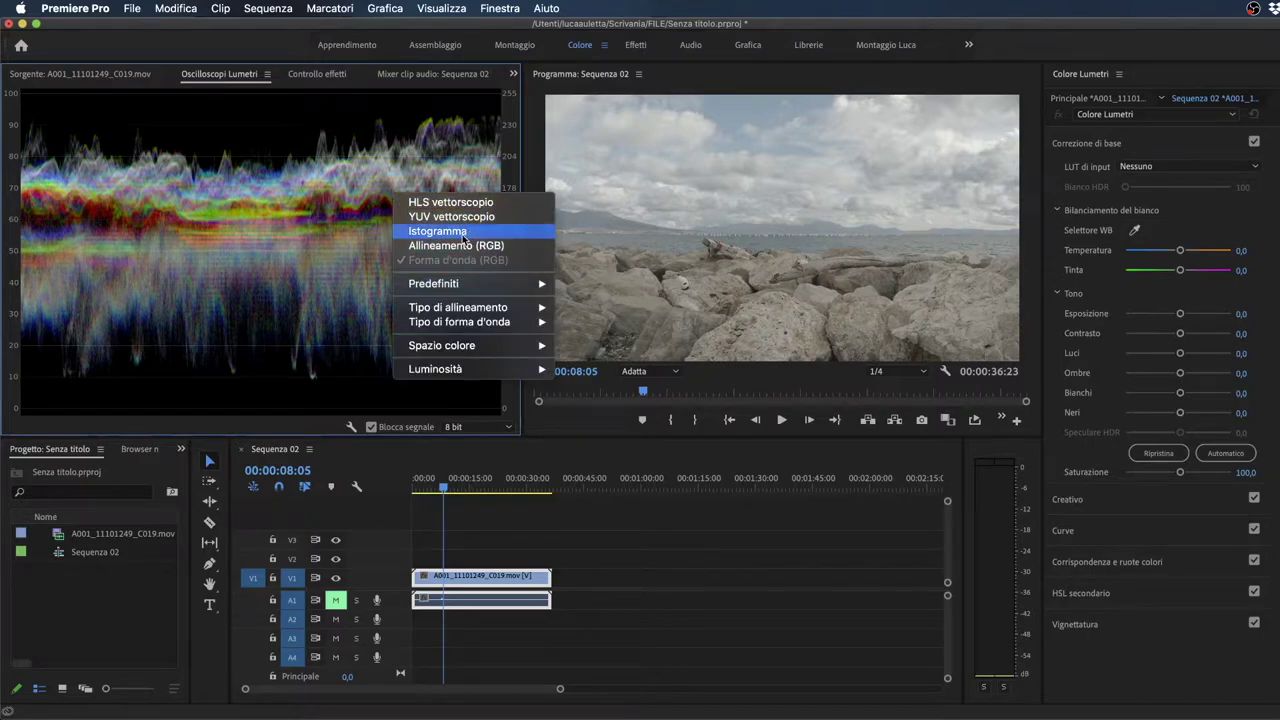
left_click(465, 233)
right_click(383, 238)
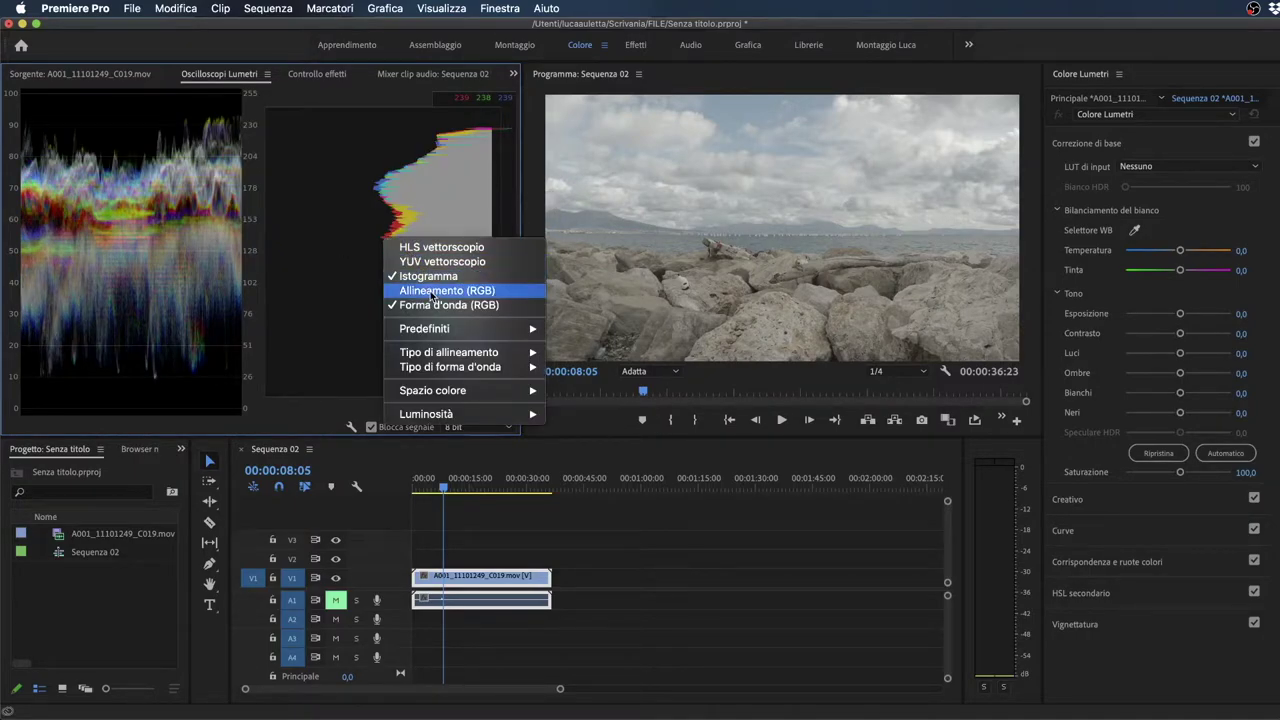
left_click(440, 290)
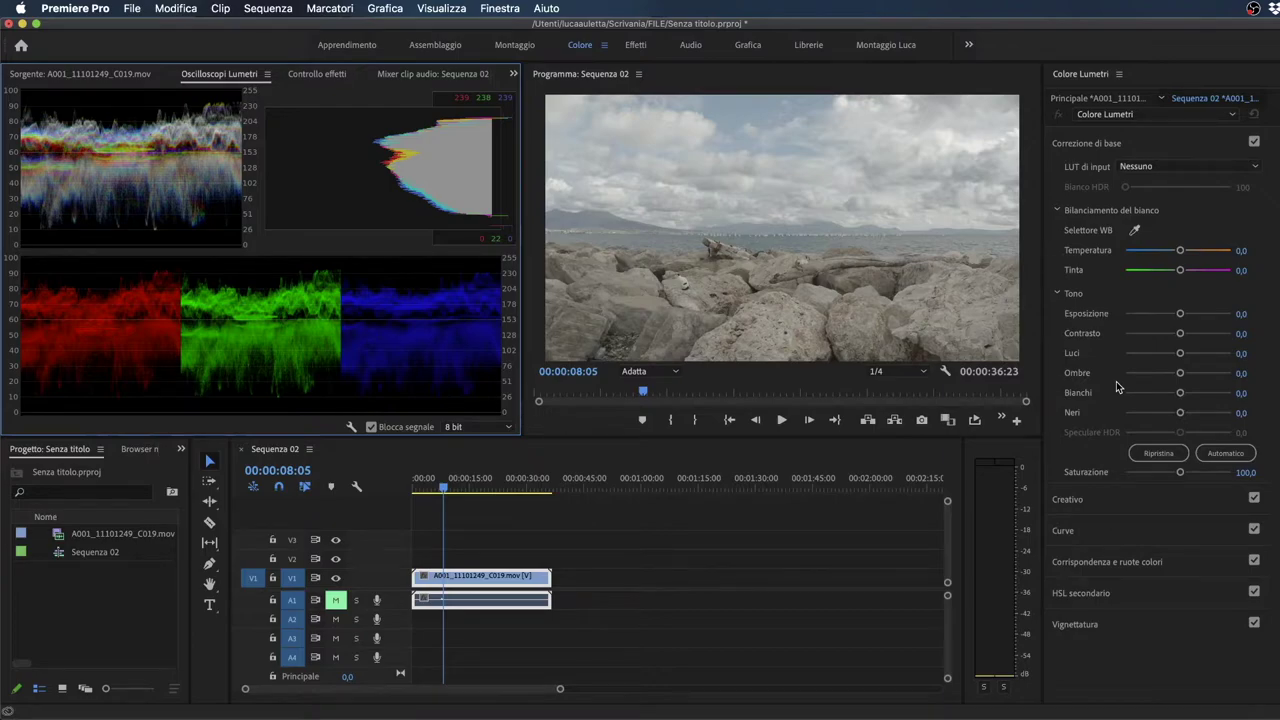
Step: Show the clip's Controllo effetti properties in the left panel and collapse Correzione di base
left_click(476, 590)
left_click(312, 76)
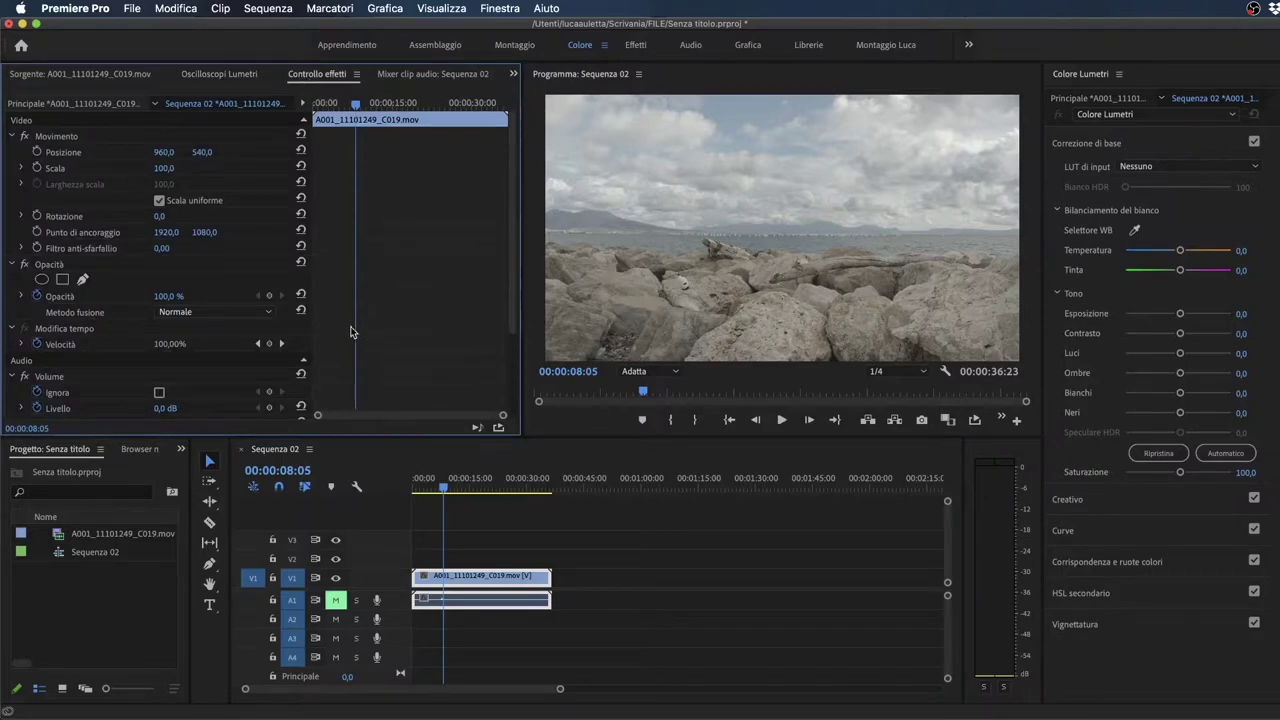
scroll(399, 330, "down", 2)
scroll(399, 326, "down", 2)
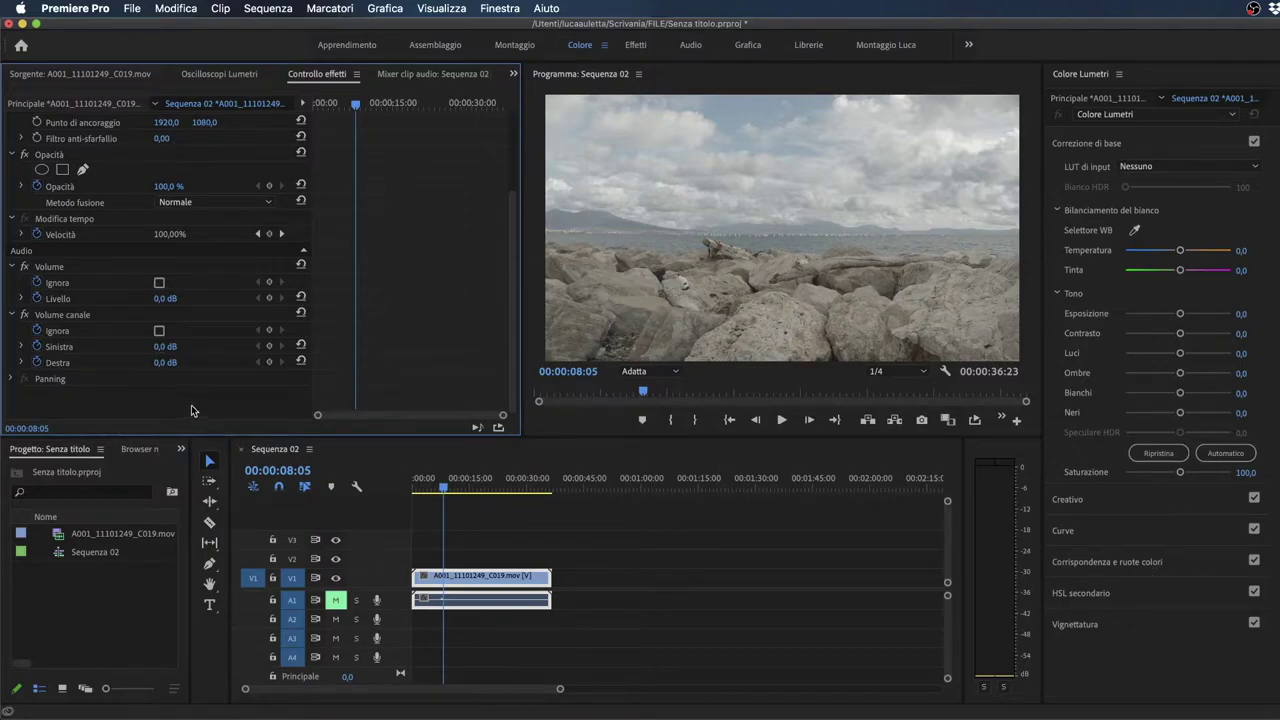
left_click(476, 567)
left_click(1133, 143)
Step: Re-expand Correzione di base and keep LUT di input set to Nessuno
left_click(1134, 146)
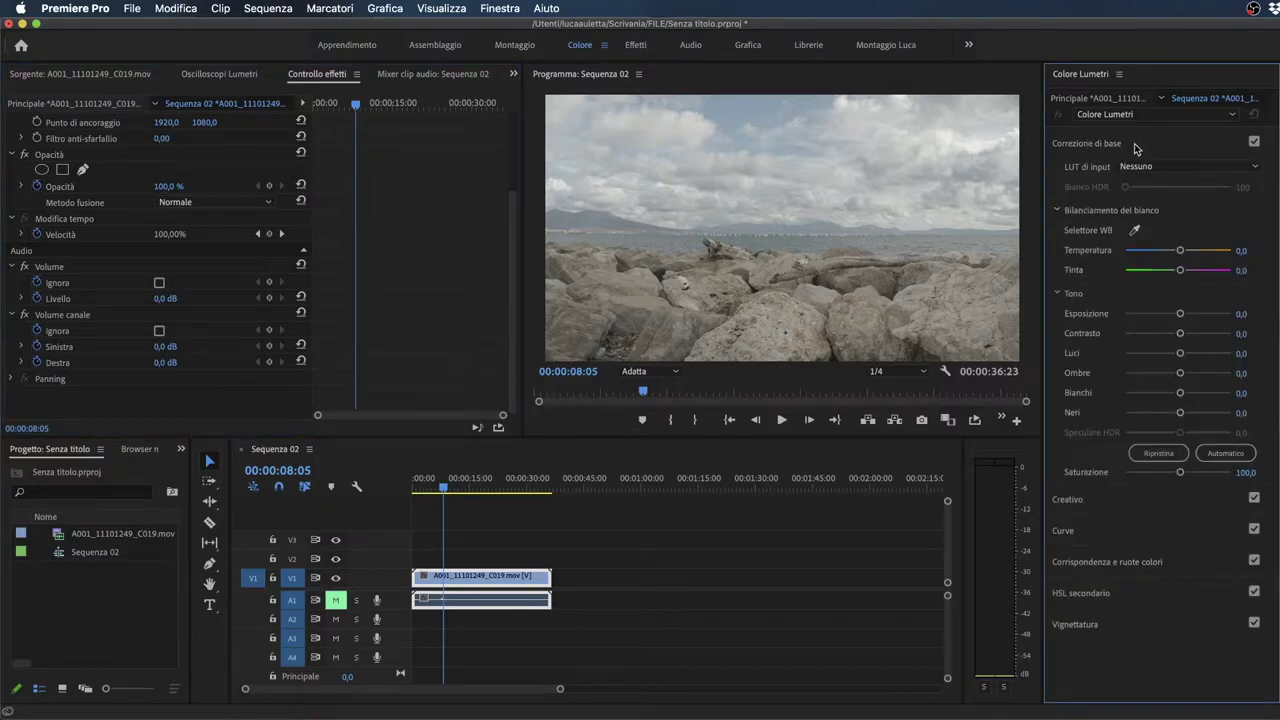
left_click(1180, 165)
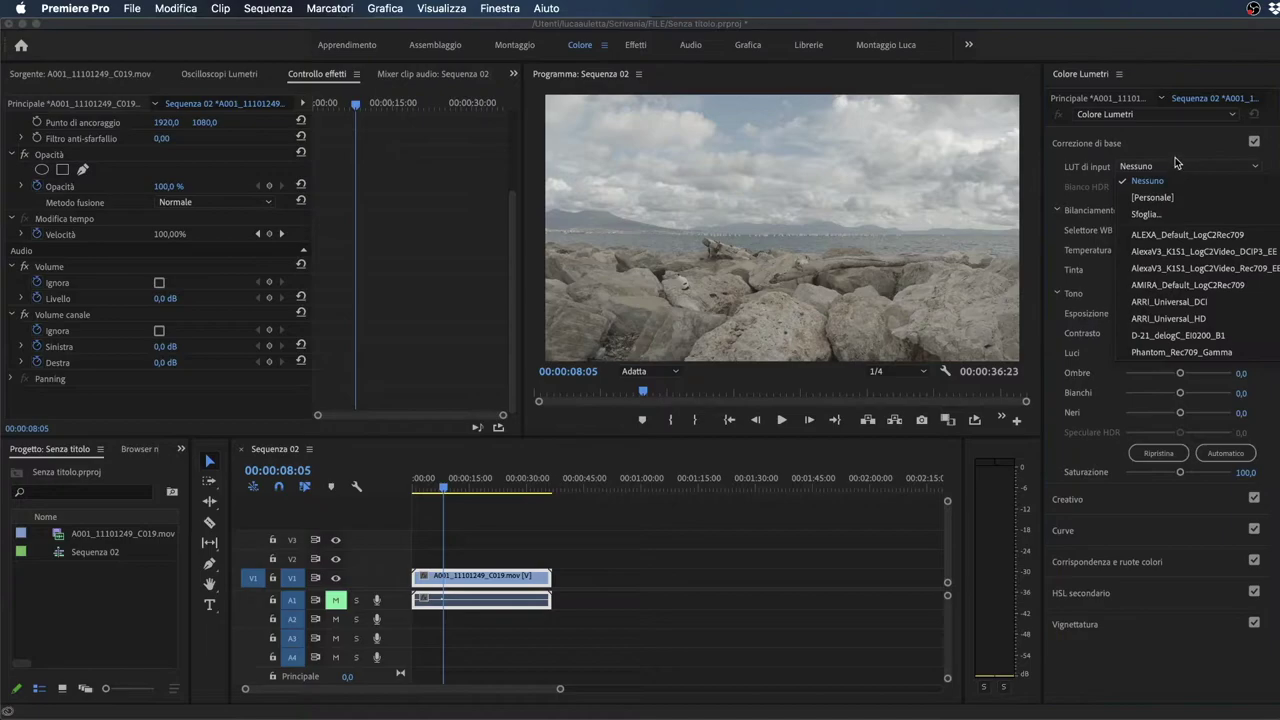
left_click(1164, 167)
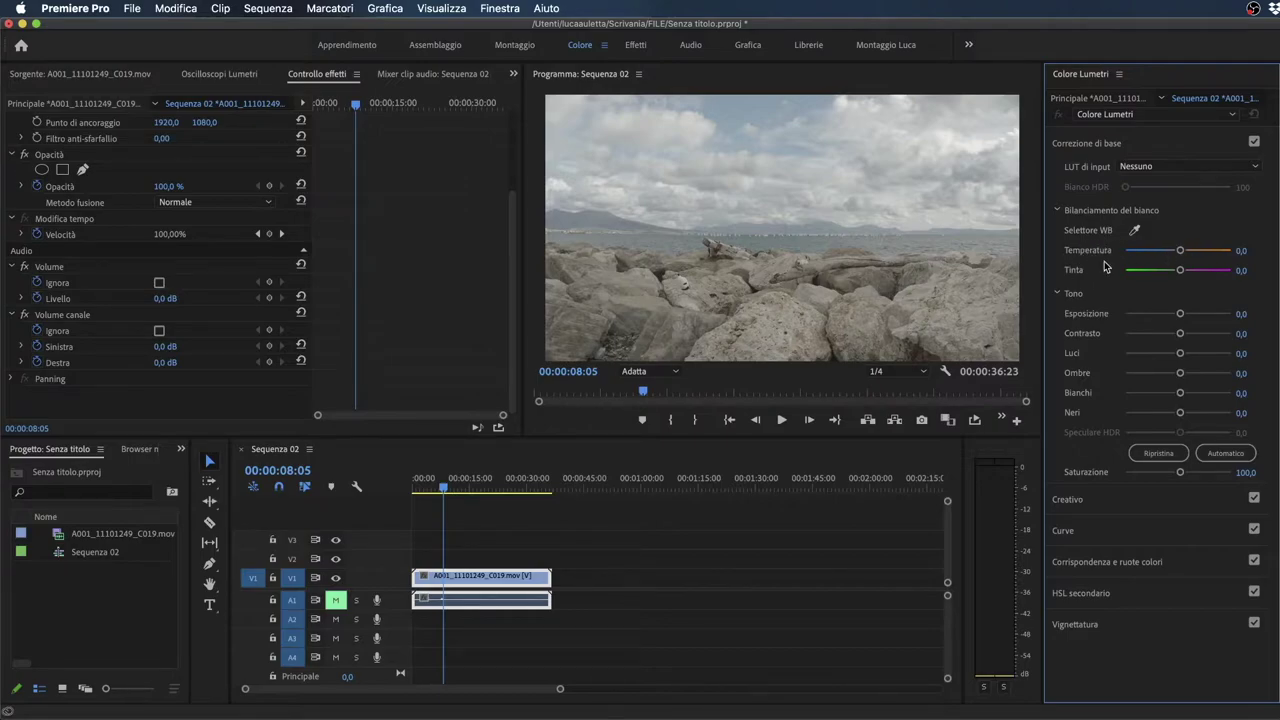
Step: Test and reset Temperatura, then sample white balance from the clouds: Temperatura -2,7, Tinta 1,8
mouse_move(1180, 251)
left_mouse_down()
mouse_move(1199, 252)
mouse_move(1117, 257)
mouse_move(1198, 251)
left_mouse_up()
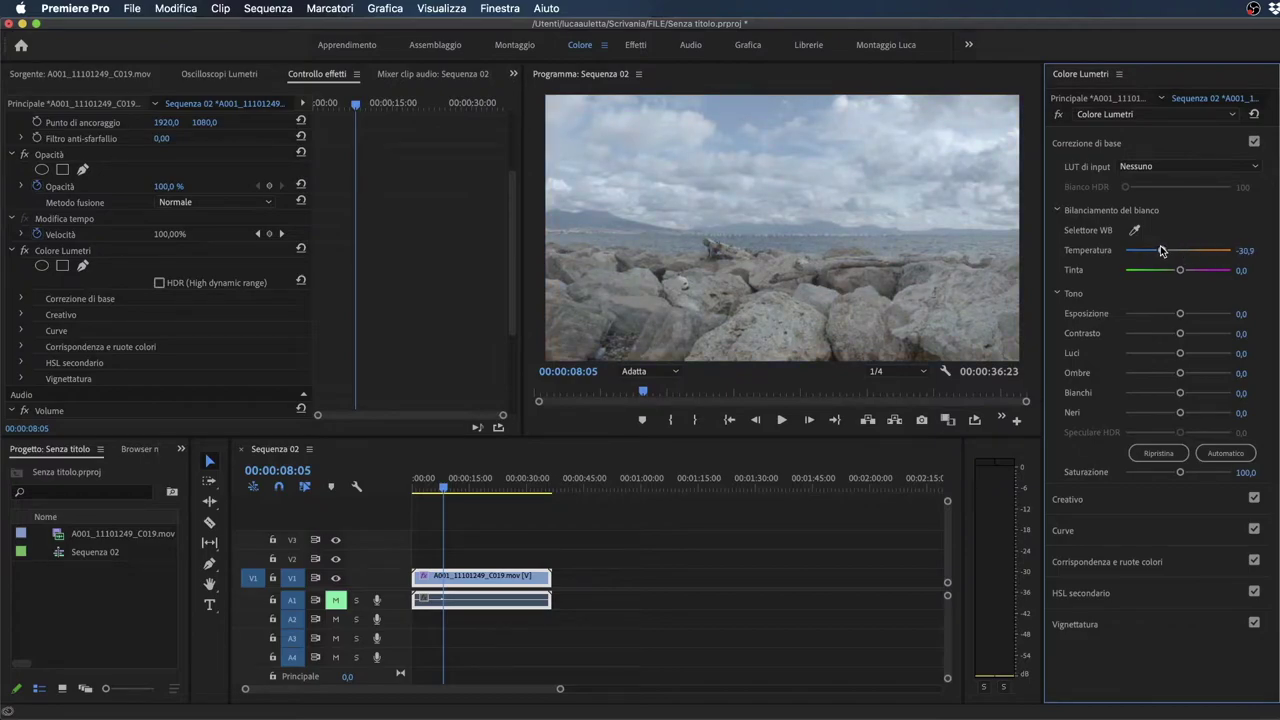
mouse_move(1198, 251)
left_mouse_down()
mouse_move(1171, 251)
mouse_move(1193, 272)
mouse_move(1178, 271)
left_mouse_up()
left_click(1254, 114)
left_click(1134, 231)
left_click(981, 157)
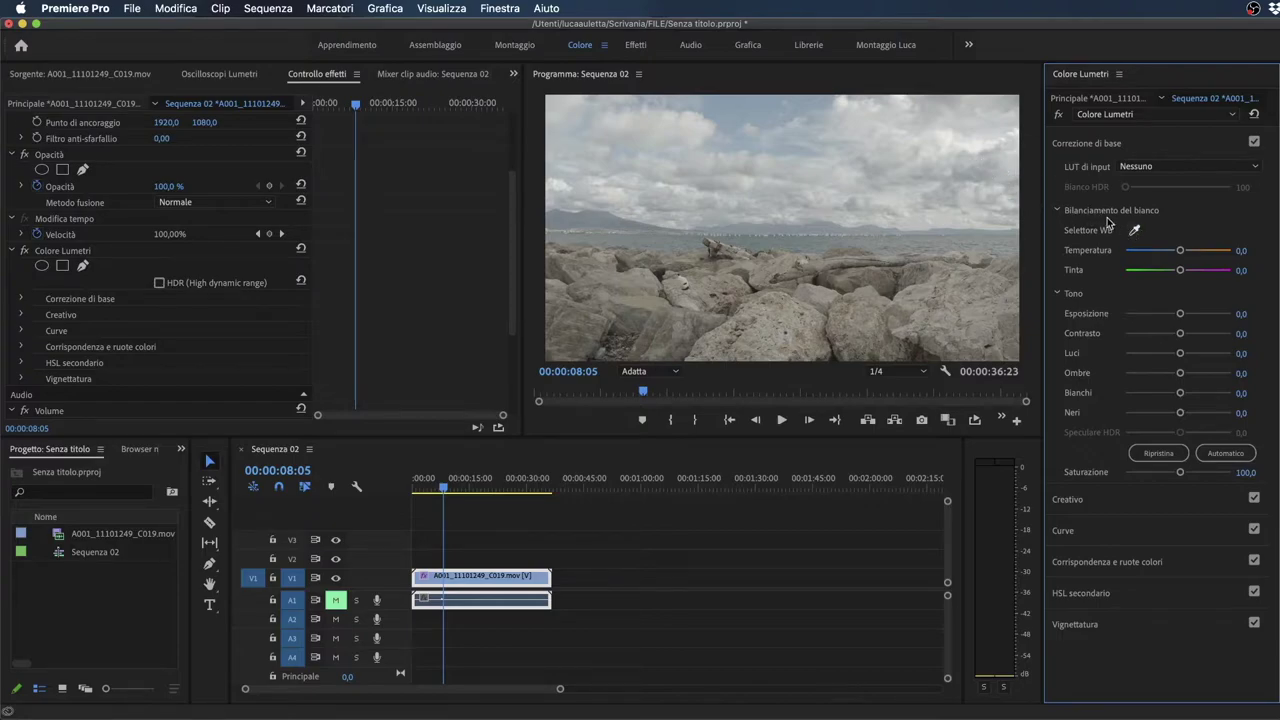
left_click(950, 133)
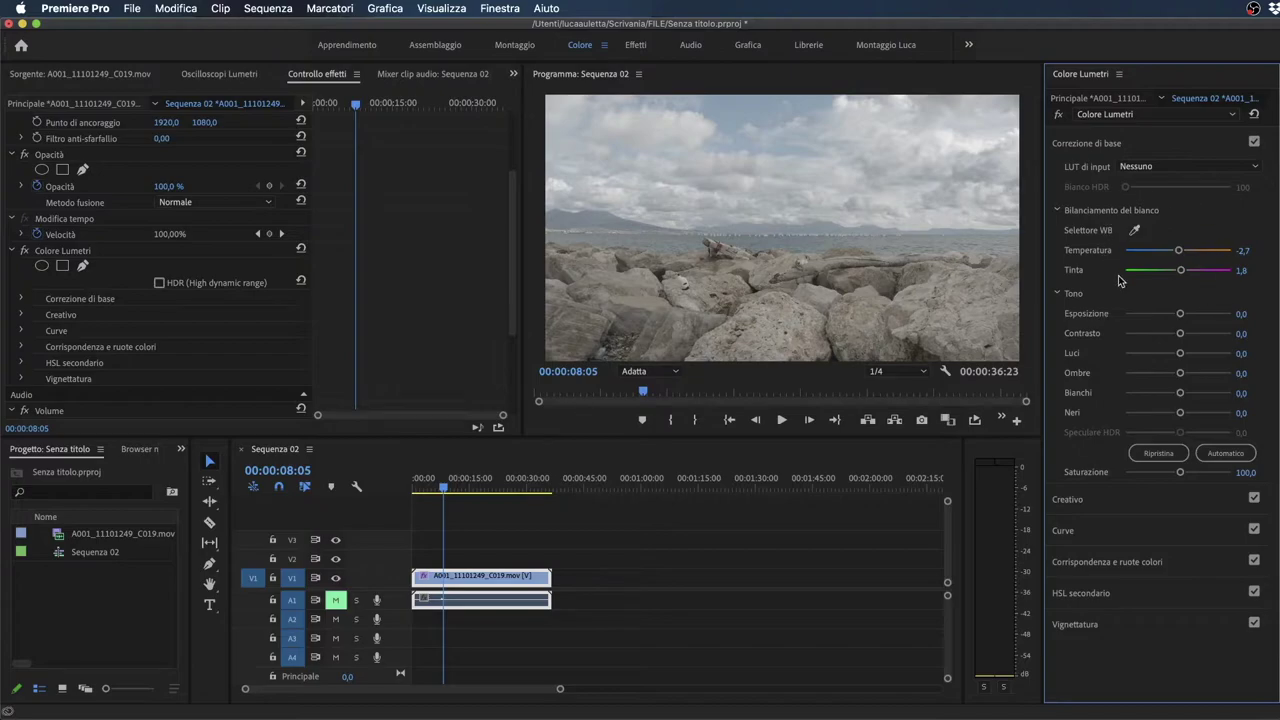
Step: Expand Colore Lumetri > Correzione di base in Controllo effetti
scroll(430, 333, "down", 2)
scroll(430, 333, "down", 2)
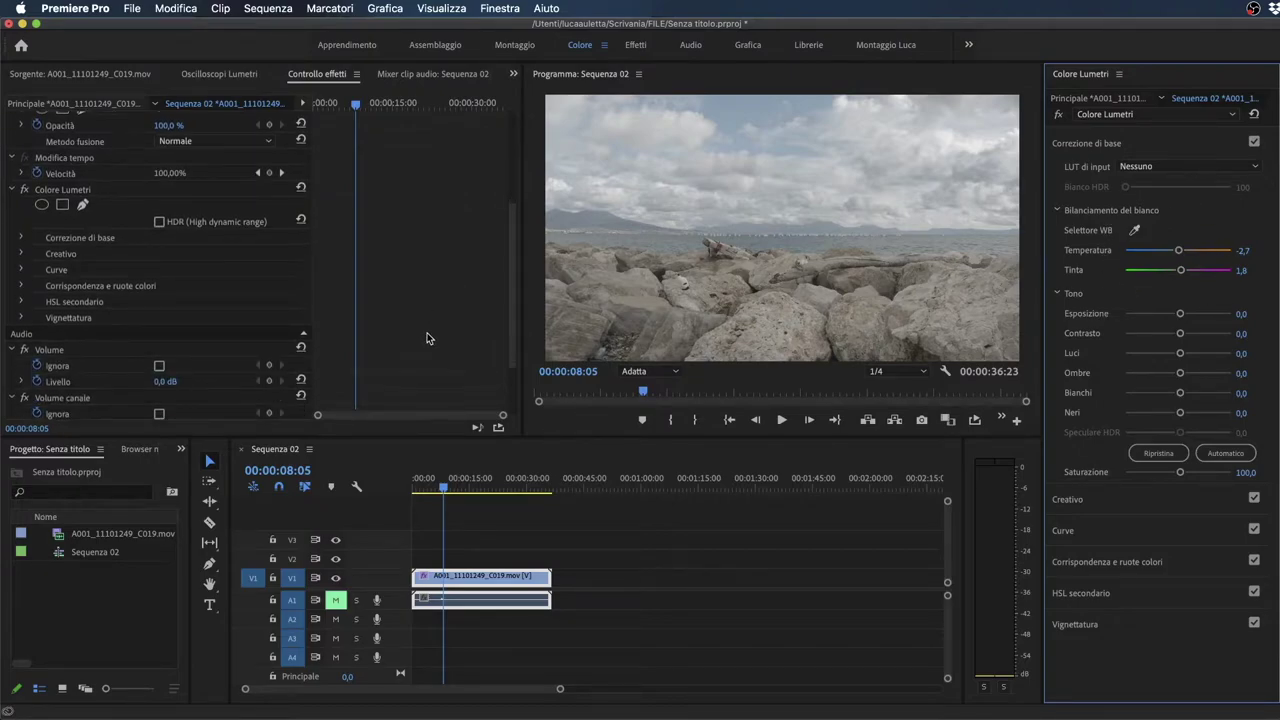
scroll(426, 335, "down", 2)
scroll(426, 334, "down", 2)
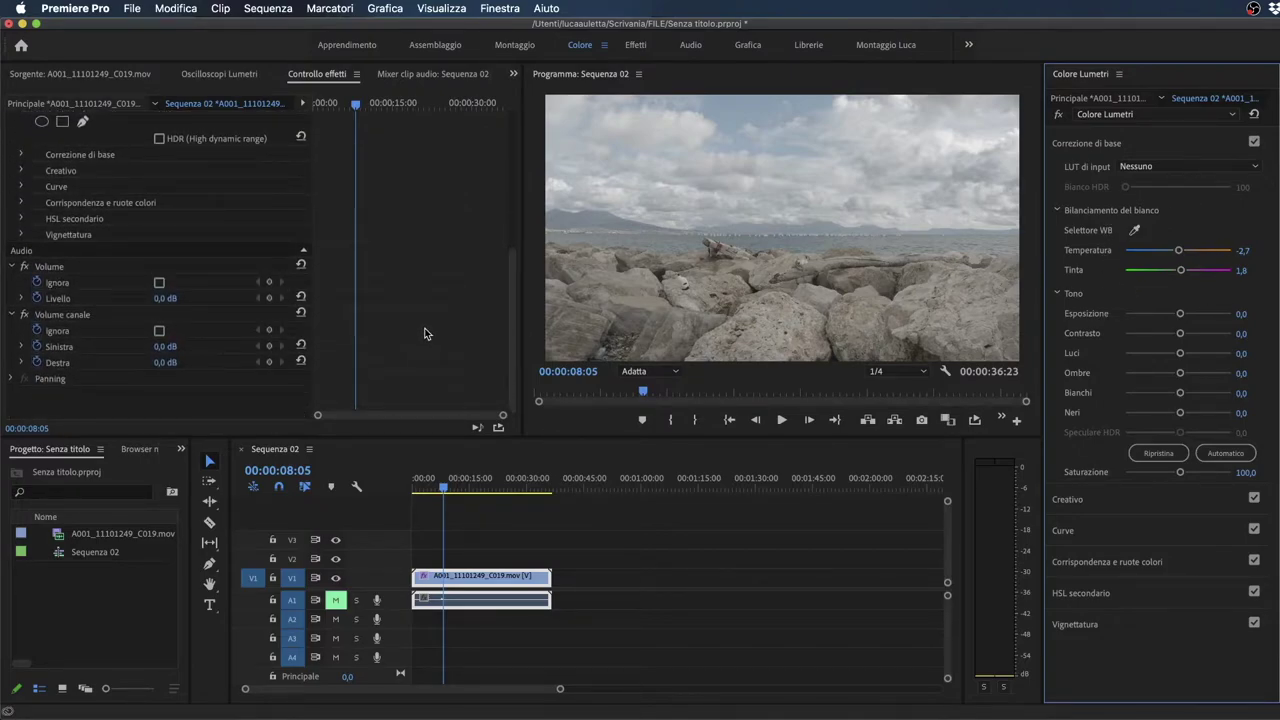
scroll(424, 334, "up", 5)
scroll(424, 333, "up", 1)
scroll(424, 333, "up", 1)
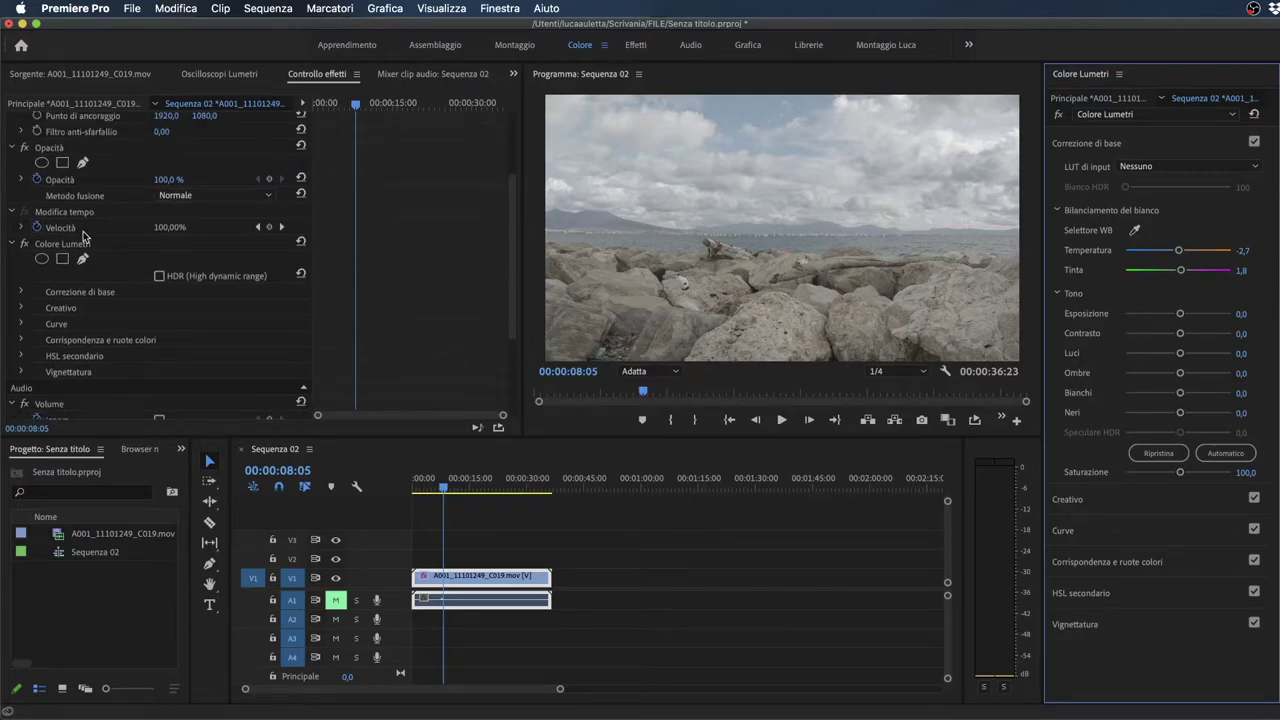
left_click(44, 244)
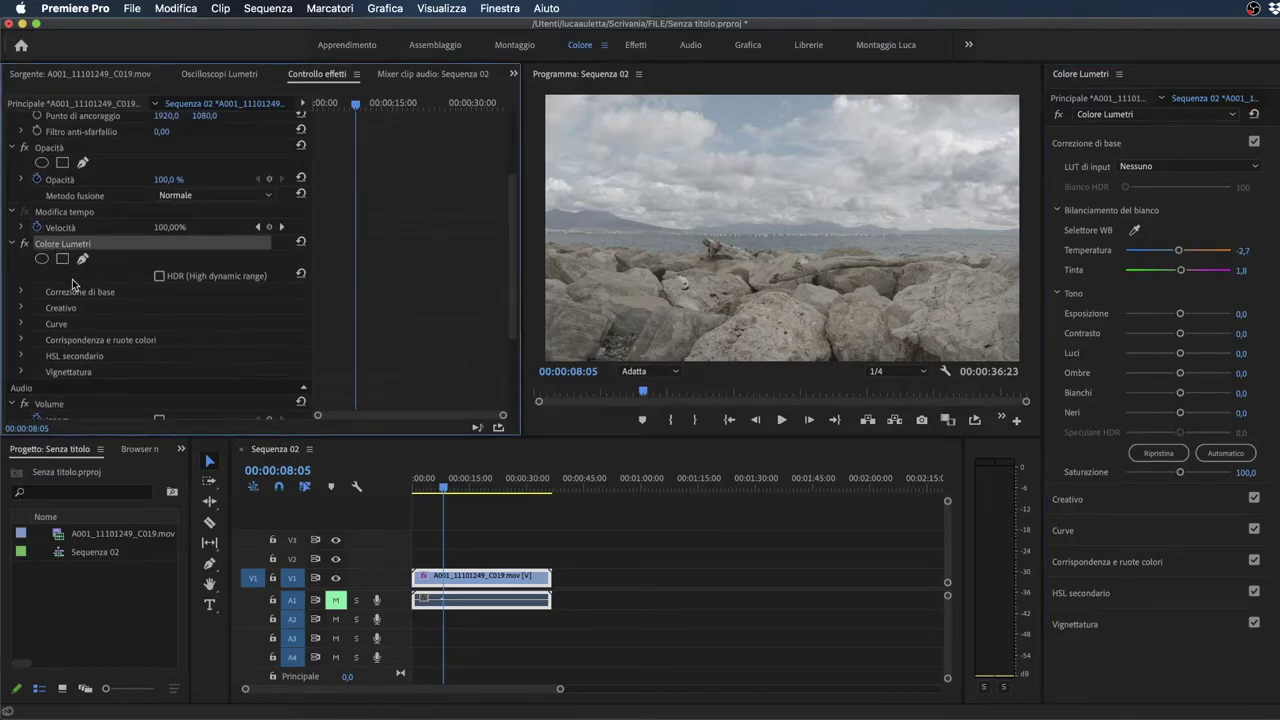
left_click(21, 292)
Step: Review the correction values (temperature -2,7, tint 1,8), then collapse the Colore Lumetri entry
scroll(70, 316, "down", 2)
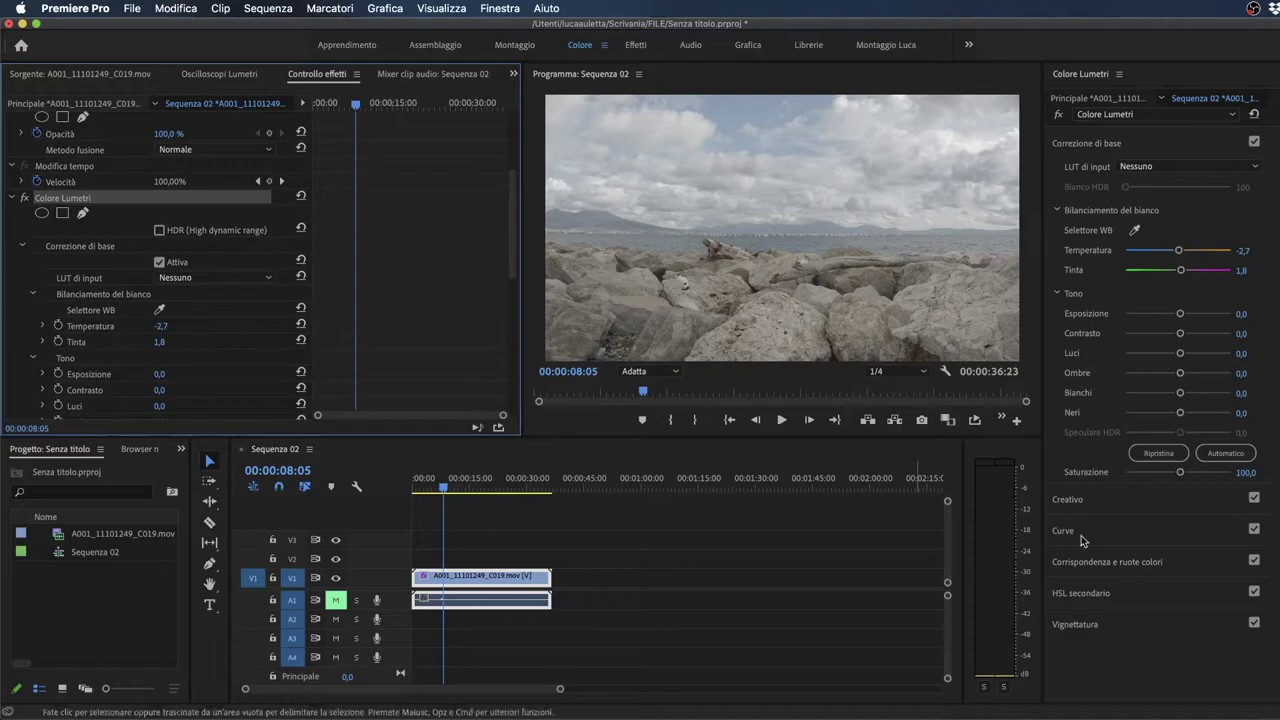
scroll(259, 362, "down", 2)
scroll(259, 362, "down", 1)
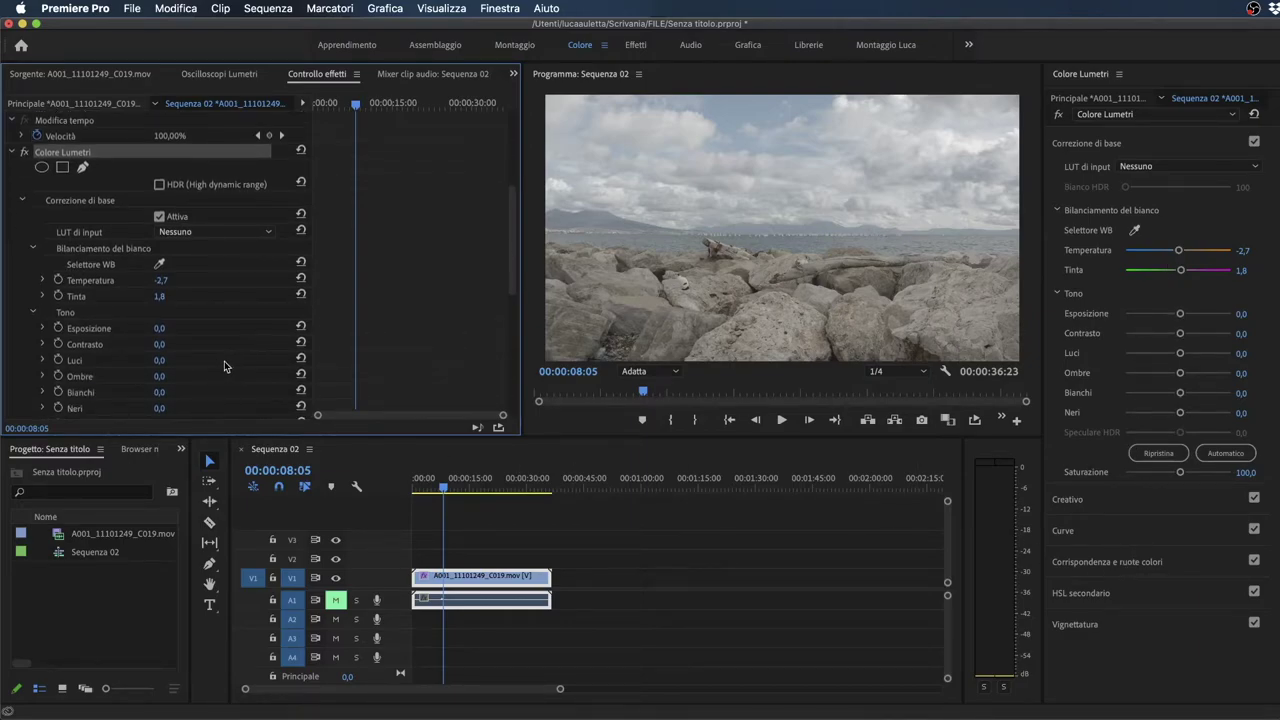
scroll(191, 313, "down", 1)
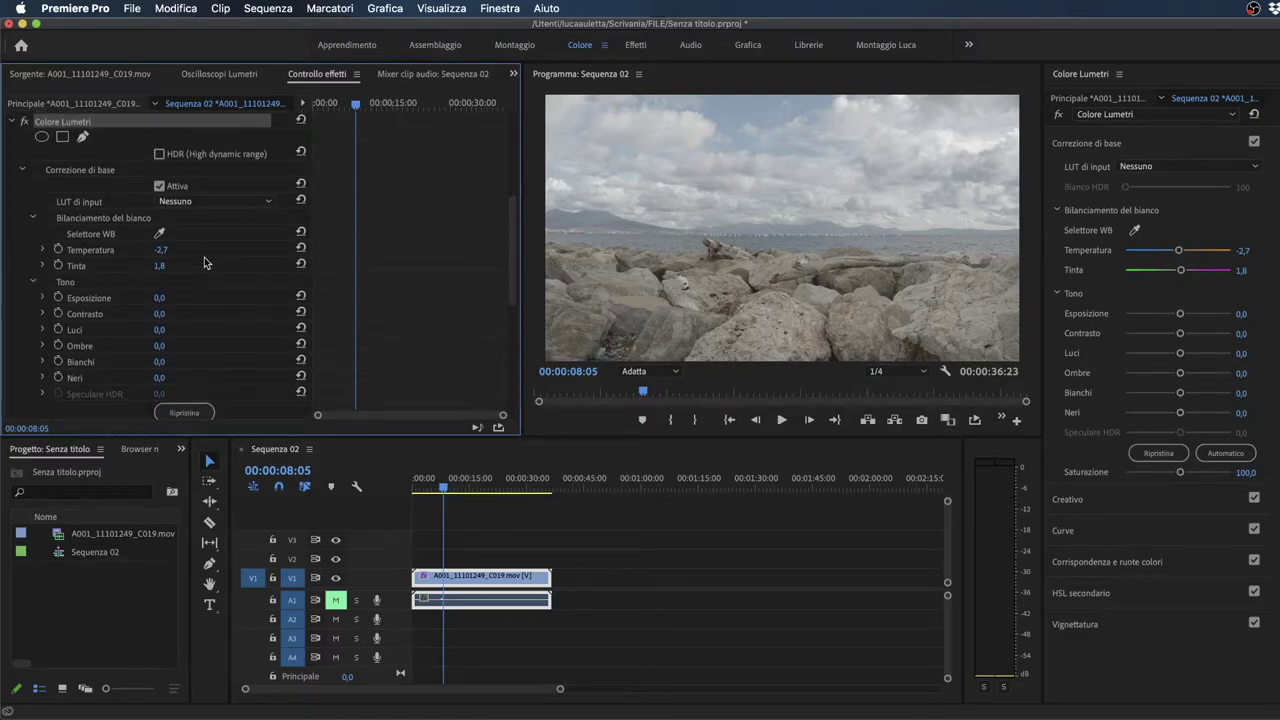
scroll(204, 262, "down", 1)
scroll(204, 262, "down", 2)
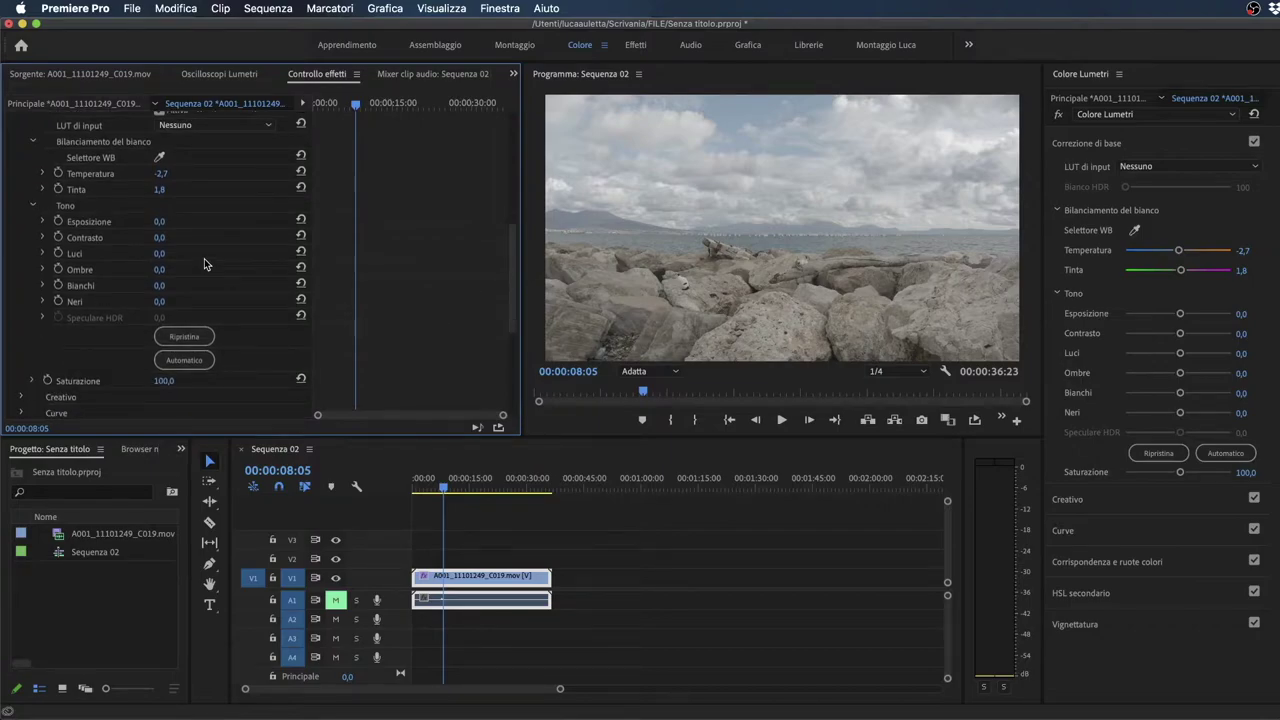
scroll(204, 263, "down", 3)
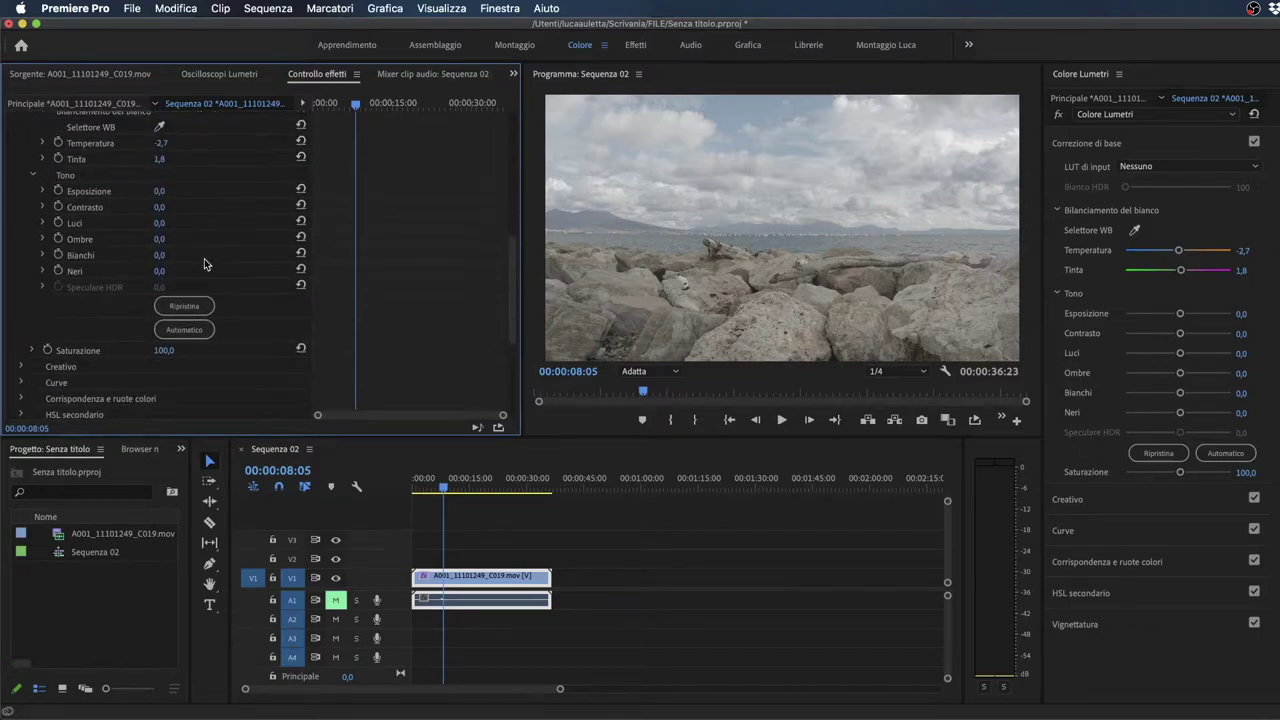
scroll(205, 263, "up", 3)
scroll(205, 263, "up", 5)
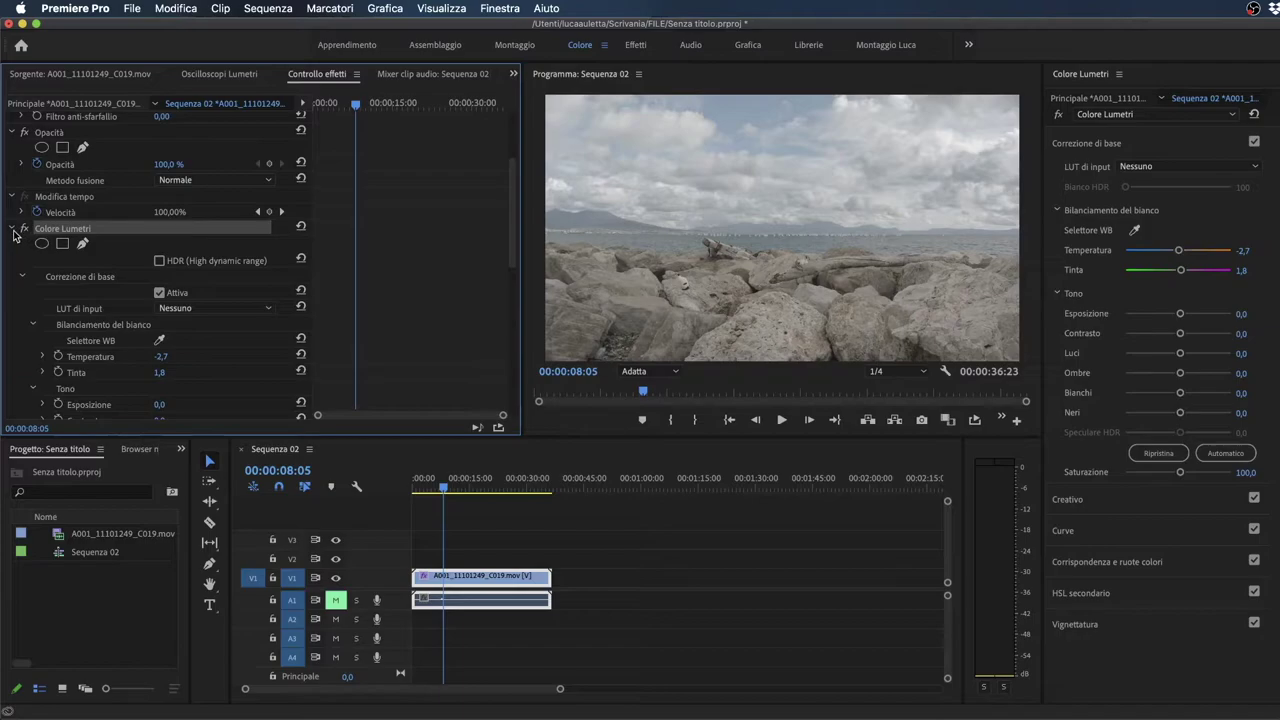
left_click(13, 231)
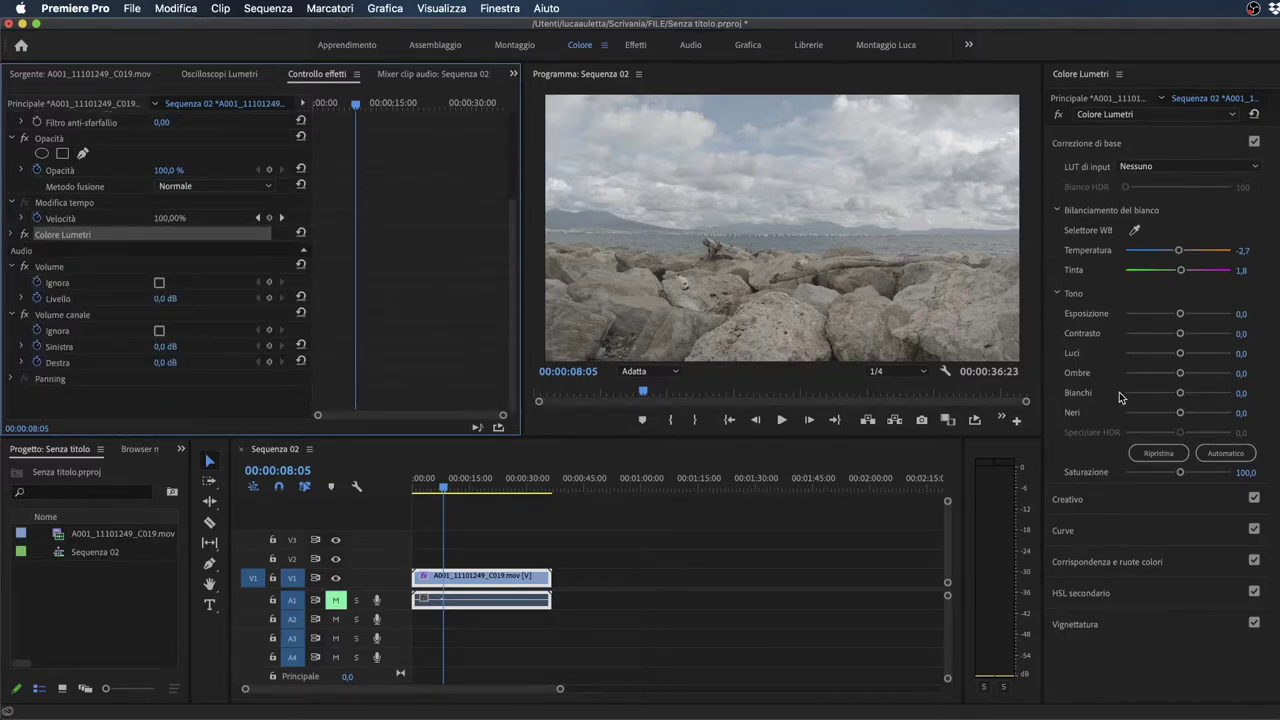
Step: Set the tone sliders to highlights -10,8, shadows -20,9, whites 12,2 and blacks -2,2
left_click(1073, 297)
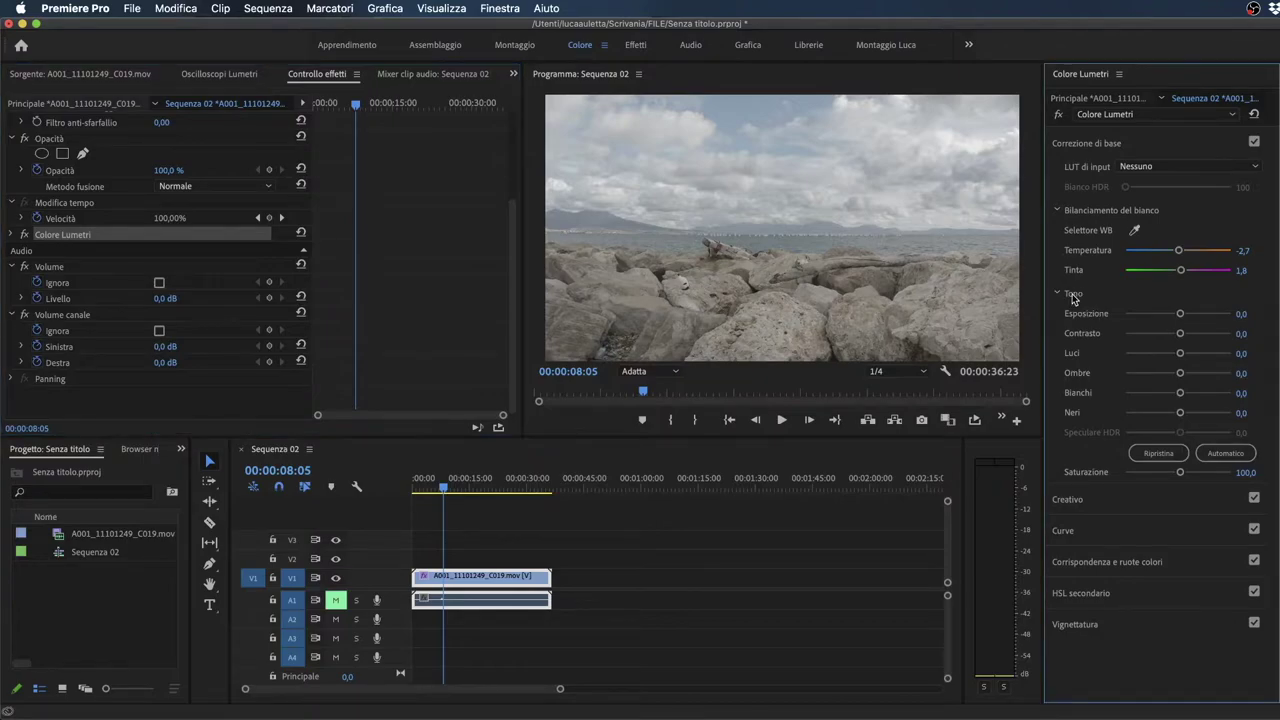
left_click(1058, 296)
left_click(1058, 296)
mouse_move(1181, 317)
left_mouse_down()
mouse_move(1142, 334)
mouse_move(1181, 334)
left_mouse_up()
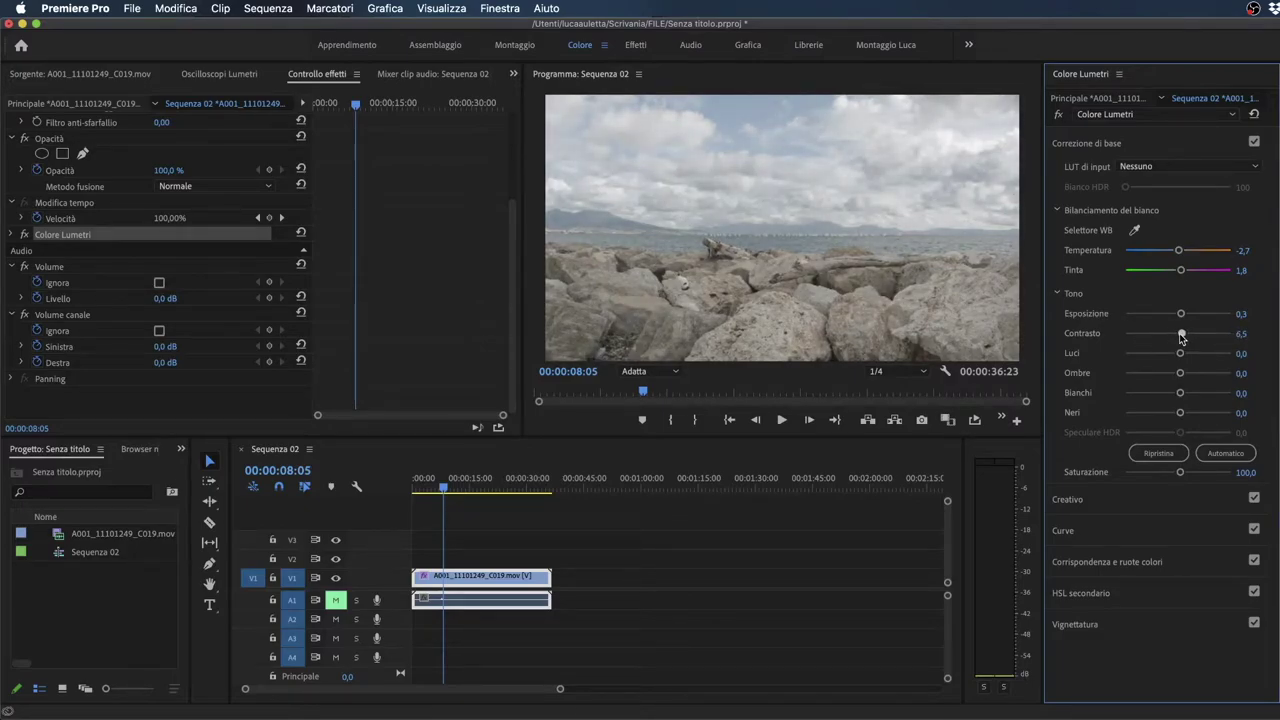
mouse_move(1180, 353)
left_mouse_down()
mouse_move(1150, 352)
mouse_move(1220, 373)
mouse_move(1174, 374)
left_mouse_up()
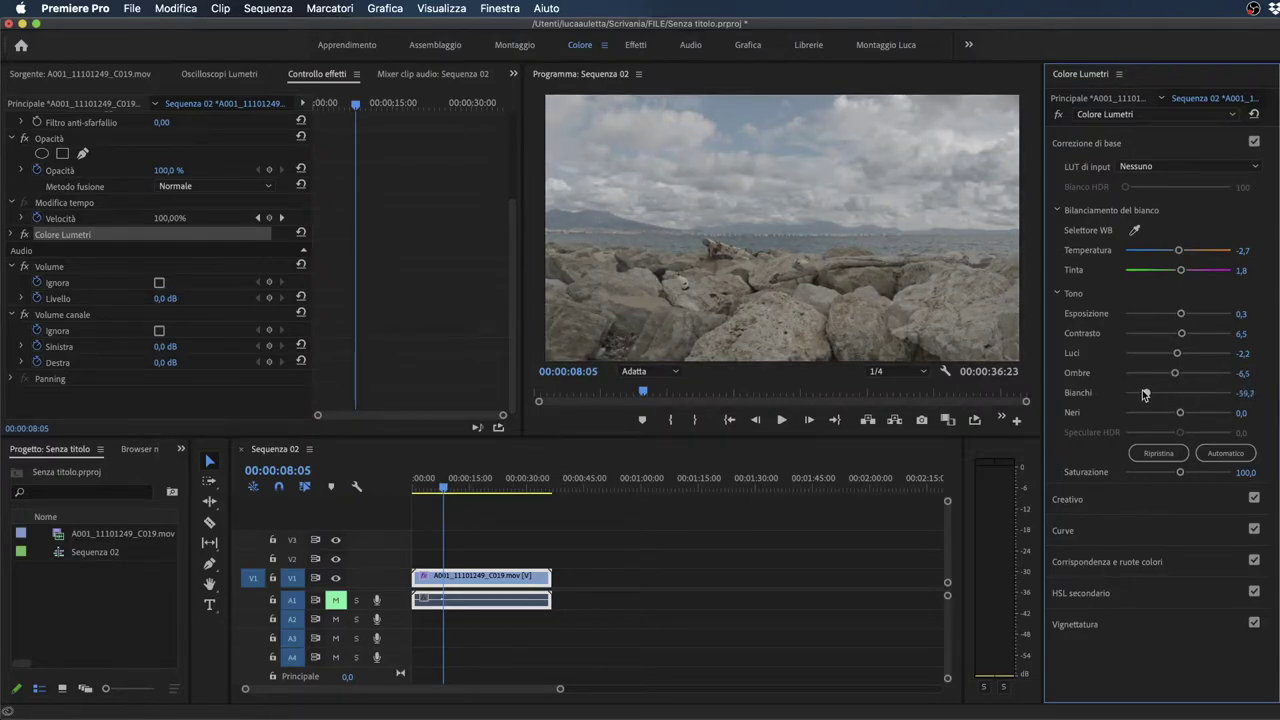
mouse_move(1175, 393)
left_mouse_down()
mouse_move(1127, 393)
mouse_move(1185, 393)
mouse_move(1208, 418)
mouse_move(1172, 414)
left_mouse_up()
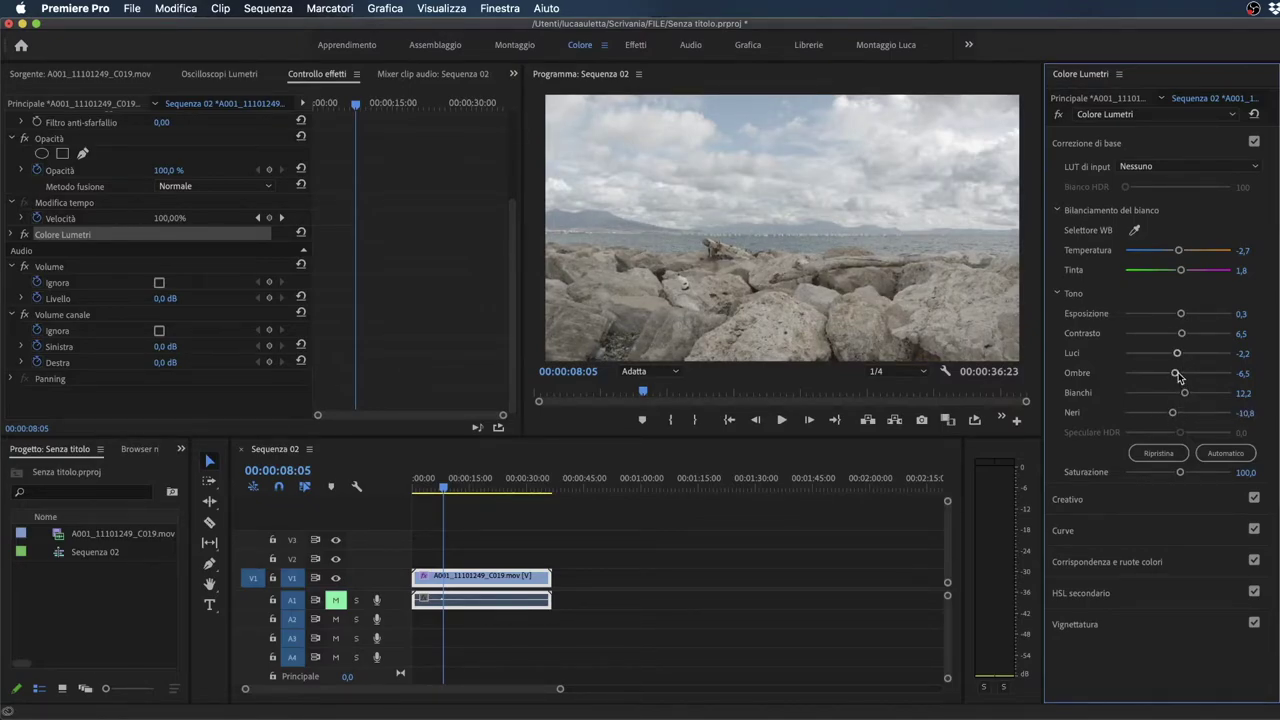
left_click_drag(1175, 372, 1179, 372)
mouse_move(1178, 354)
left_mouse_down()
mouse_move(1123, 352)
mouse_move(1159, 353)
mouse_move(1147, 371)
mouse_move(1166, 372)
mouse_move(1172, 356)
left_mouse_up()
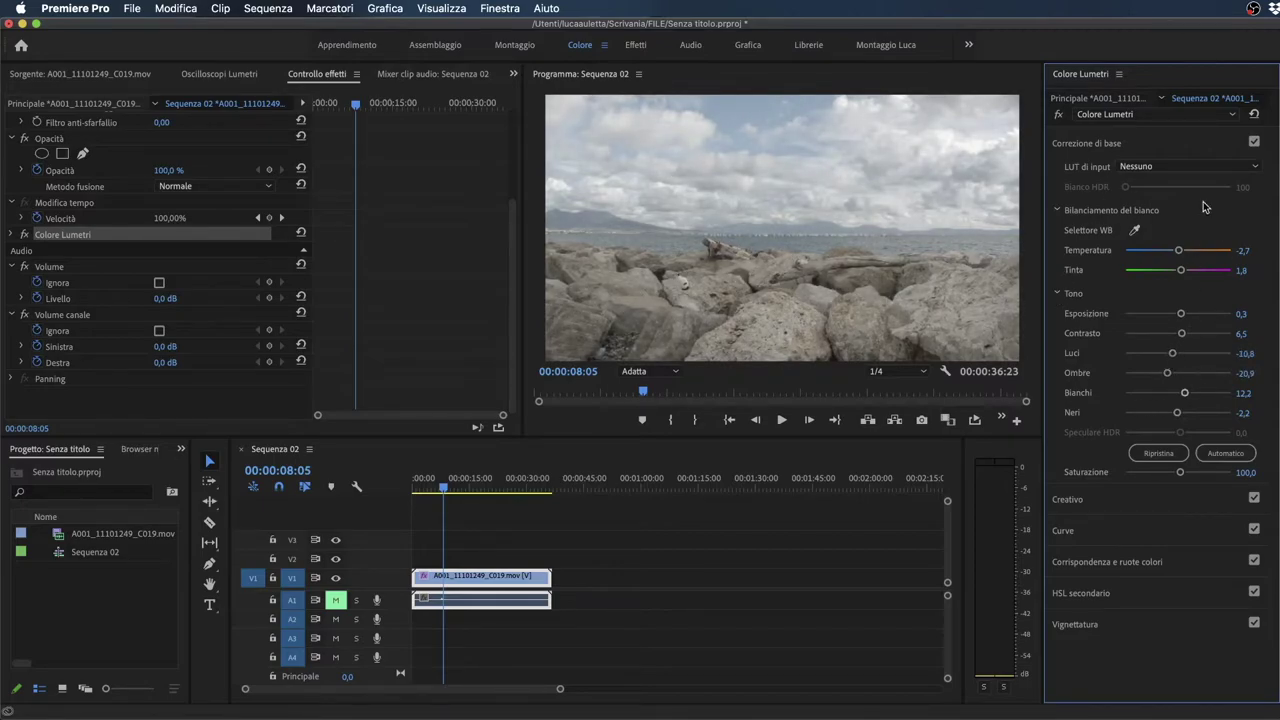
Step: Collapse Correzione di base and inspect Creativo, leaving no look applied
left_click(1118, 144)
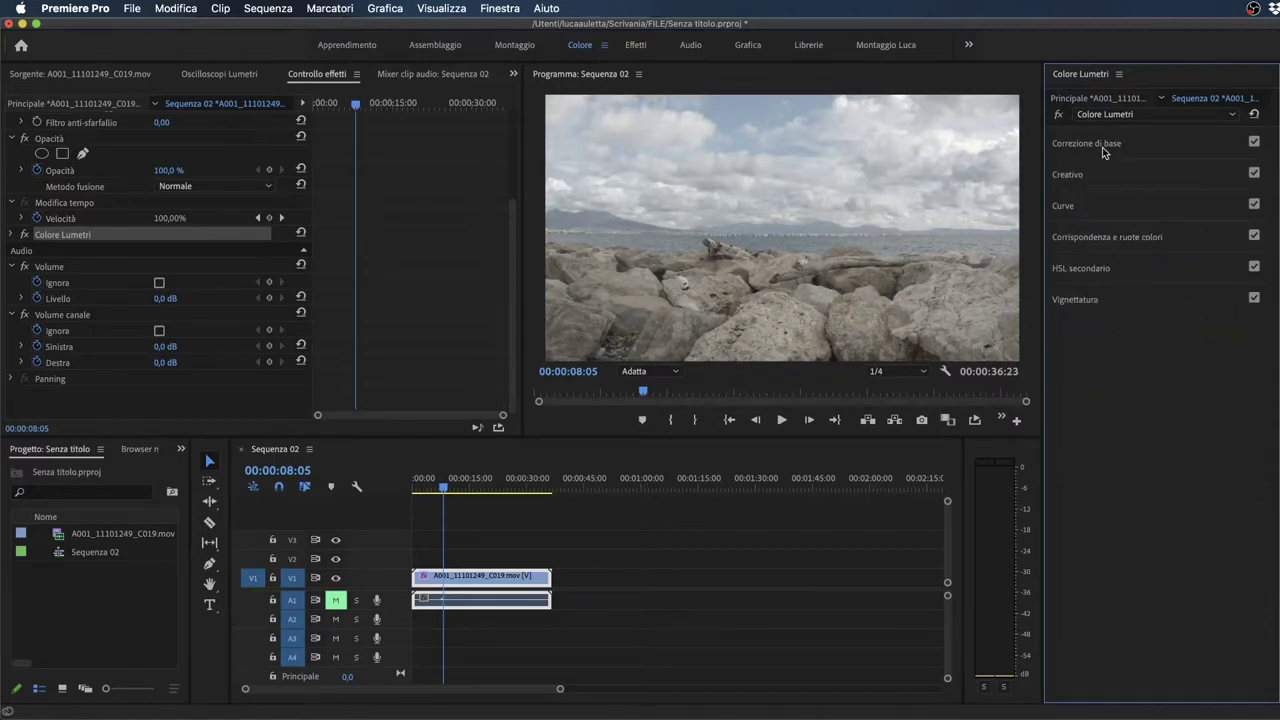
left_click(1103, 174)
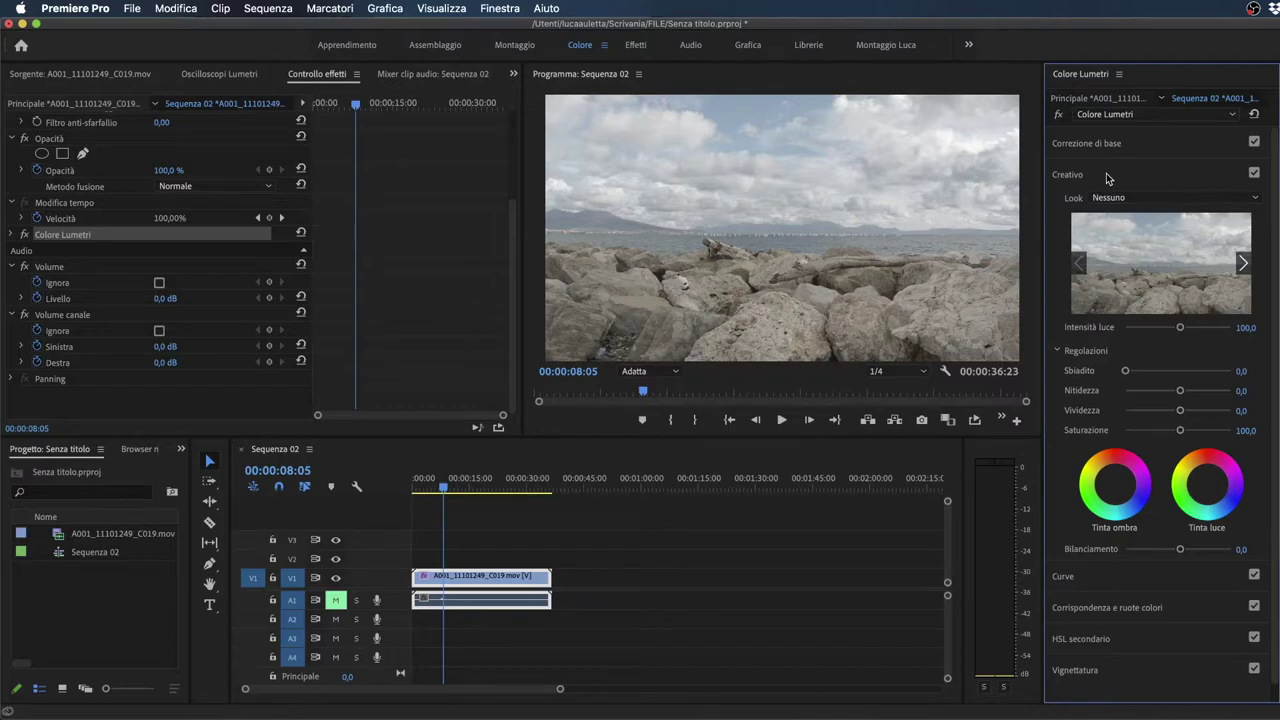
left_click(1107, 178)
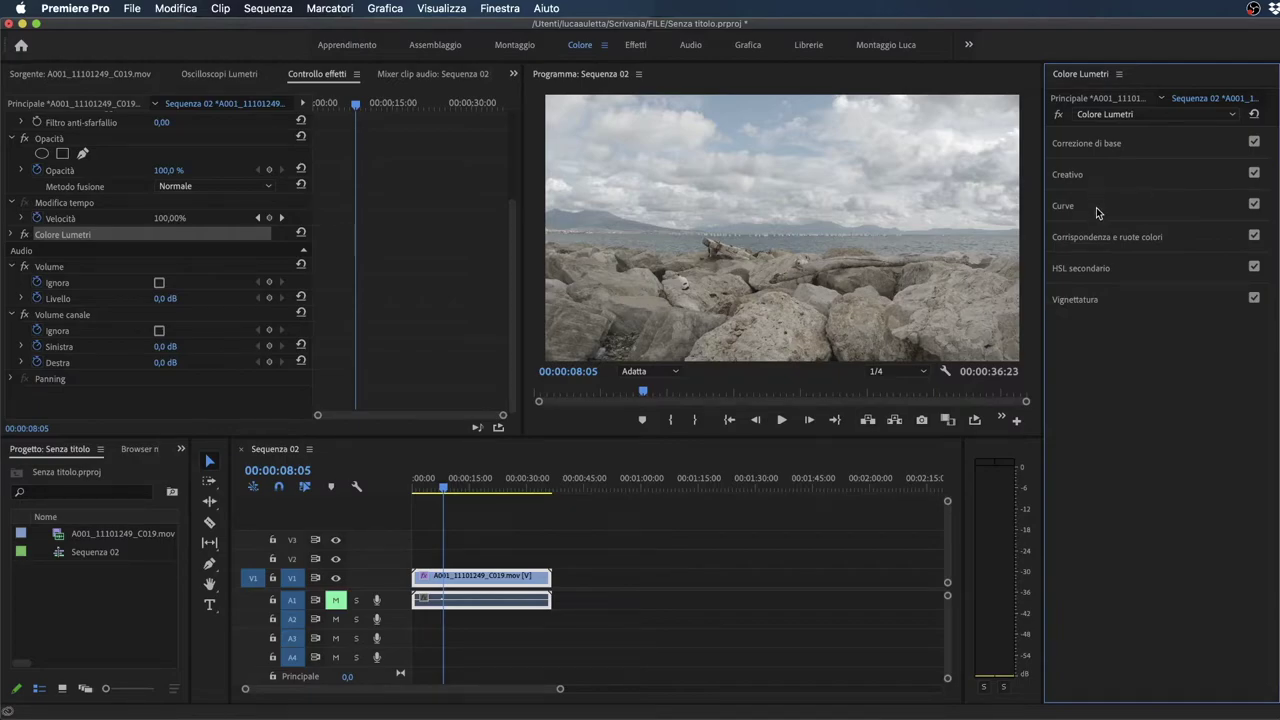
Step: Expand Curve and make an S-shaped master RGB curve for extra contrast
left_click(1096, 208)
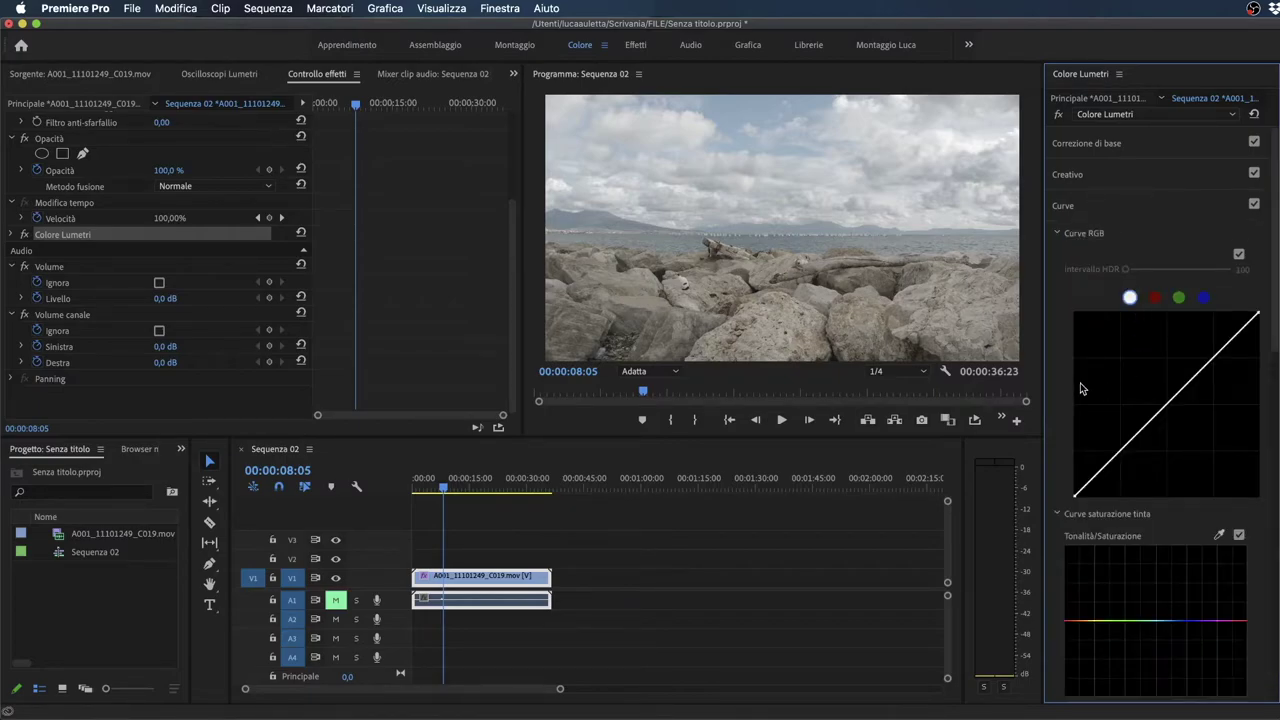
scroll(1080, 388, "down", 3)
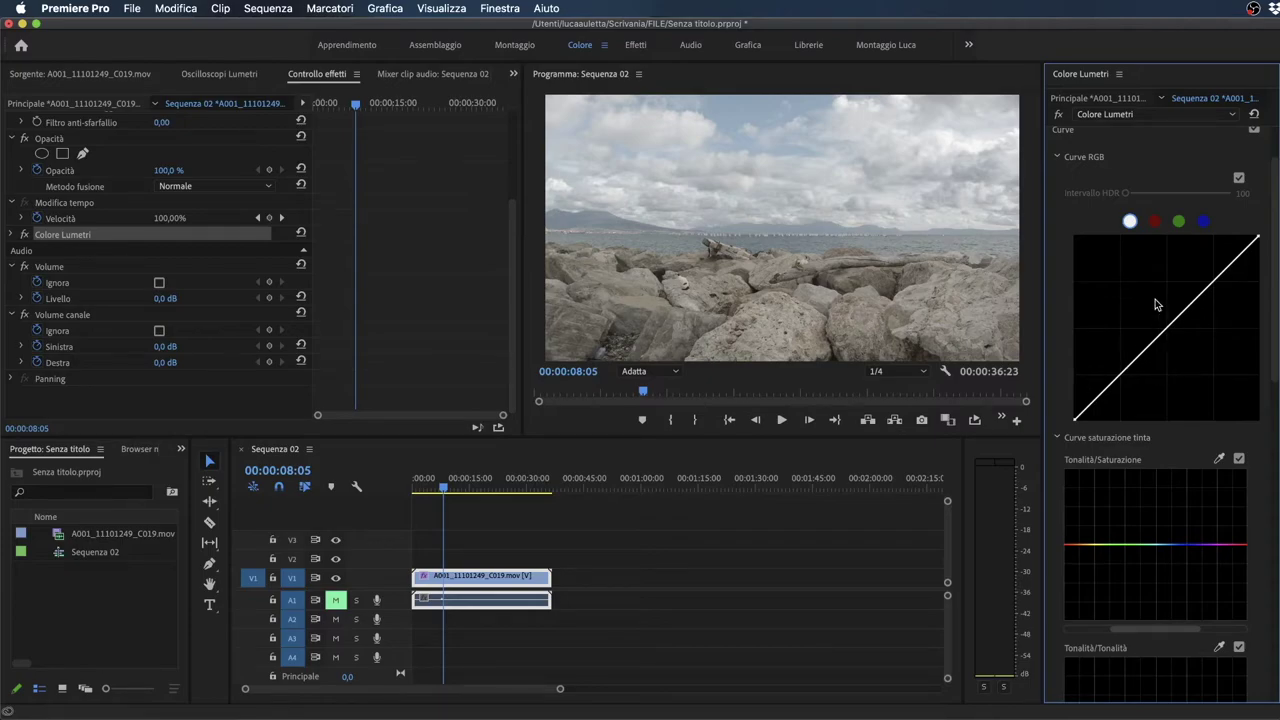
scroll(1155, 305, "down", 3)
scroll(1155, 305, "up", 5)
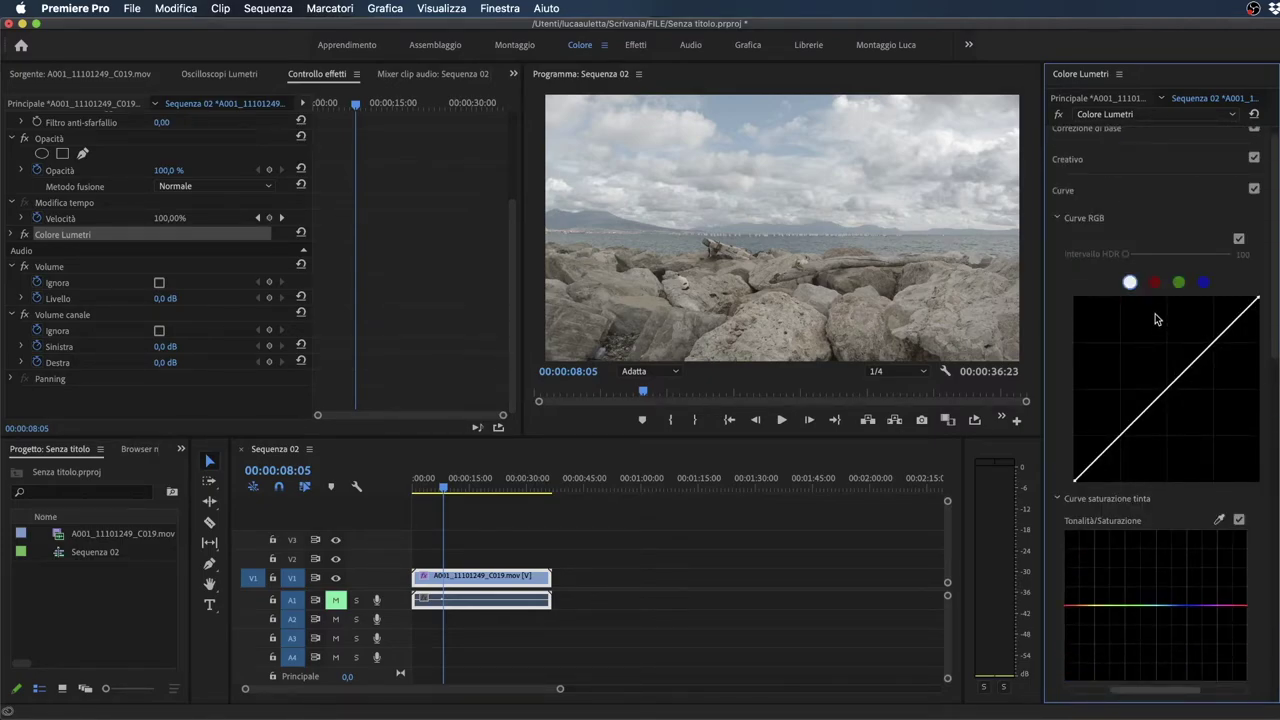
scroll(1152, 358, "up", 1)
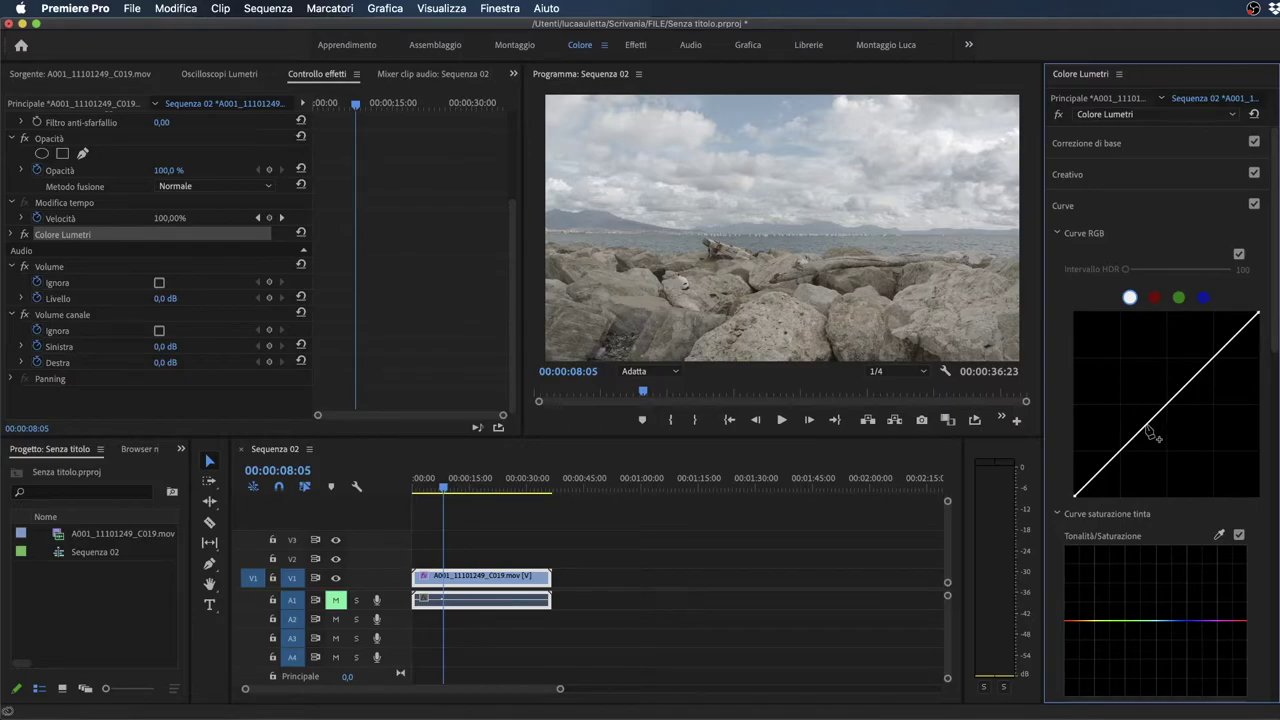
left_click_drag(1150, 432, 1145, 440)
left_click_drag(1199, 389, 1199, 366)
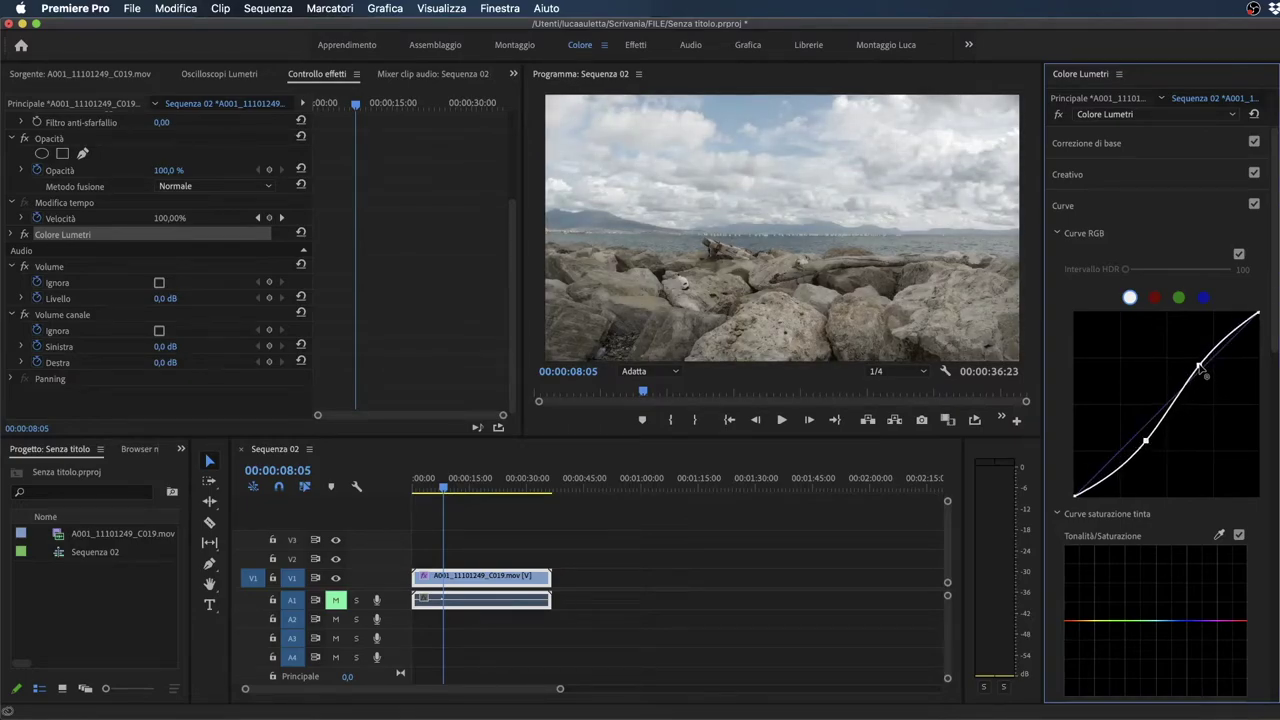
Step: Add points to bend the red and green channel curves slightly
left_click(1154, 297)
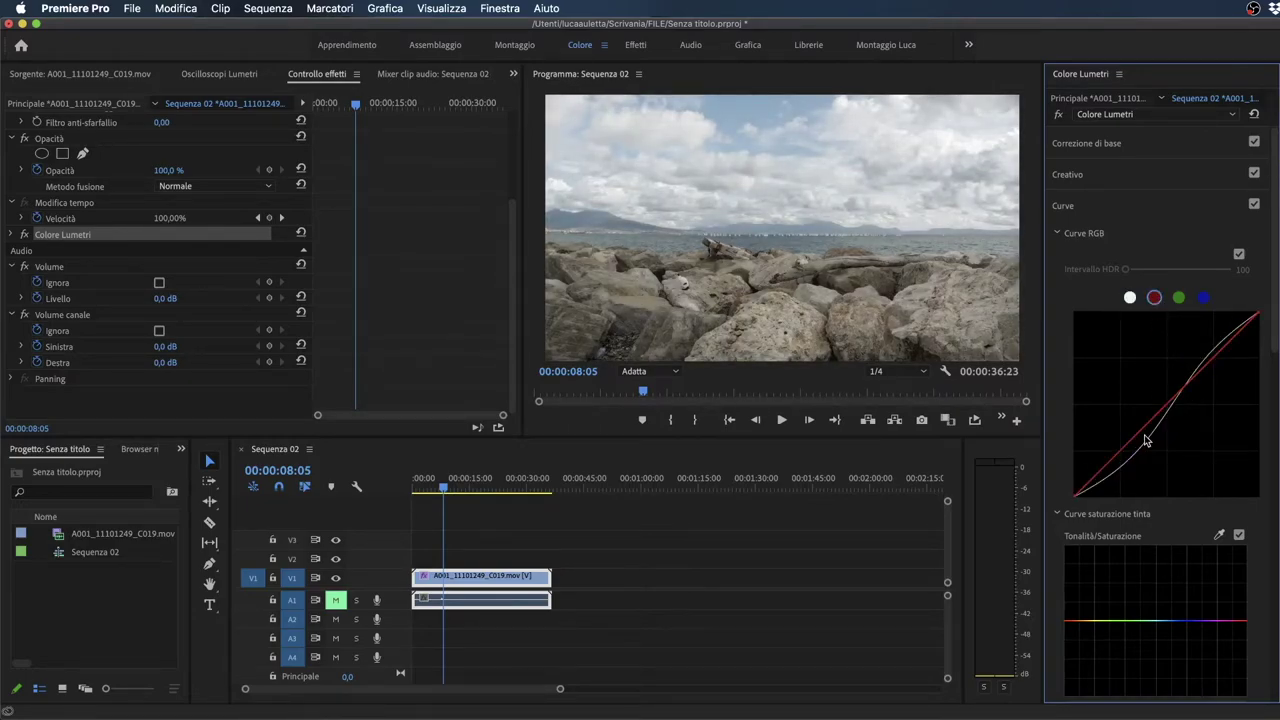
left_click_drag(1145, 434, 1138, 431)
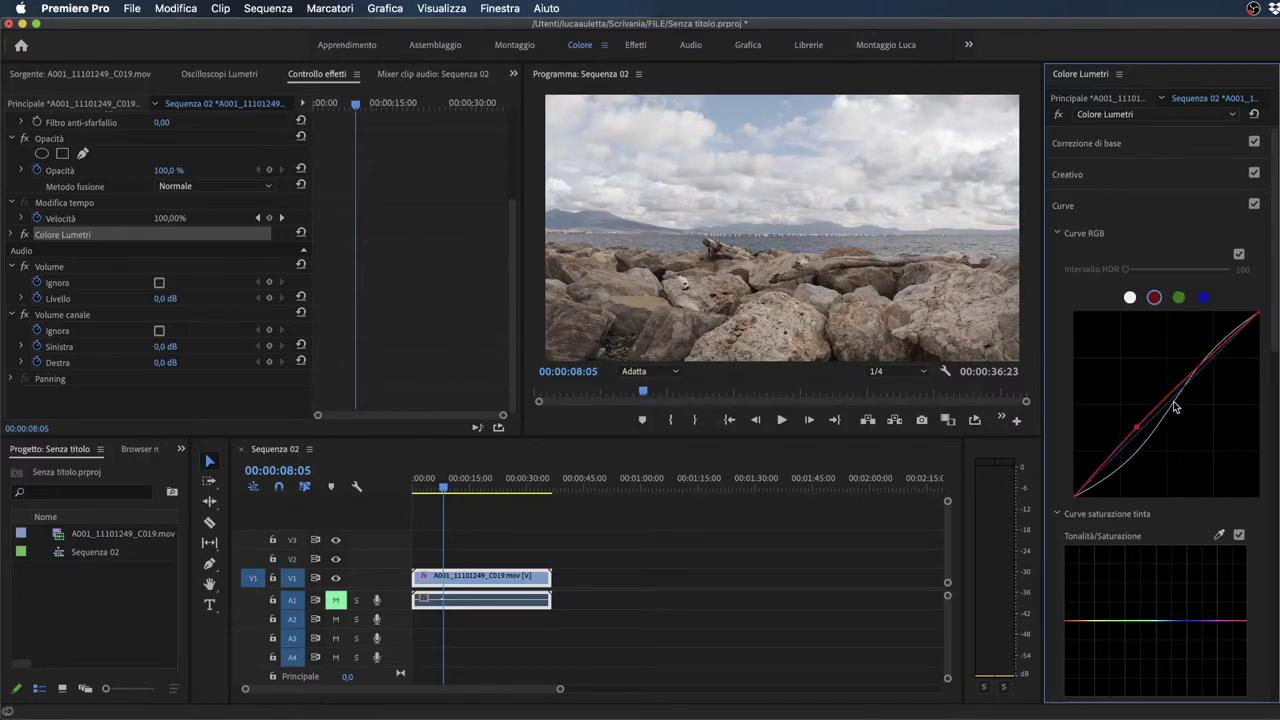
left_click_drag(1179, 389, 1180, 396)
left_click(1178, 298)
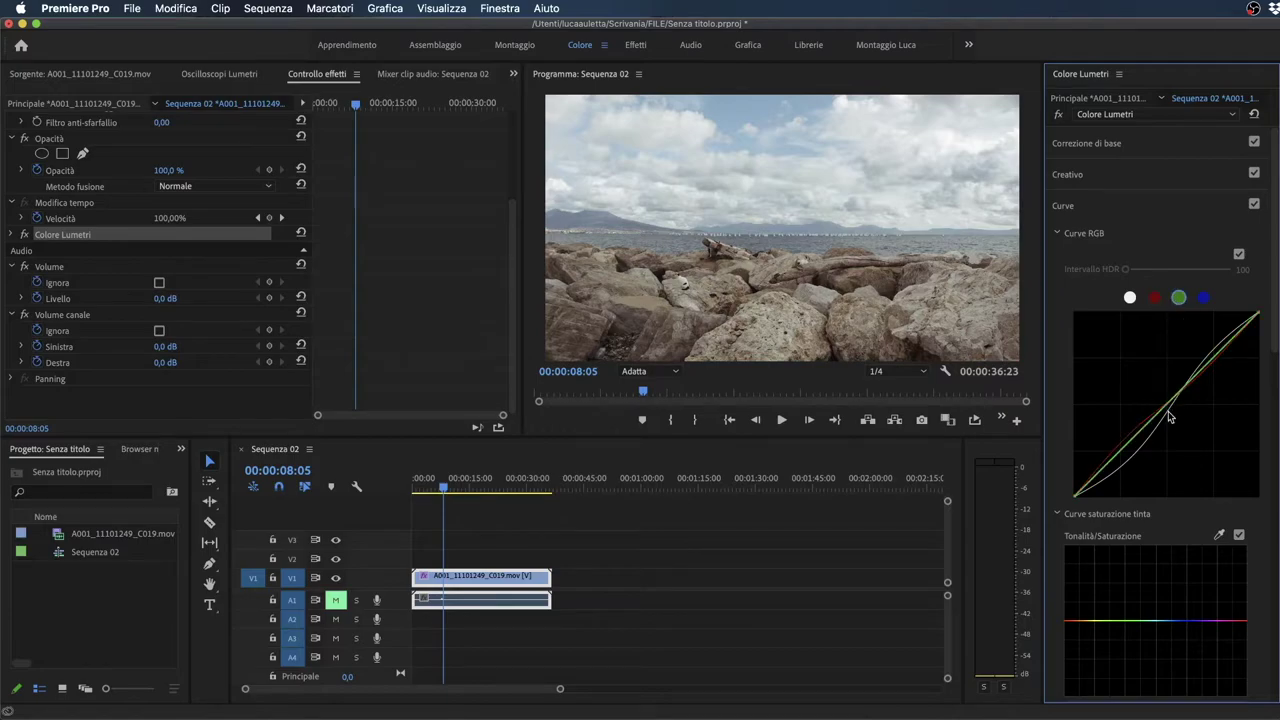
left_click_drag(1149, 444, 1141, 432)
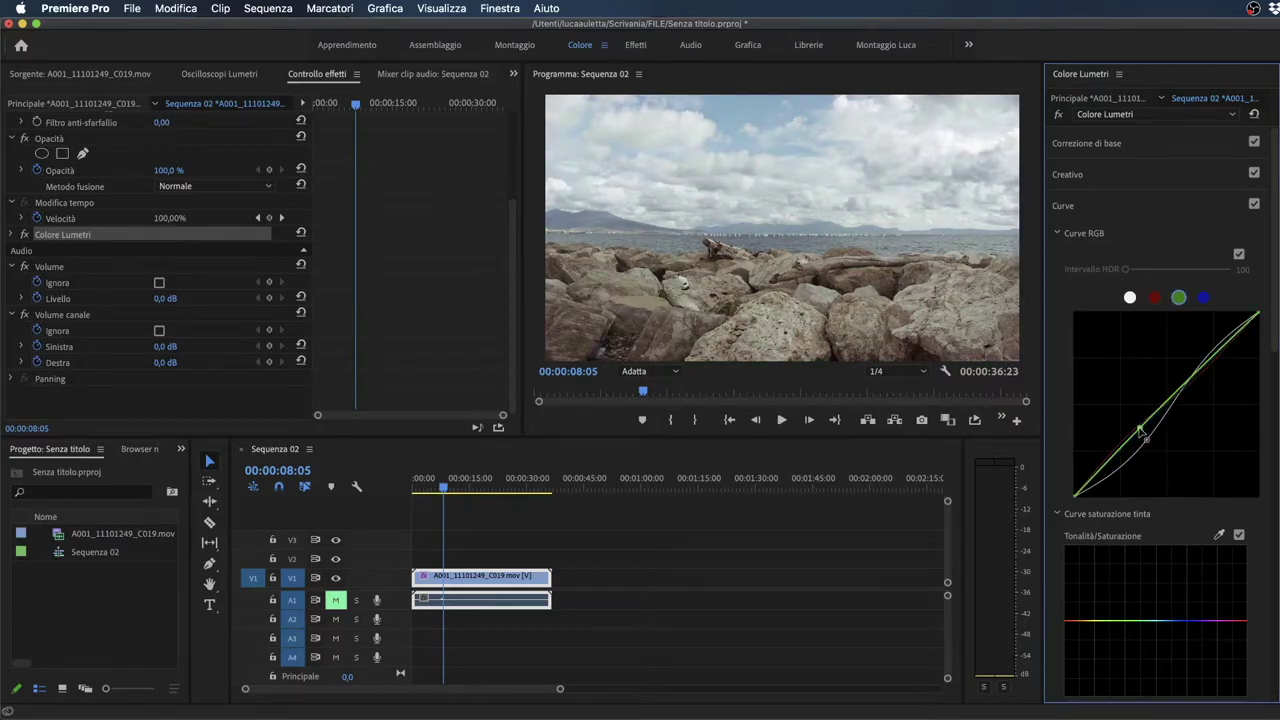
scroll(1142, 432, "down", 1)
scroll(1137, 423, "down", 1)
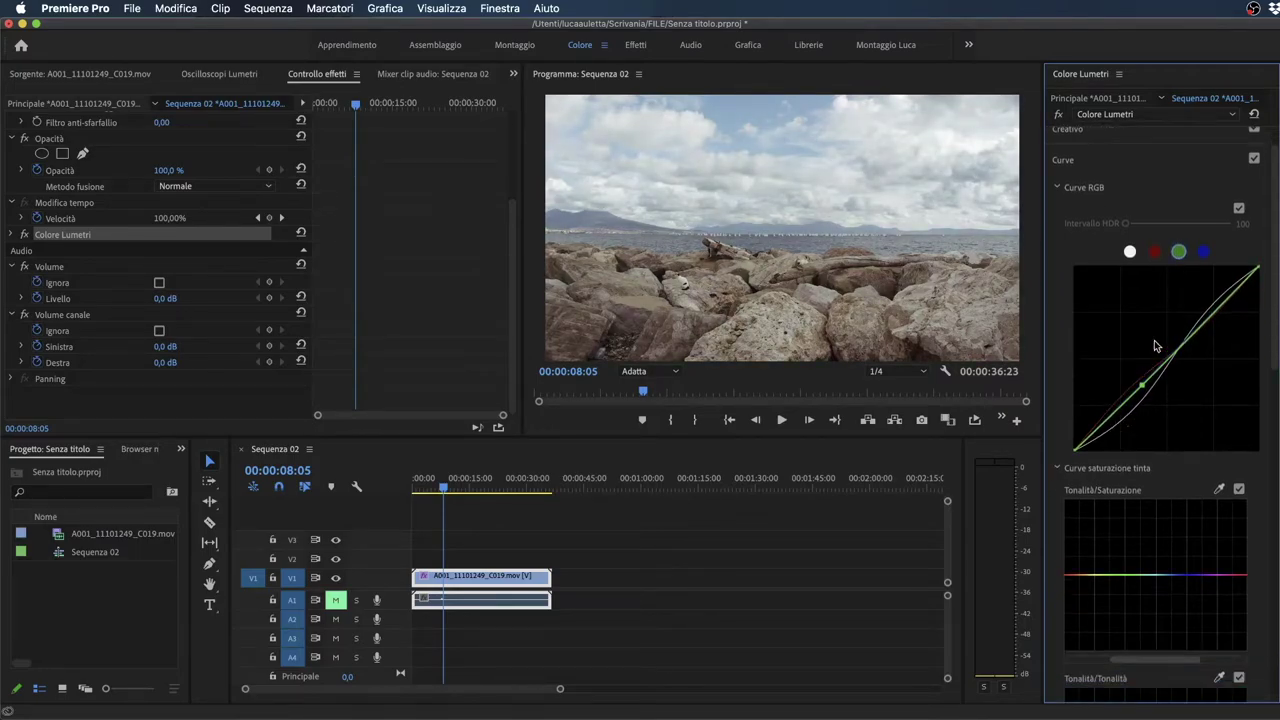
scroll(1138, 584, "down", 1)
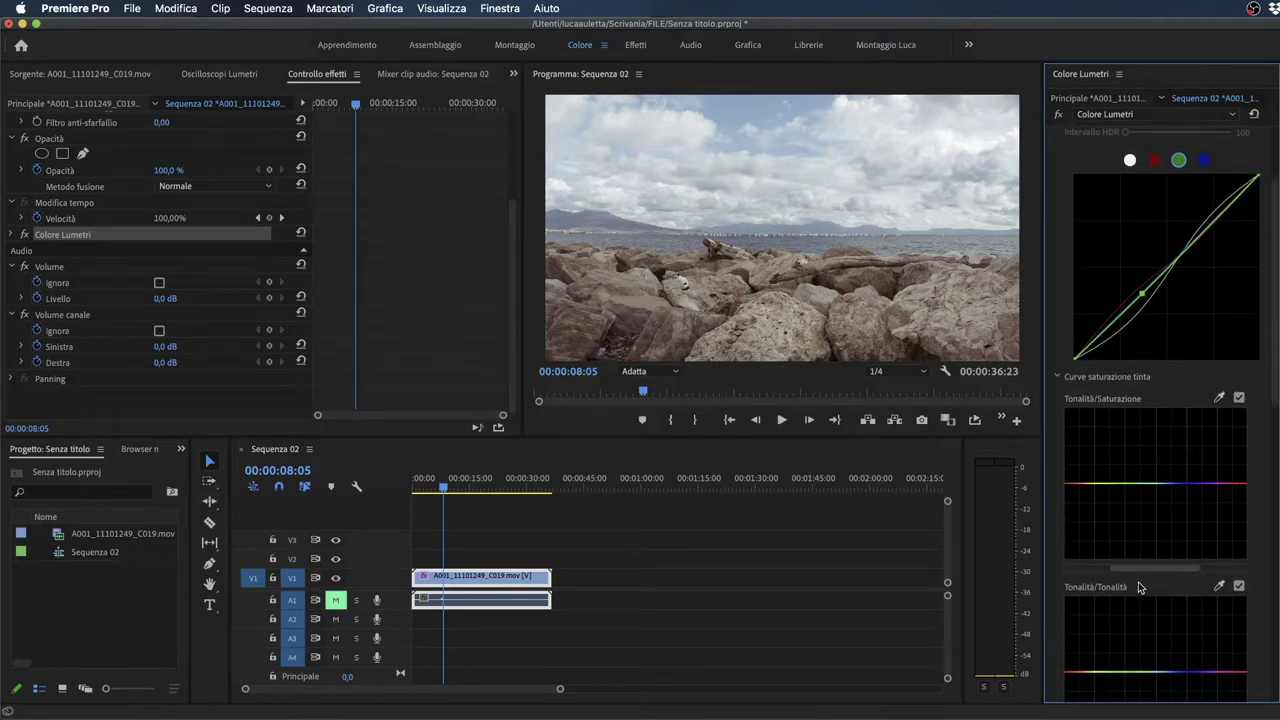
scroll(1138, 583, "down", 1)
left_click_drag(1132, 568, 1152, 569)
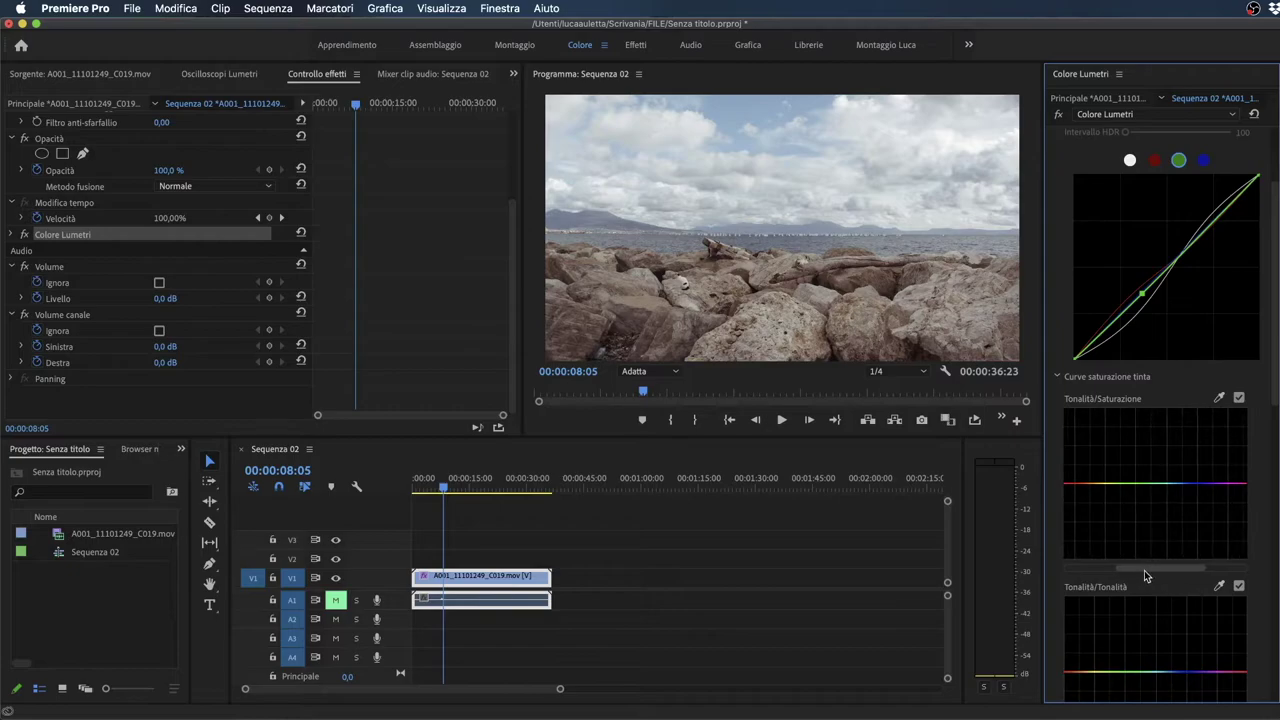
scroll(1144, 570, "down", 3)
scroll(1145, 543, "down", 1)
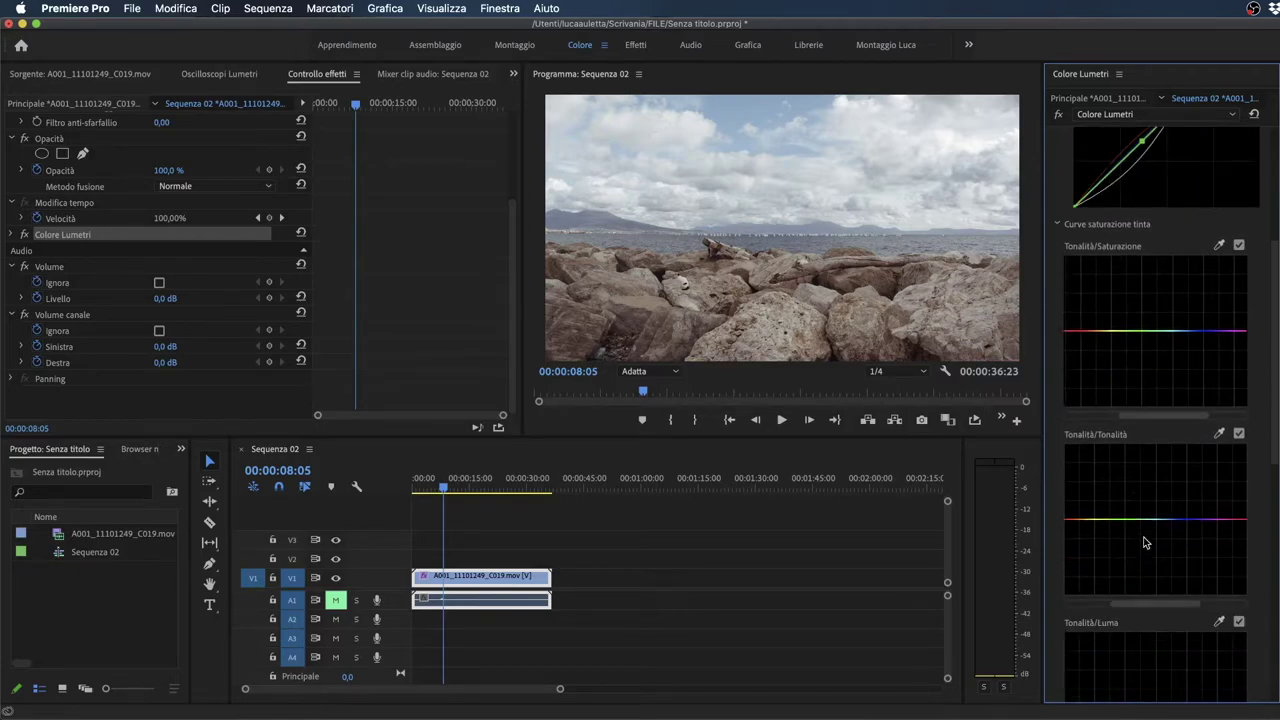
scroll(1146, 543, "up", 1)
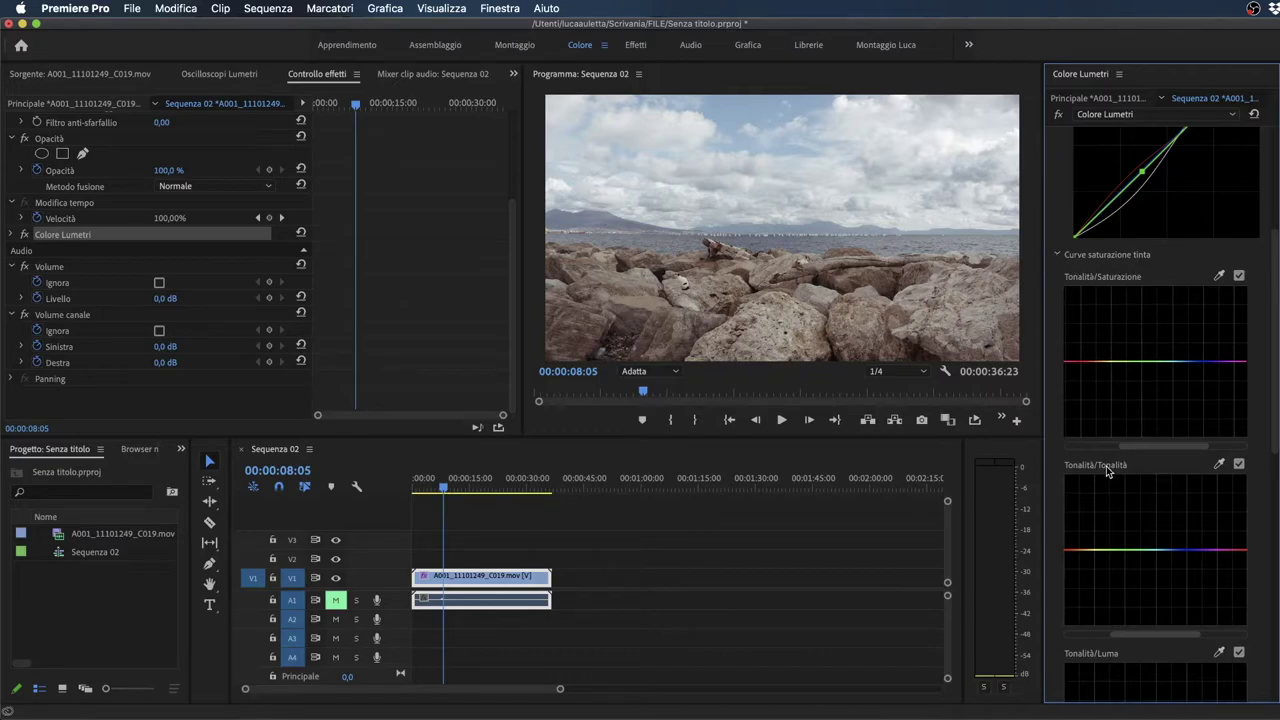
scroll(1100, 500, "down", 3)
scroll(1110, 530, "down", 1)
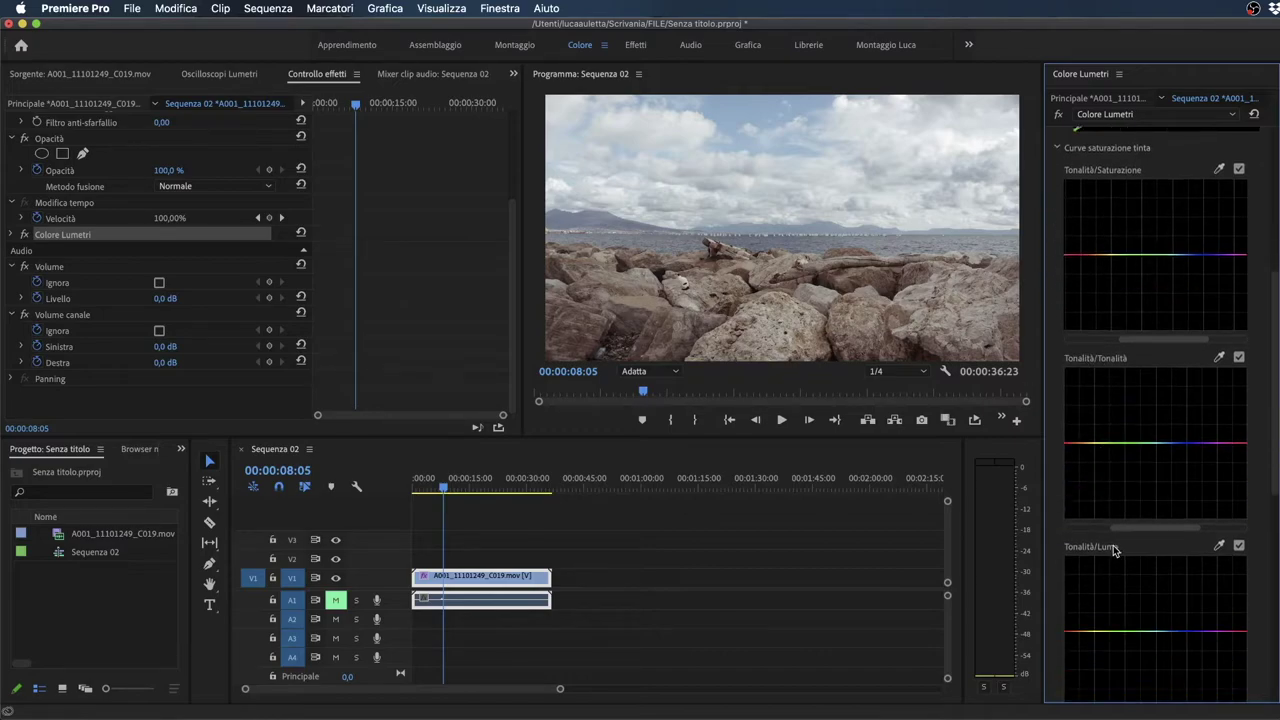
scroll(1128, 574, "down", 3)
scroll(1129, 572, "down", 2)
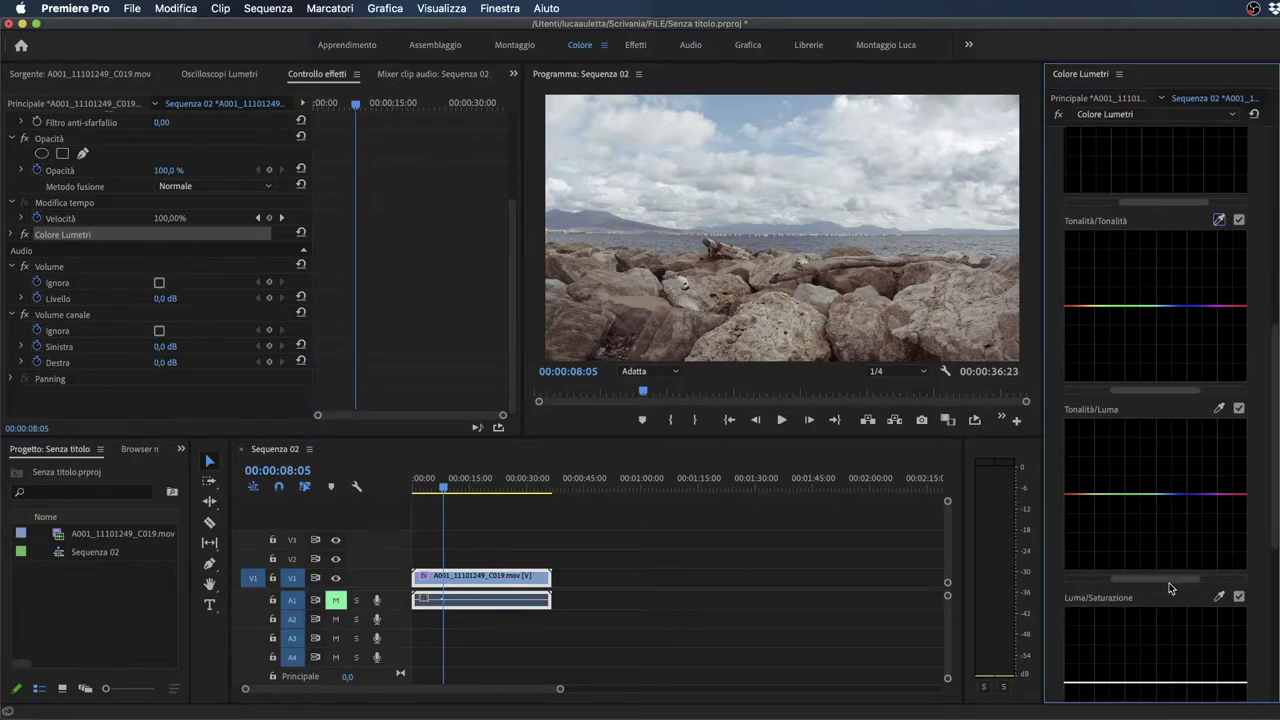
scroll(1150, 578, "down", 1)
scroll(1110, 566, "down", 2)
scroll(1140, 567, "down", 2)
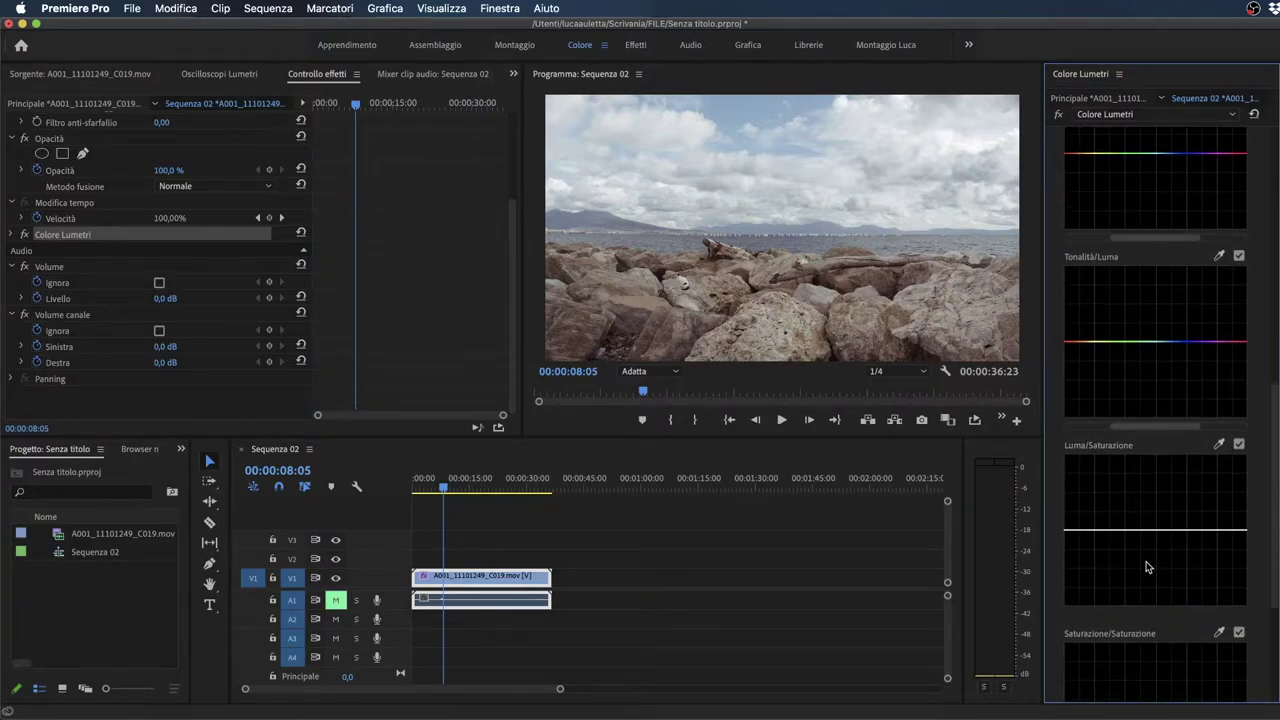
scroll(1147, 567, "down", 2)
scroll(1147, 567, "up", 1)
scroll(1150, 560, "up", 10)
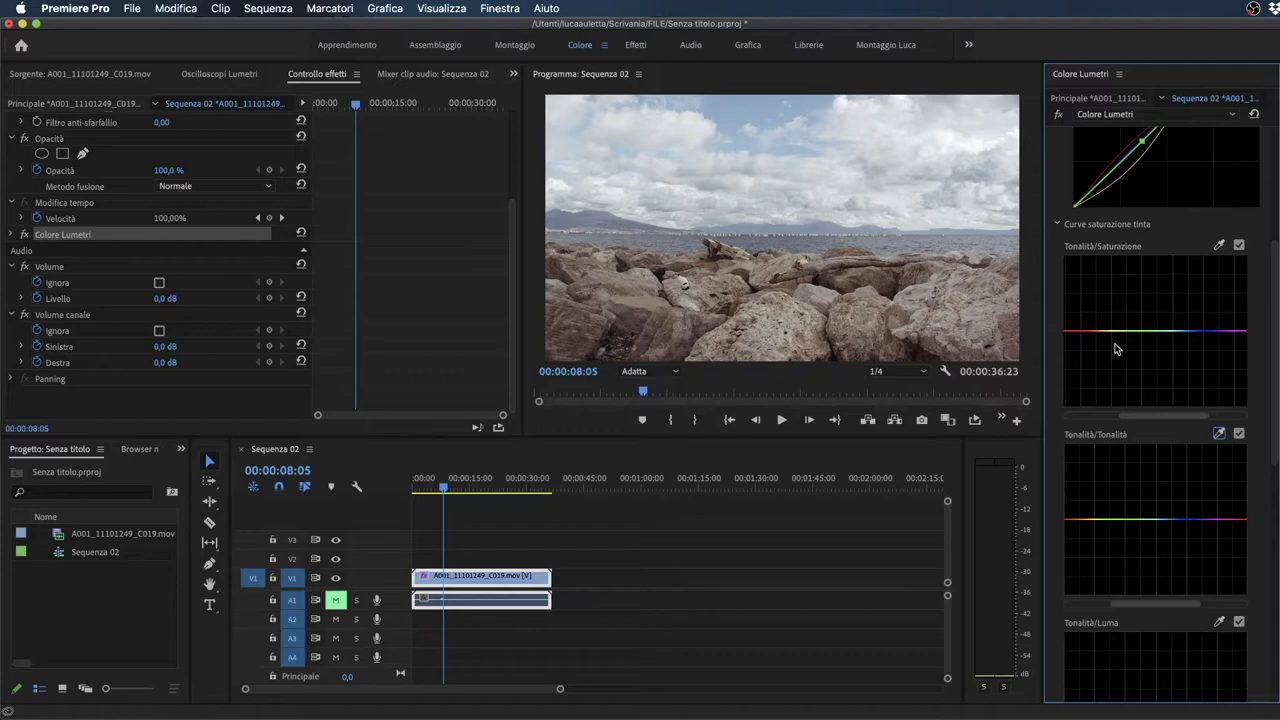
Step: Anchor the Hue vs Saturation curve around blue and raise its middle point for a more saturated sky
left_click(1087, 332)
left_click(1133, 331)
left_click_drag(1118, 336, 1114, 340)
left_click(1205, 332)
left_click(1158, 332)
mouse_move(1178, 333)
left_mouse_down()
mouse_move(1180, 311)
mouse_move(1184, 368)
mouse_move(1189, 248)
left_mouse_up()
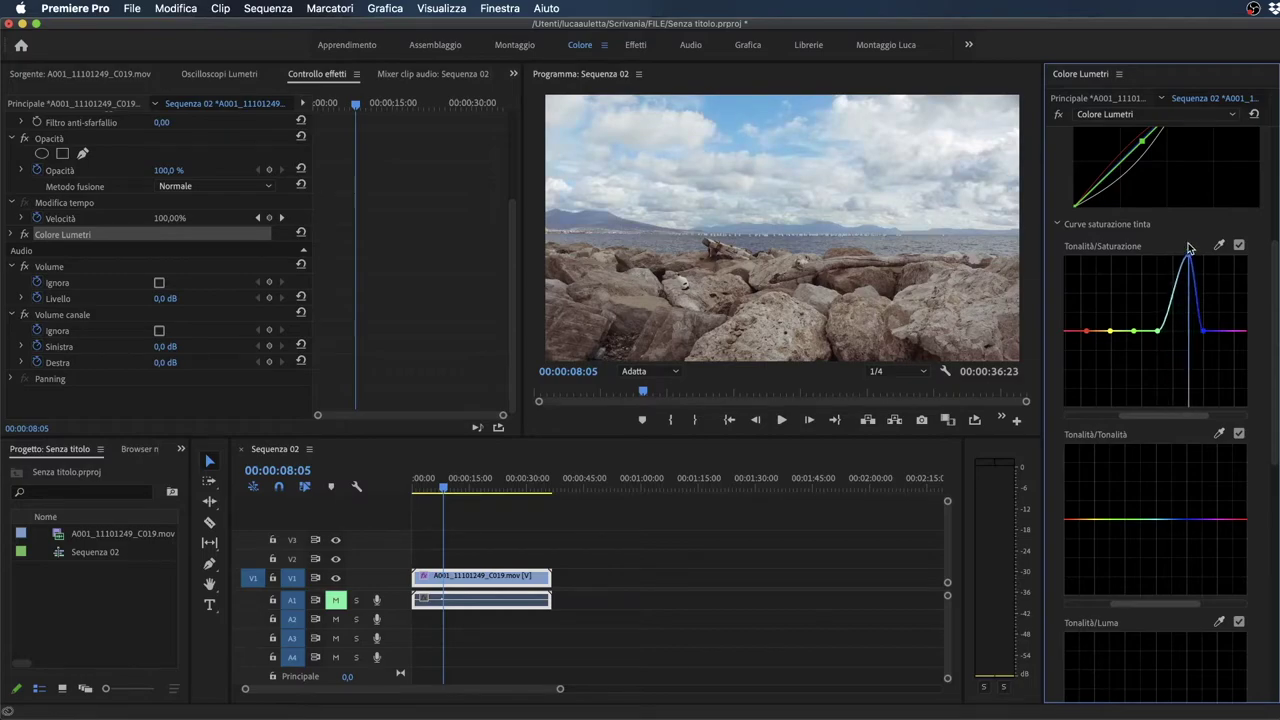
mouse_move(1189, 248)
left_mouse_down()
mouse_move(1185, 270)
mouse_move(1192, 210)
mouse_move(1181, 268)
left_mouse_up()
Step: Add points on the Hue vs Hue curve and raise the blue point to shift the sky toward teal
scroll(1157, 490, "down", 2)
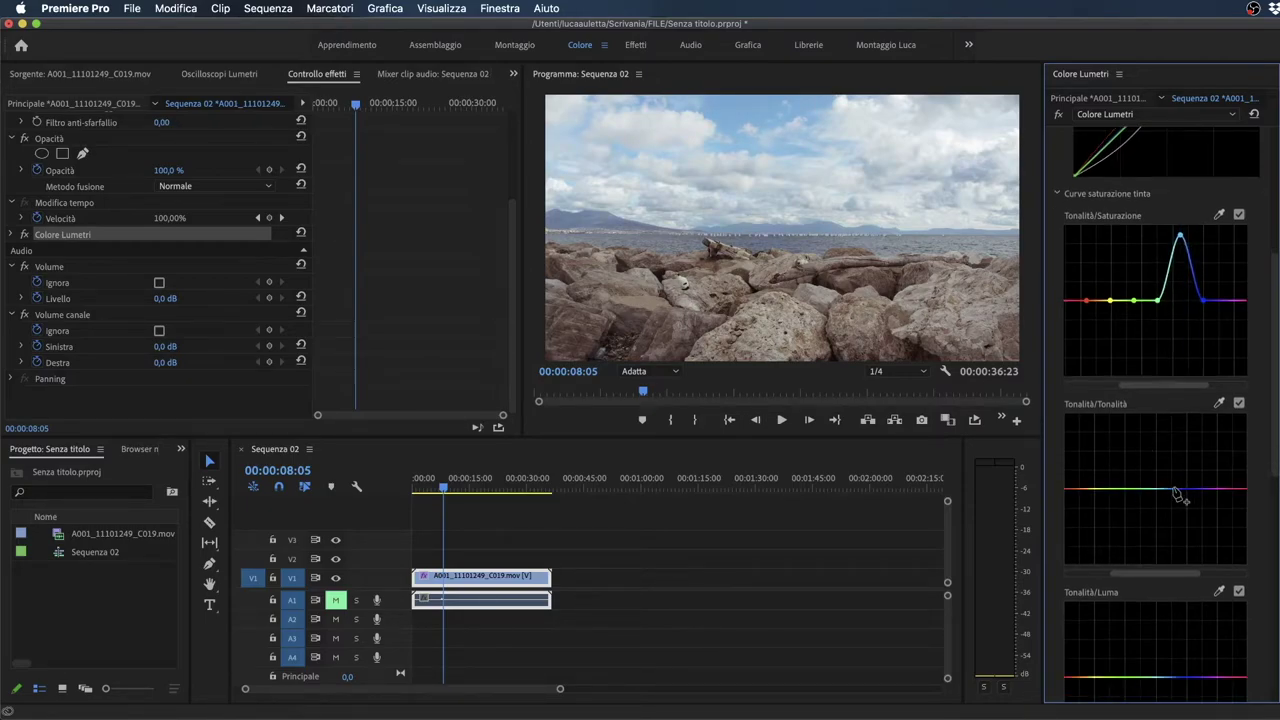
left_click(1153, 490)
left_click(1174, 490)
mouse_move(1173, 490)
left_mouse_down()
mouse_move(1184, 456)
mouse_move(1179, 492)
left_mouse_up()
Step: Anchor the yellow range and nudge the red end point of the Hue vs Hue curve
left_click(1086, 489)
left_click(1068, 497)
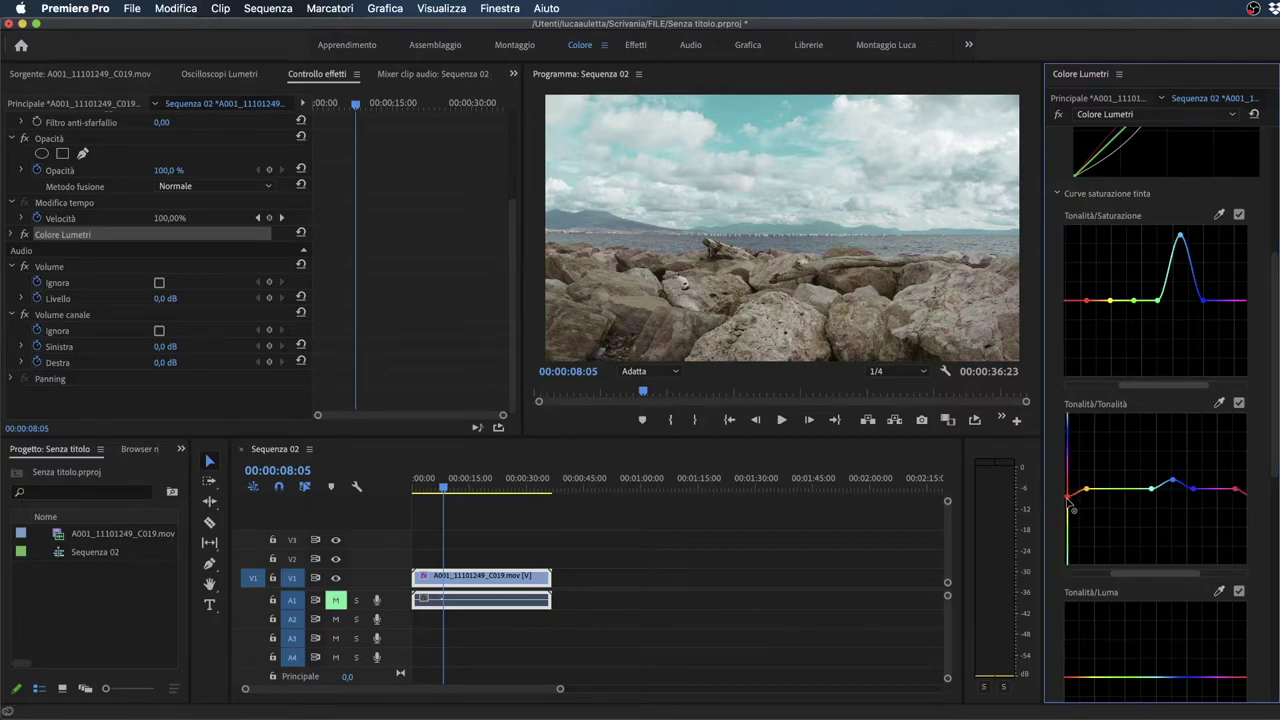
left_click_drag(1073, 510, 1069, 492)
Step: Add points near both ends of the Hue vs Luma curve and raise the ends
scroll(1158, 619, "down", 2)
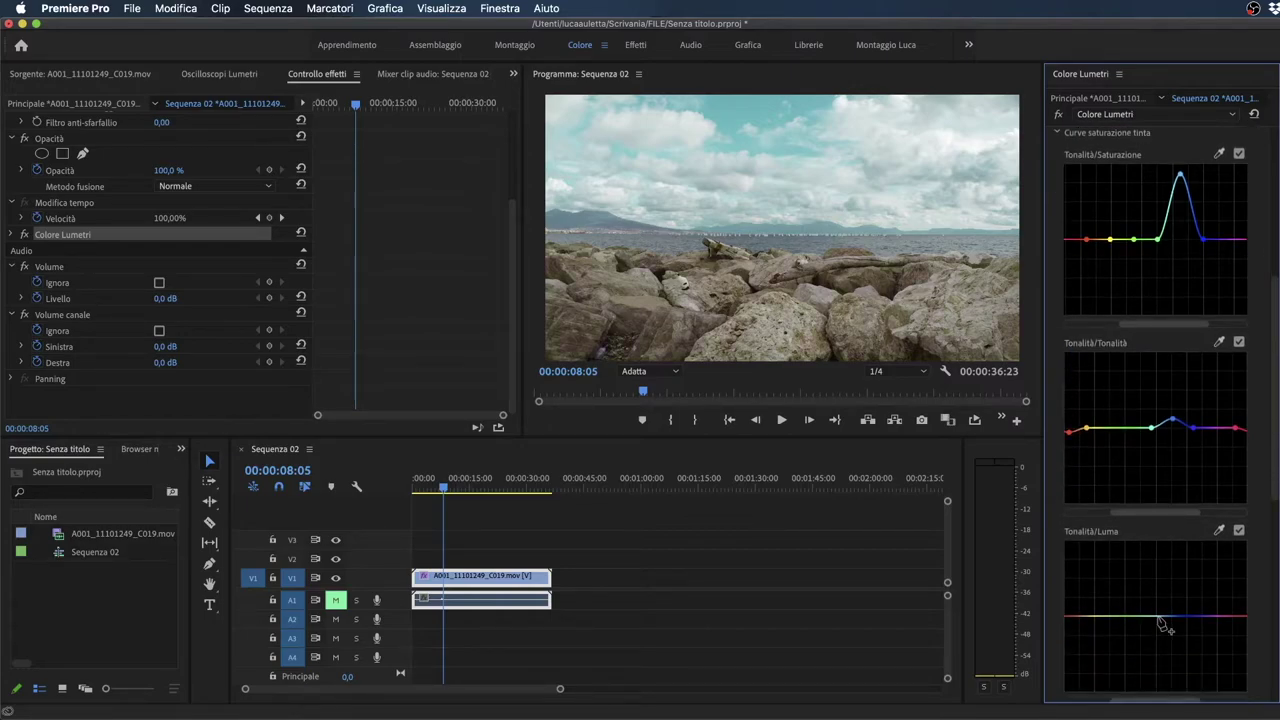
left_click(1083, 616)
left_click_drag(1232, 616, 1232, 619)
mouse_move(1066, 616)
left_mouse_down()
mouse_move(1076, 620)
mouse_move(1062, 582)
mouse_move(1070, 628)
mouse_move(1066, 580)
left_mouse_up()
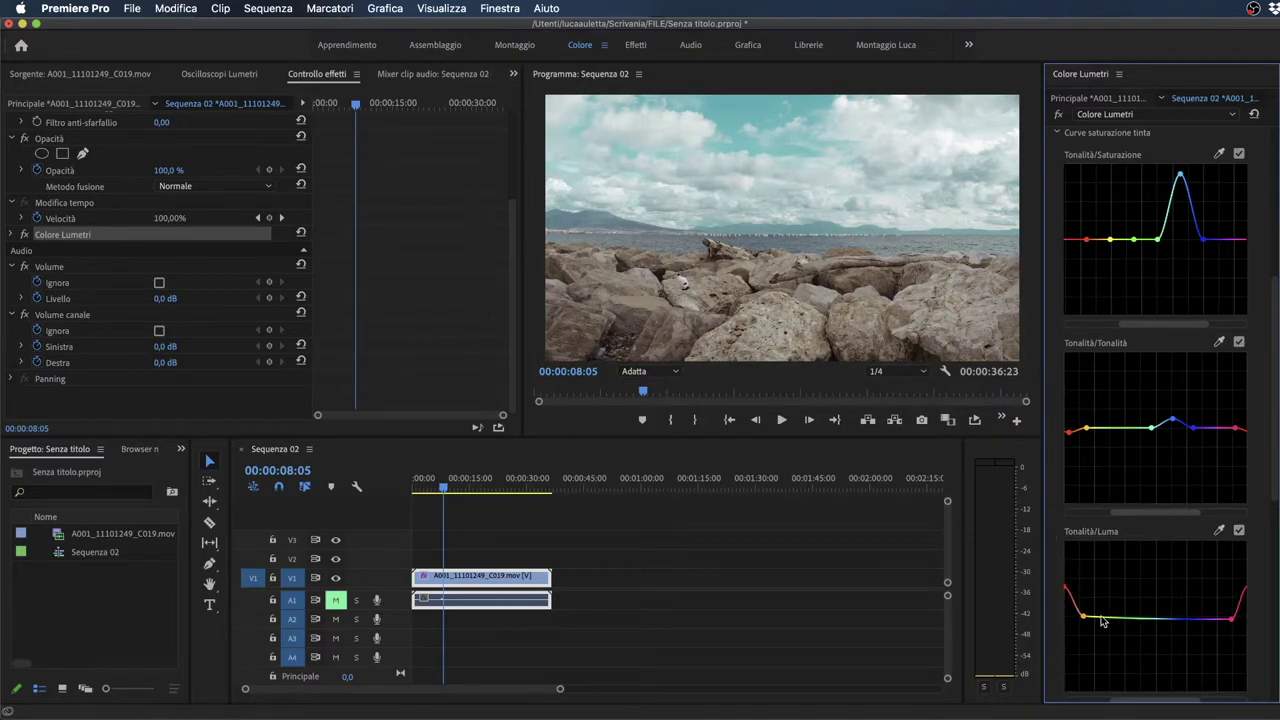
scroll(1100, 622, "down", 2)
scroll(1105, 611, "down", 1)
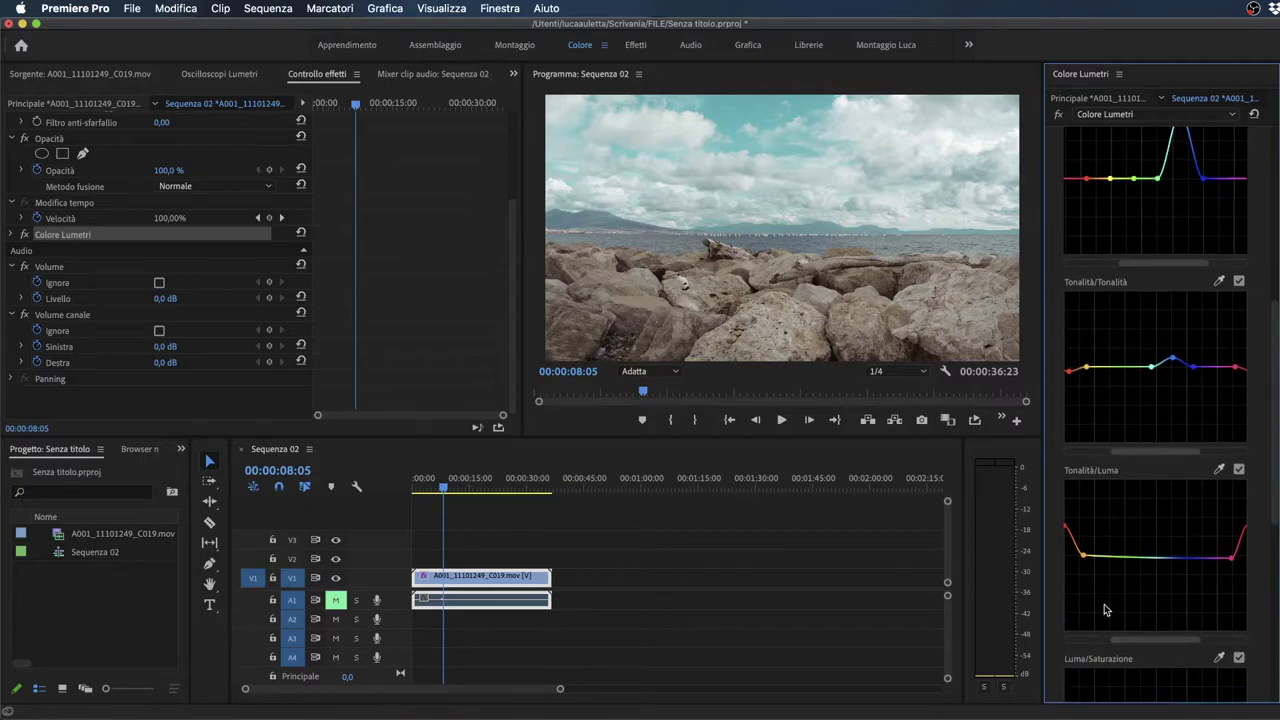
Step: Sample a clip tone into the Luma vs Saturation curve and dip it slightly to desaturate shadows
scroll(1104, 604, "down", 4)
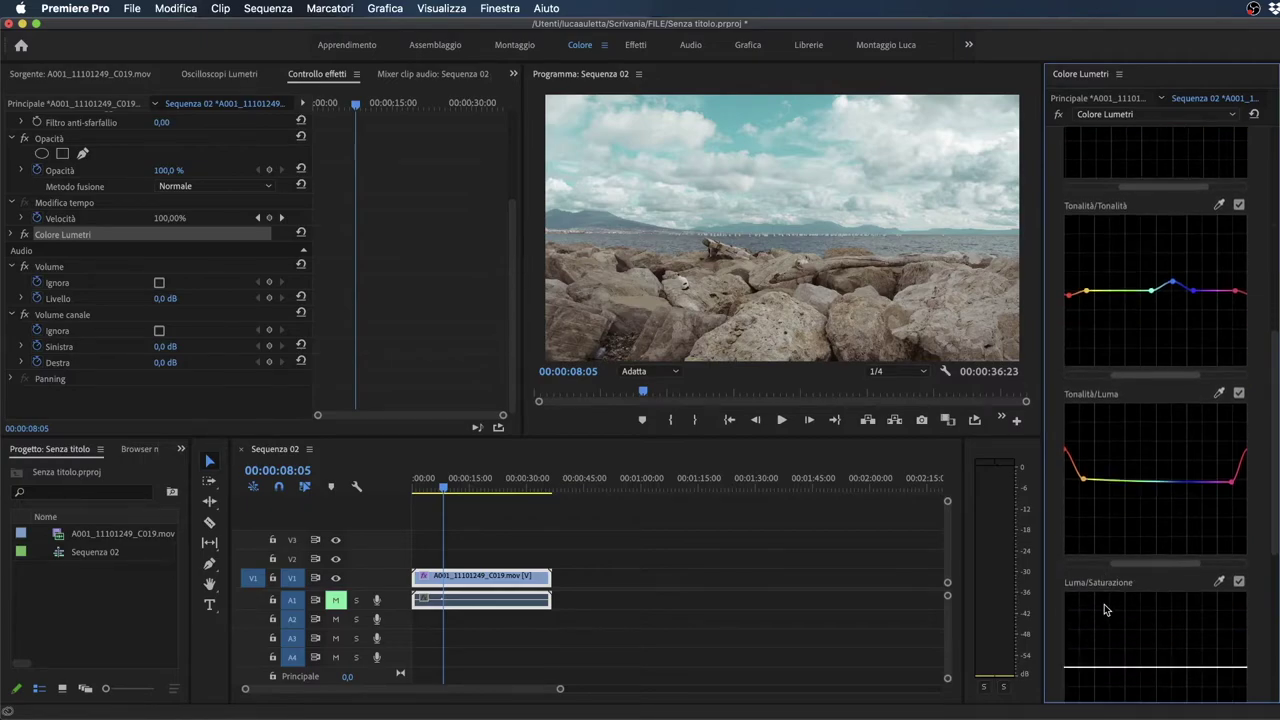
scroll(1154, 627, "down", 3)
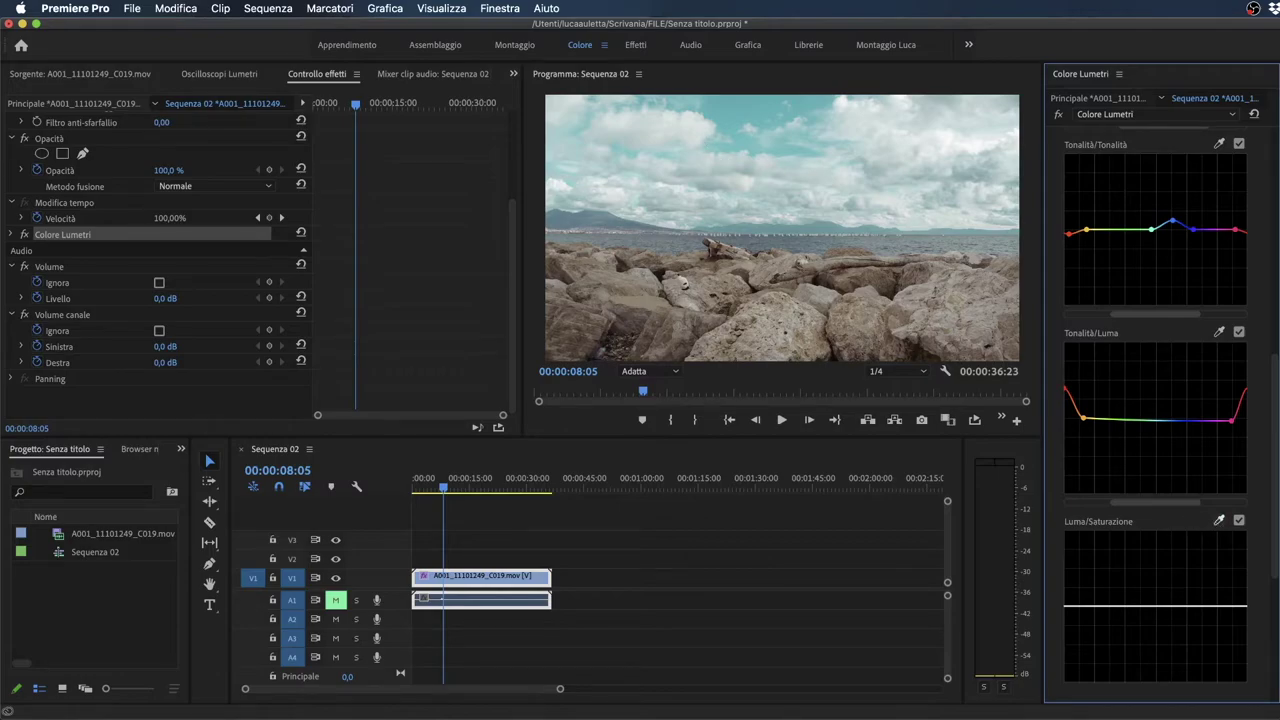
left_click(1219, 520)
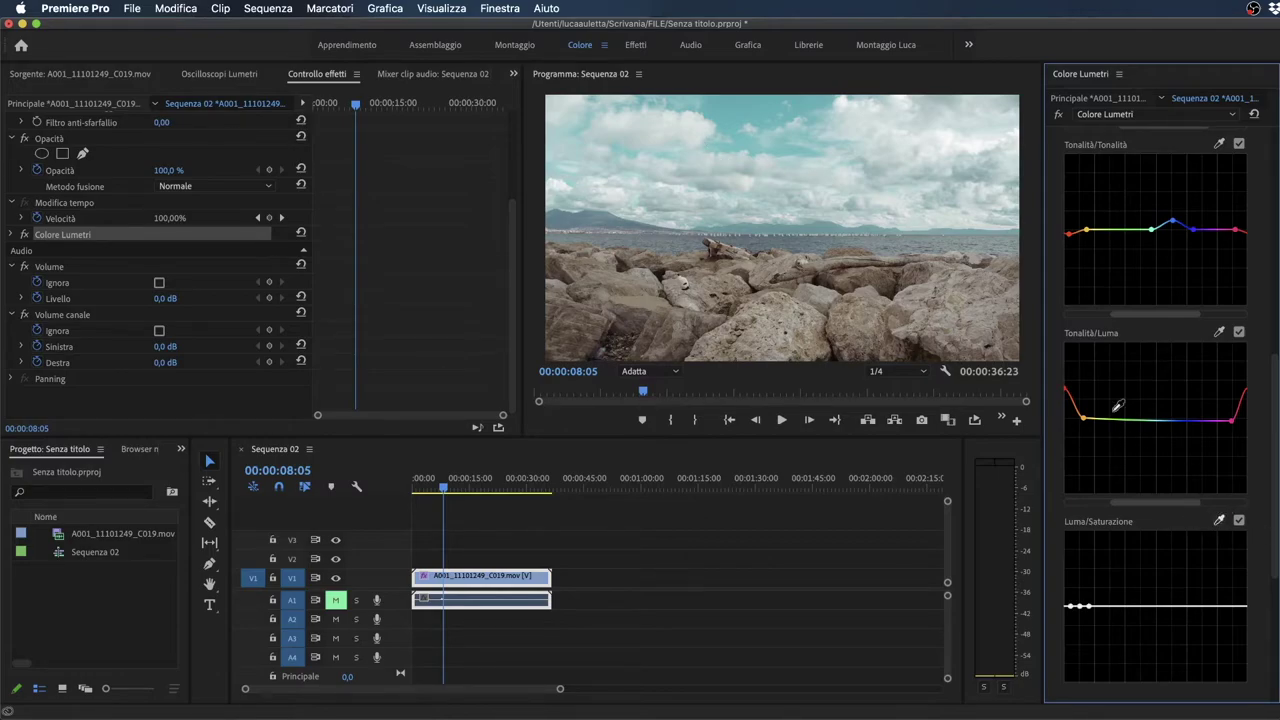
left_click(695, 131)
mouse_move(1082, 607)
left_mouse_down()
mouse_move(1070, 648)
mouse_move(1079, 591)
mouse_move(1080, 612)
left_mouse_up()
scroll(1052, 526, "down", 3)
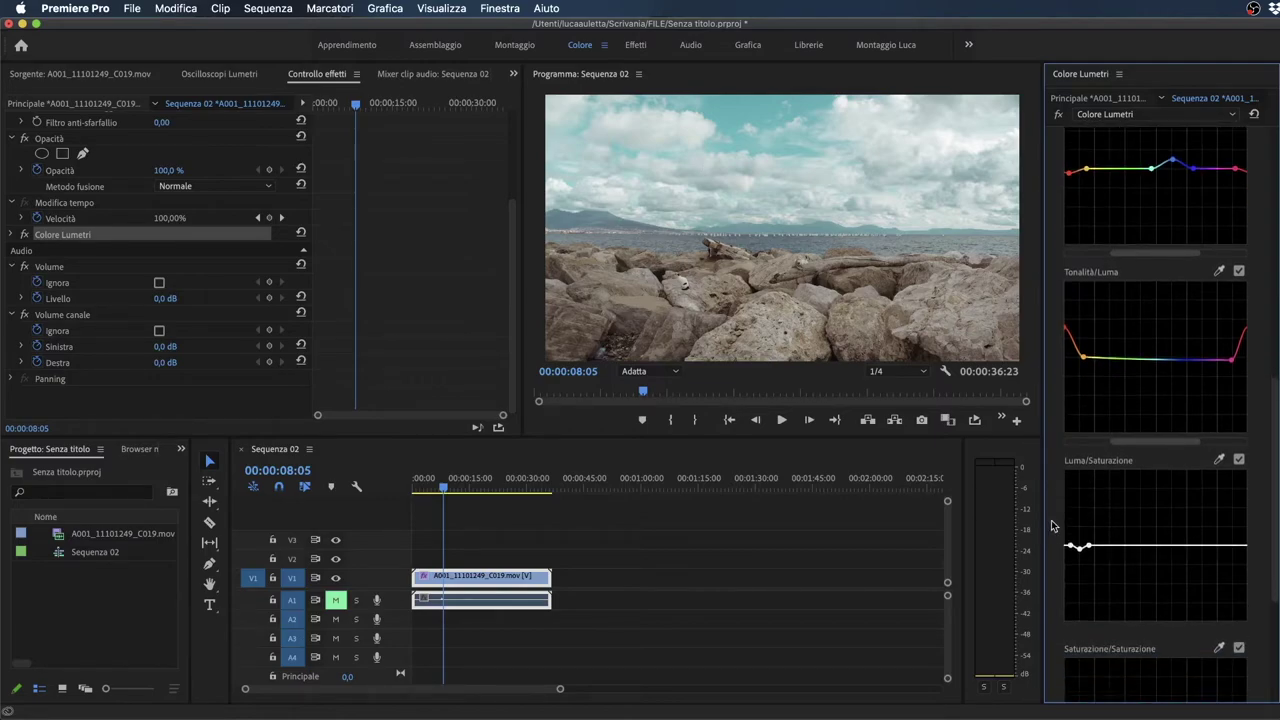
scroll(1093, 561, "down", 3)
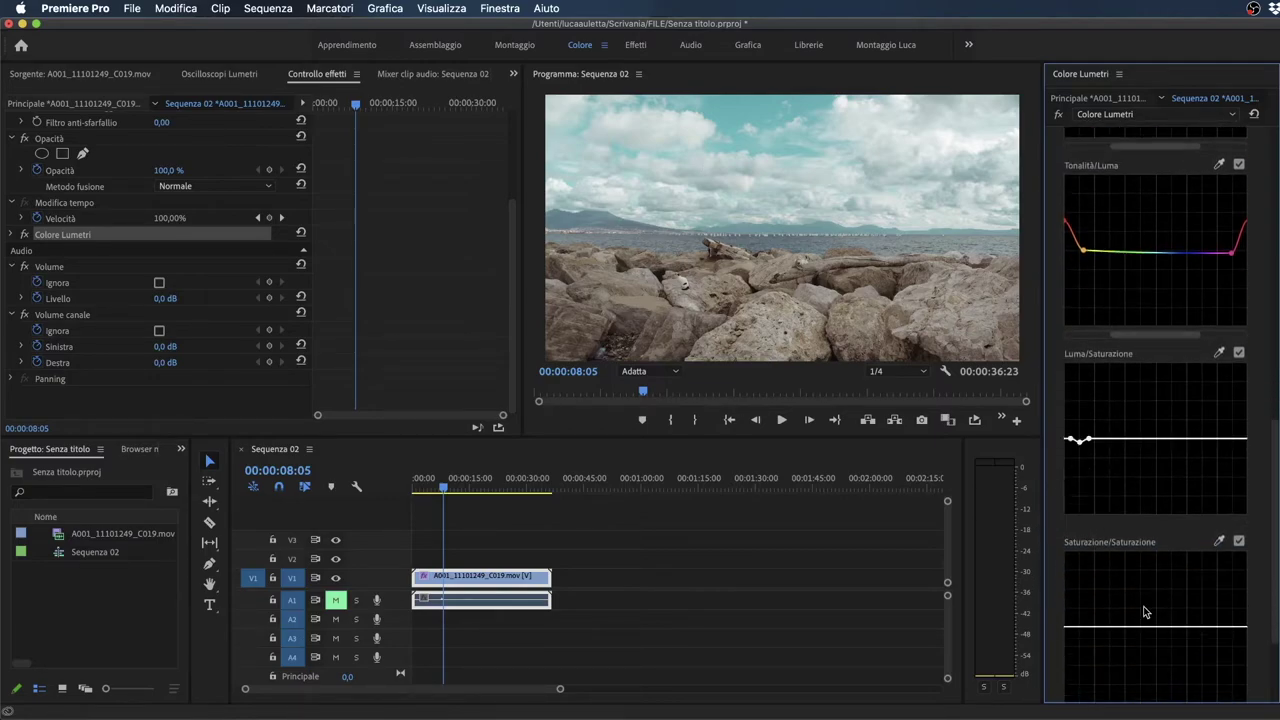
Step: Sample a saturation level for the Sat vs Sat curve and shape its points into a low-end dip
left_click(1220, 543)
left_click(757, 108)
mouse_move(1093, 627)
left_mouse_down()
mouse_move(1091, 606)
mouse_move(1088, 671)
left_mouse_up()
mouse_move(1103, 628)
left_mouse_down()
mouse_move(1121, 625)
mouse_move(1076, 629)
left_mouse_up()
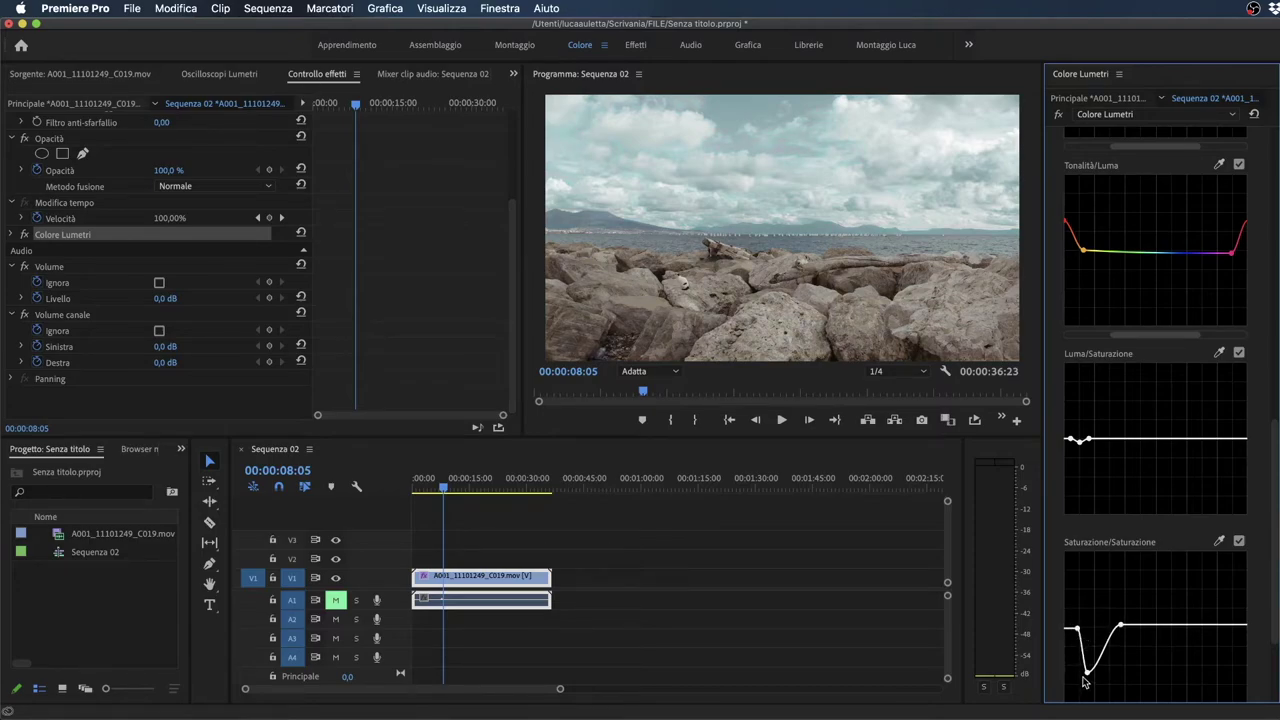
mouse_move(1087, 674)
left_mouse_down()
mouse_move(1095, 650)
mouse_move(1094, 667)
left_mouse_up()
Step: Collapse Curves and switch off the Curves, Creative and Basic corrections to compare with the original
scroll(1110, 220, "up", 10)
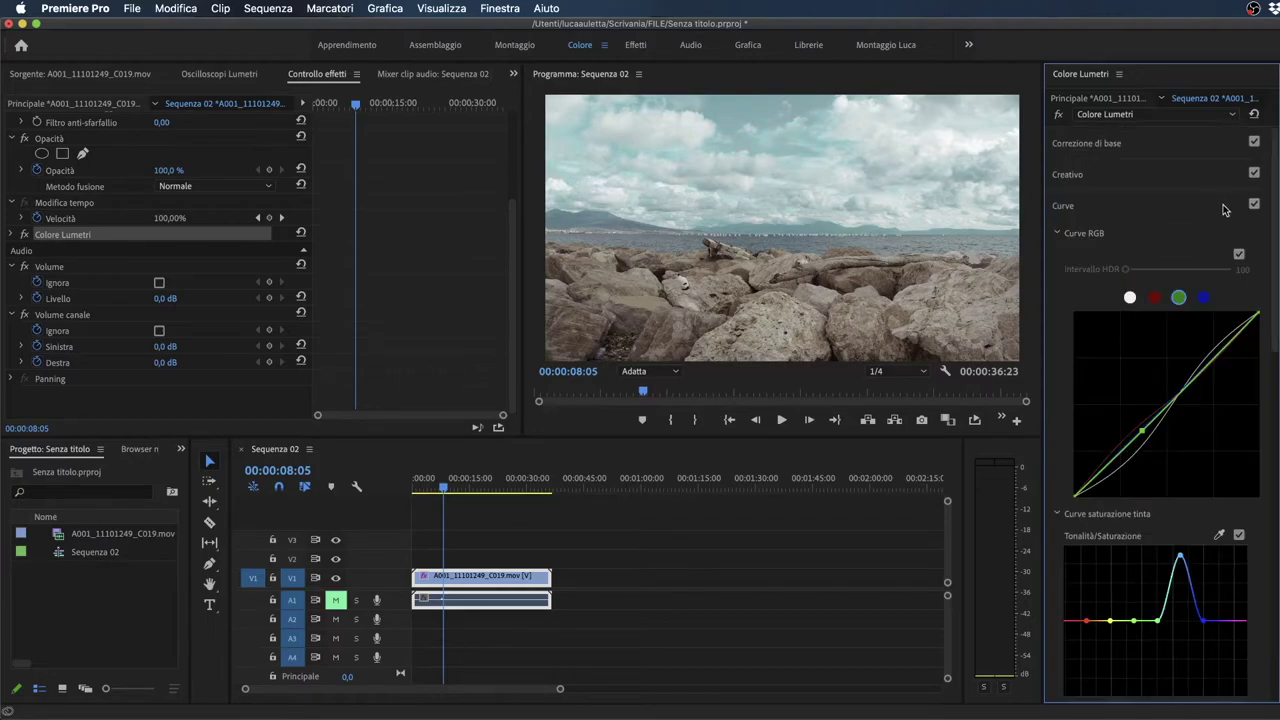
left_click(1076, 205)
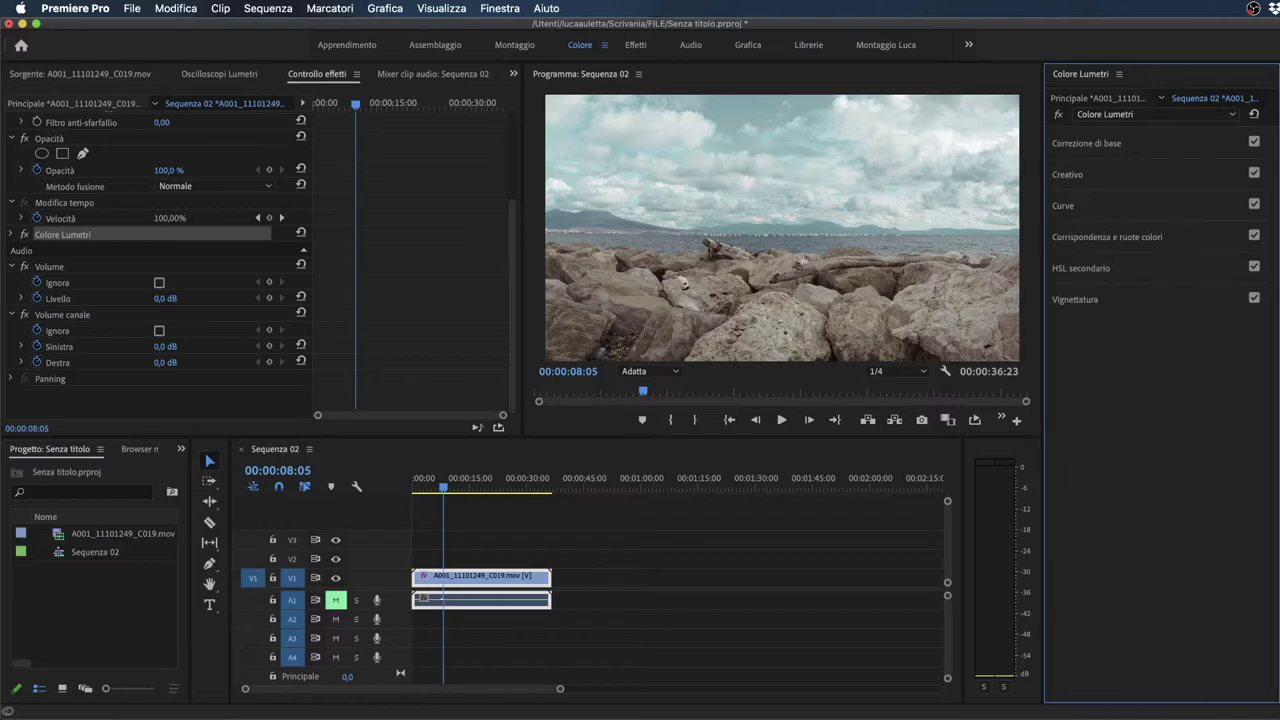
left_click(1253, 205)
left_click(1254, 173)
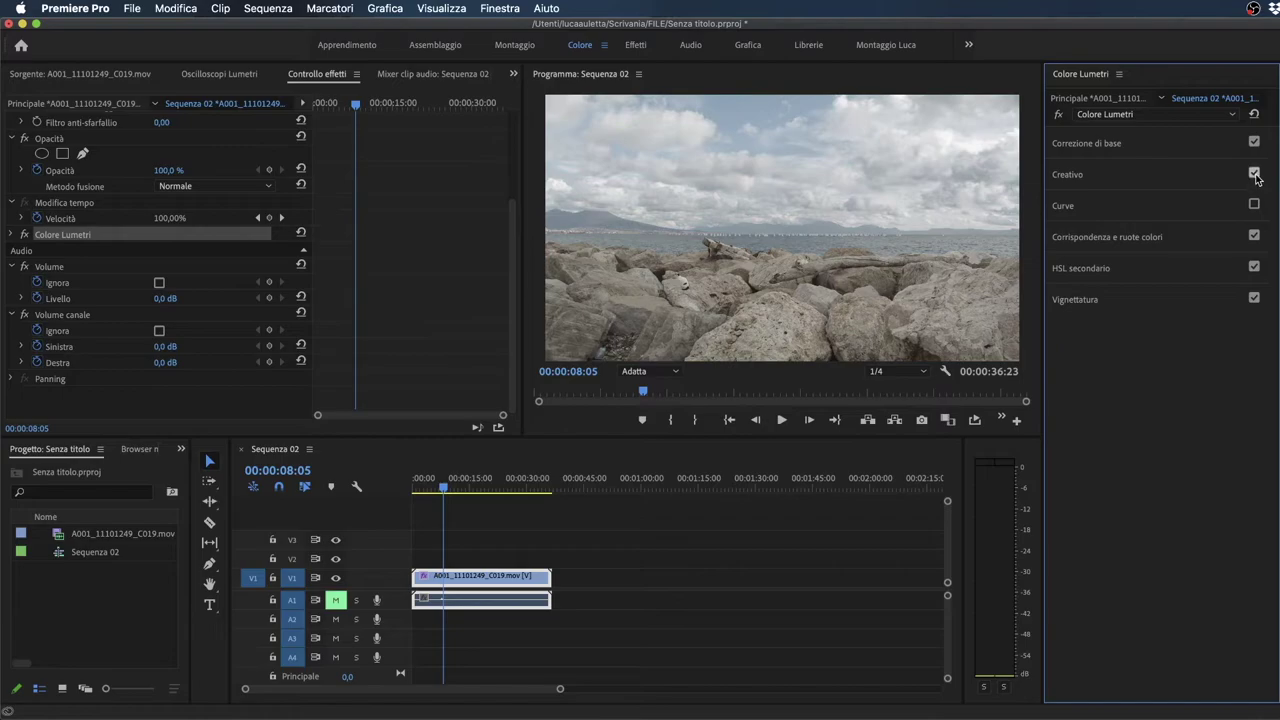
left_click(1254, 142)
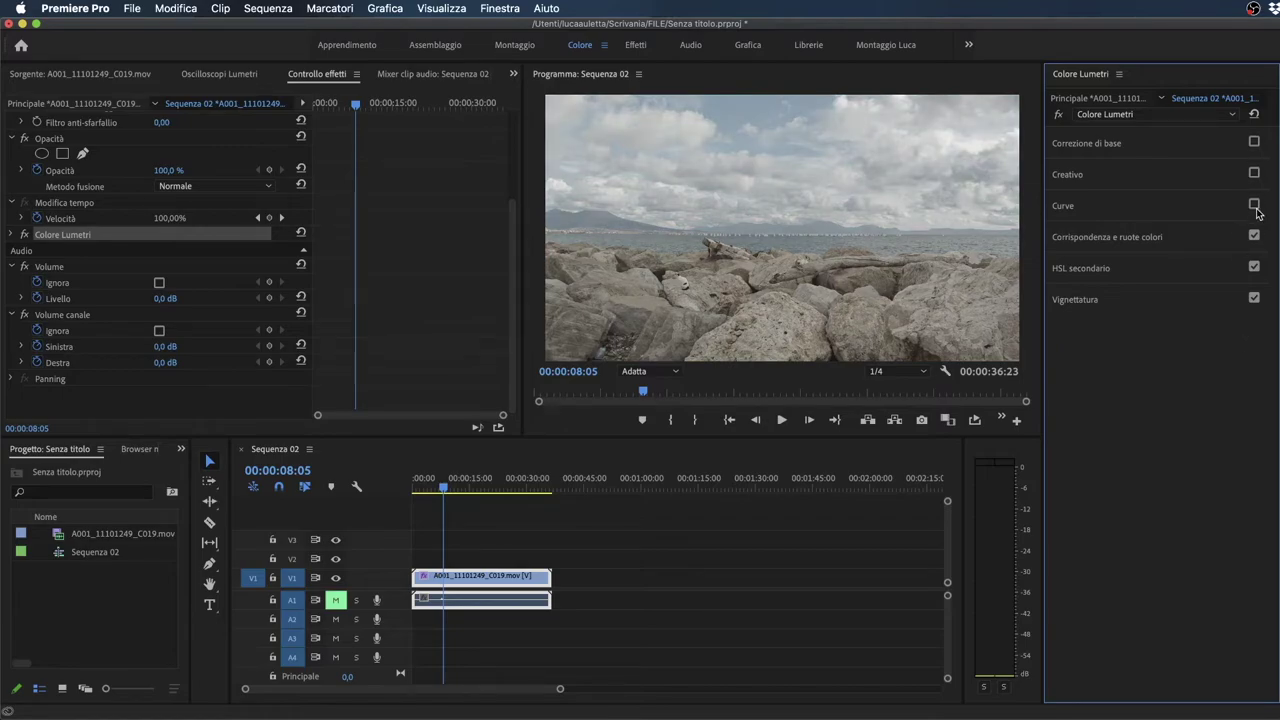
Step: Re-enable Curves, then reset the whole Lumetri Color effect to its defaults
left_click(1206, 205)
left_click(1254, 205)
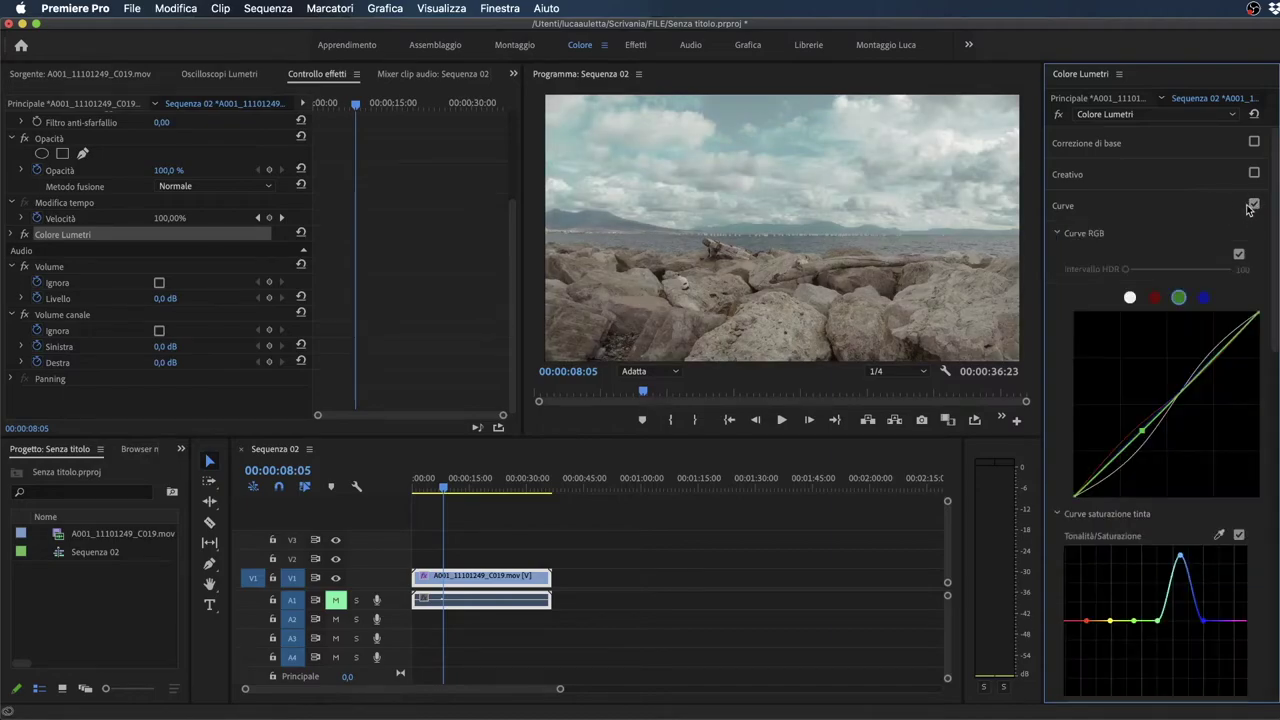
left_click(1254, 116)
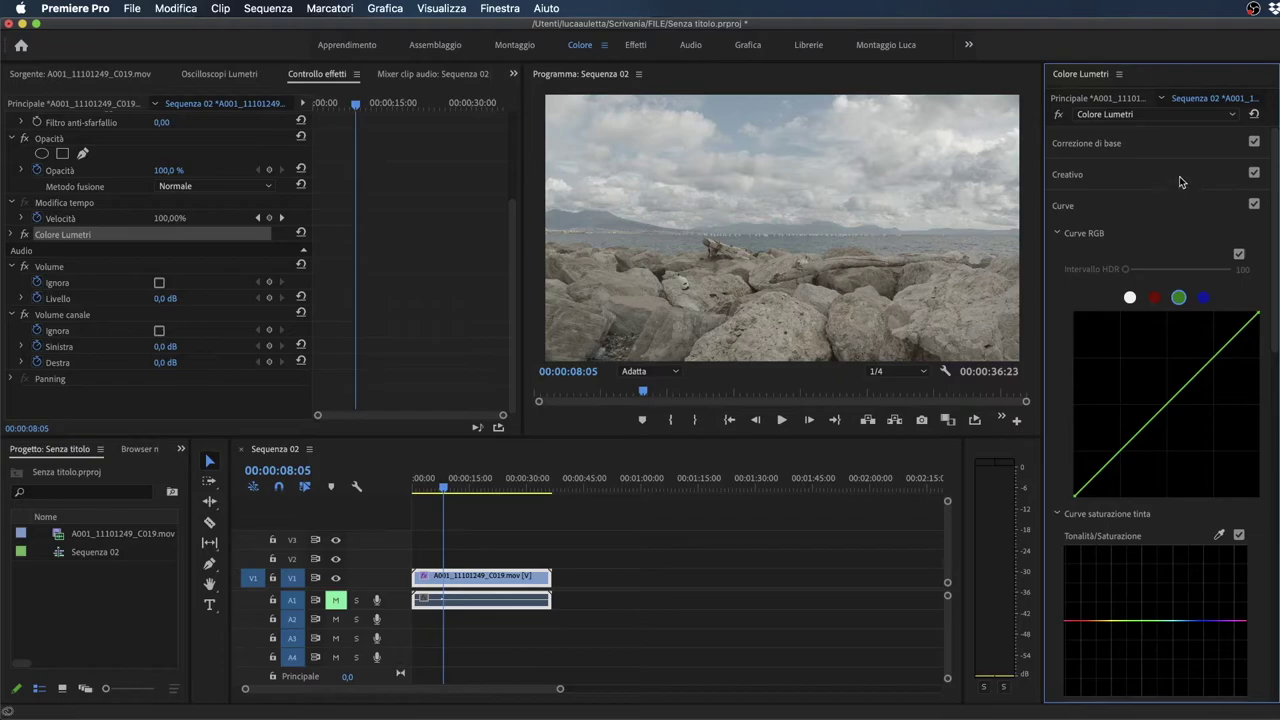
left_click(1170, 200)
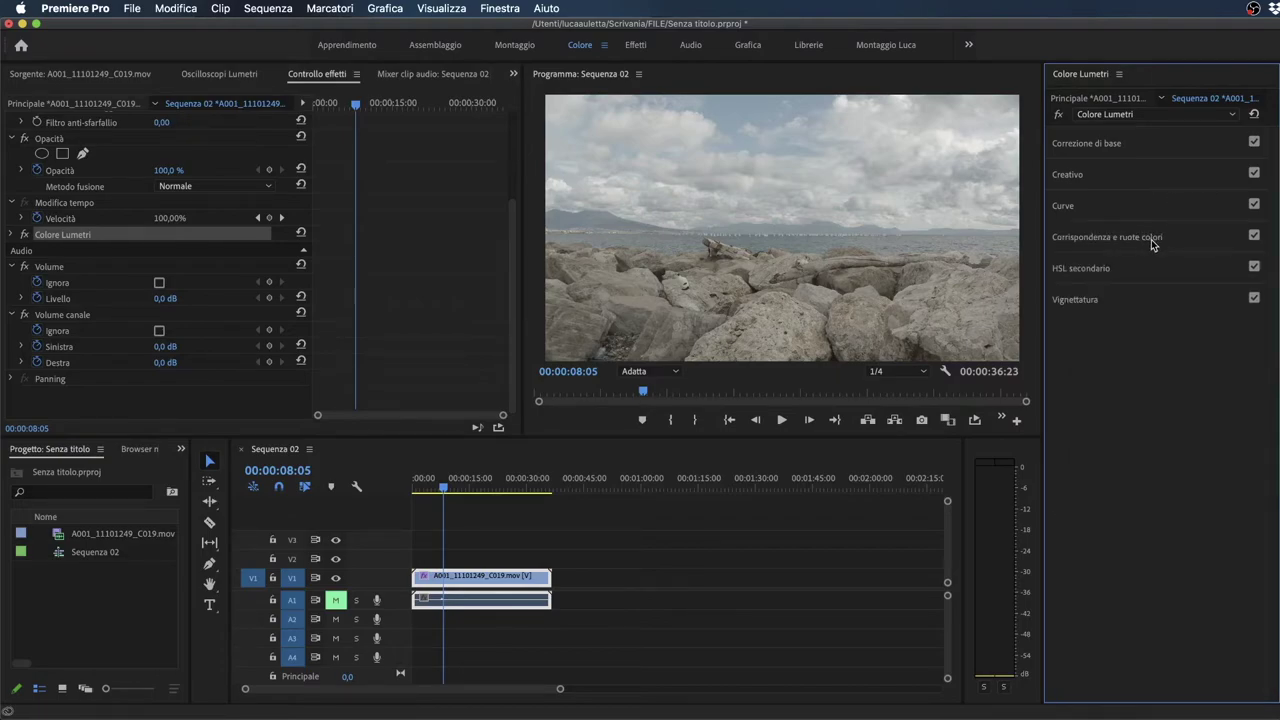
Step: Darken the midtones slightly in Color Wheels & Match, leaving the Midtones wheel neutral, and show HSL Secondary
left_click(1150, 240)
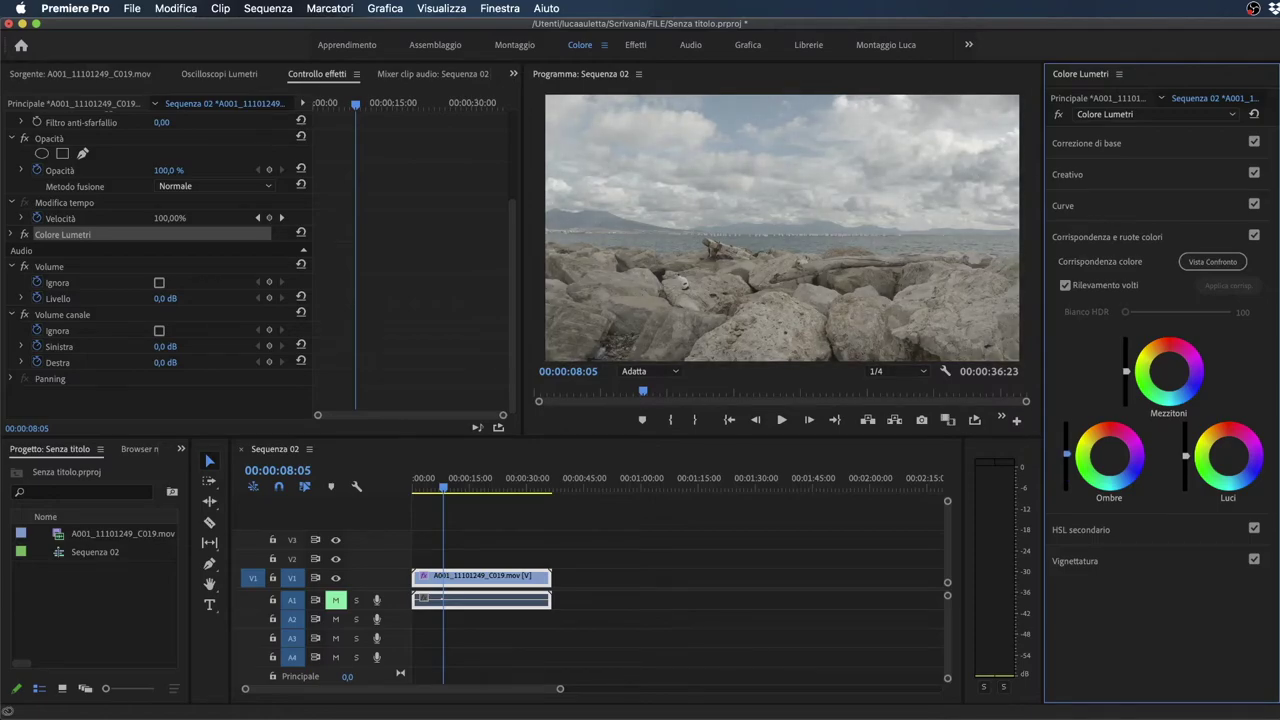
left_click_drag(1127, 370, 1127, 371)
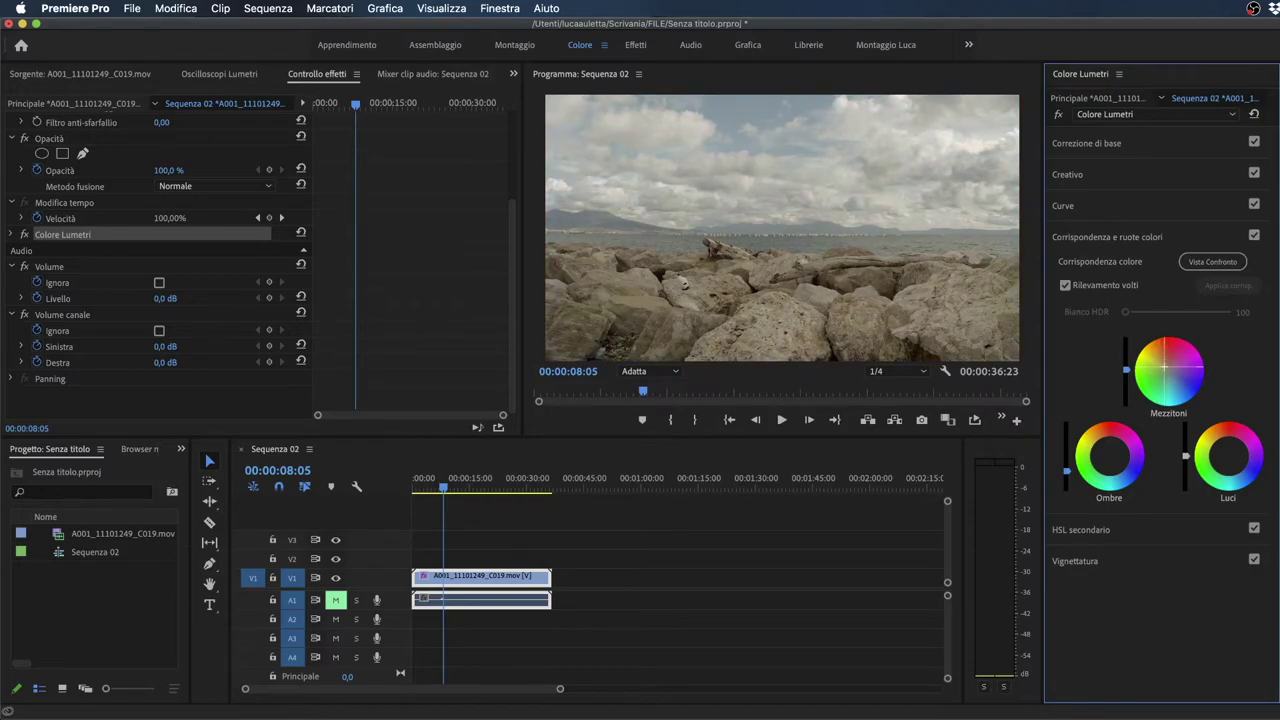
left_click_drag(1164, 378, 1163, 364)
left_click_drag(1167, 368, 1168, 373)
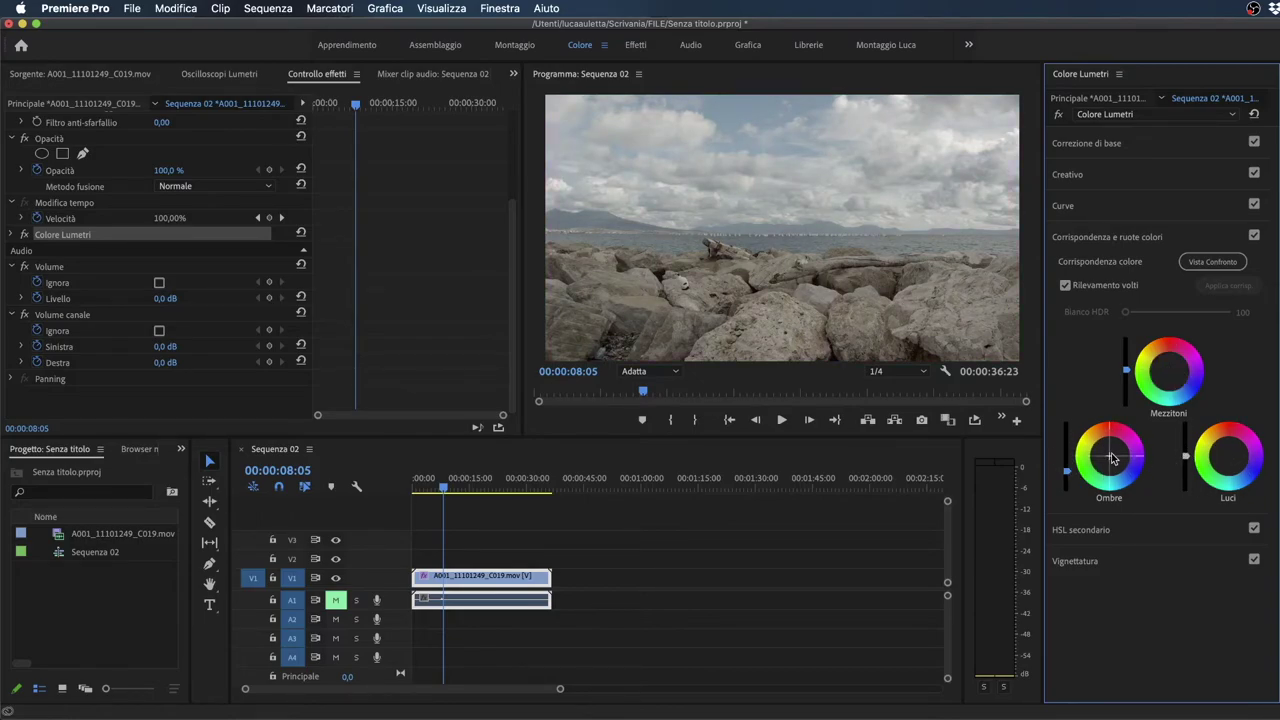
left_click(1100, 529)
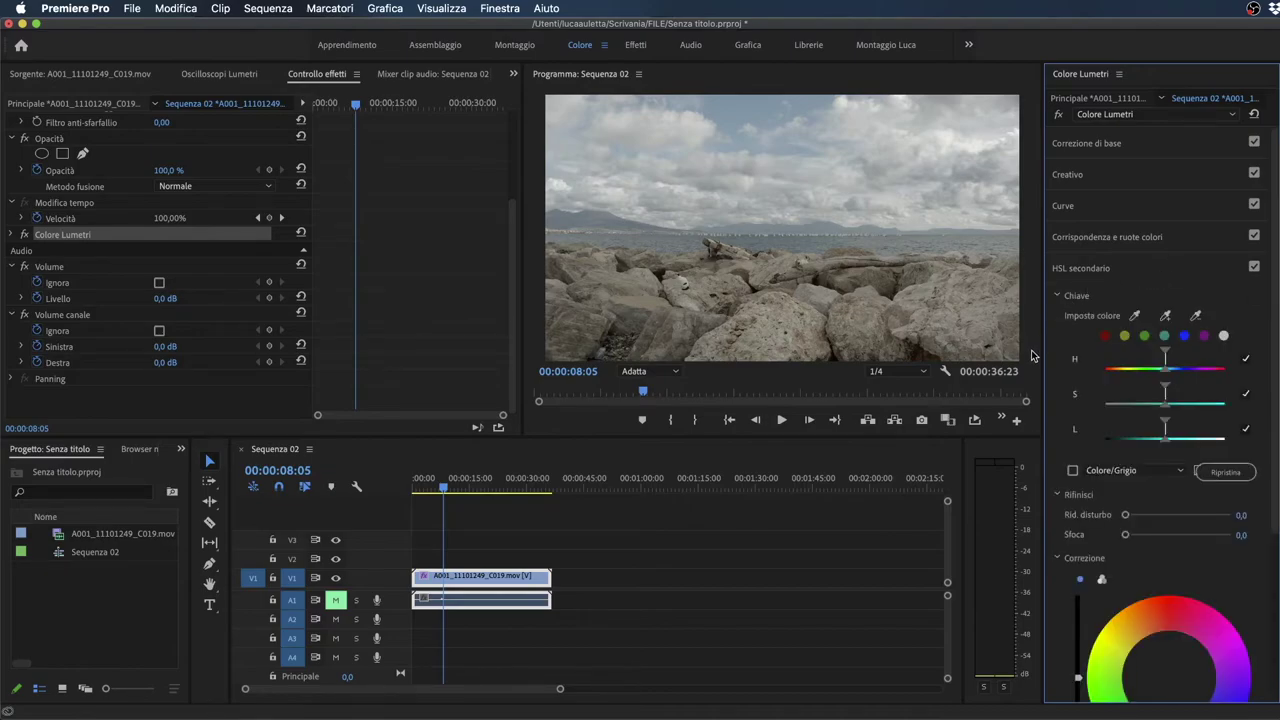
Step: Set the HSL Secondary key's H, S and L ranges by sampling the sky with Set Color
scroll(1055, 363, "down", 2)
scroll(1055, 363, "down", 1)
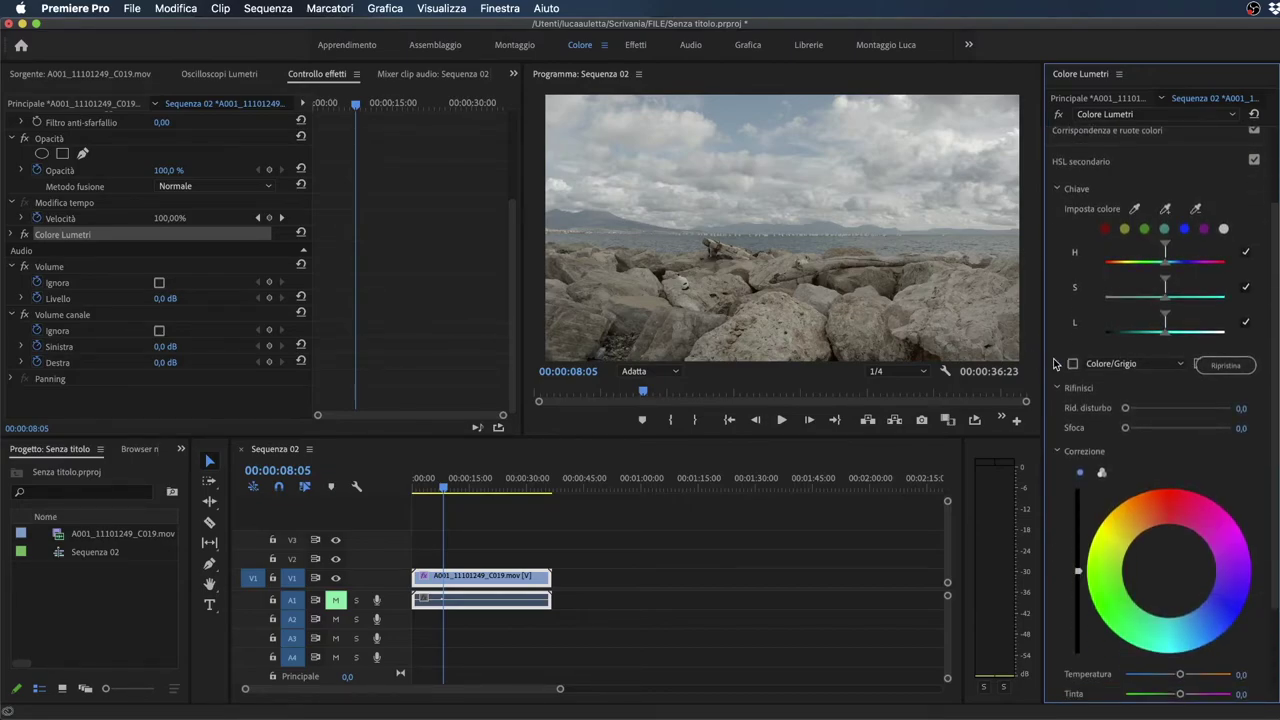
scroll(1054, 360, "down", 1)
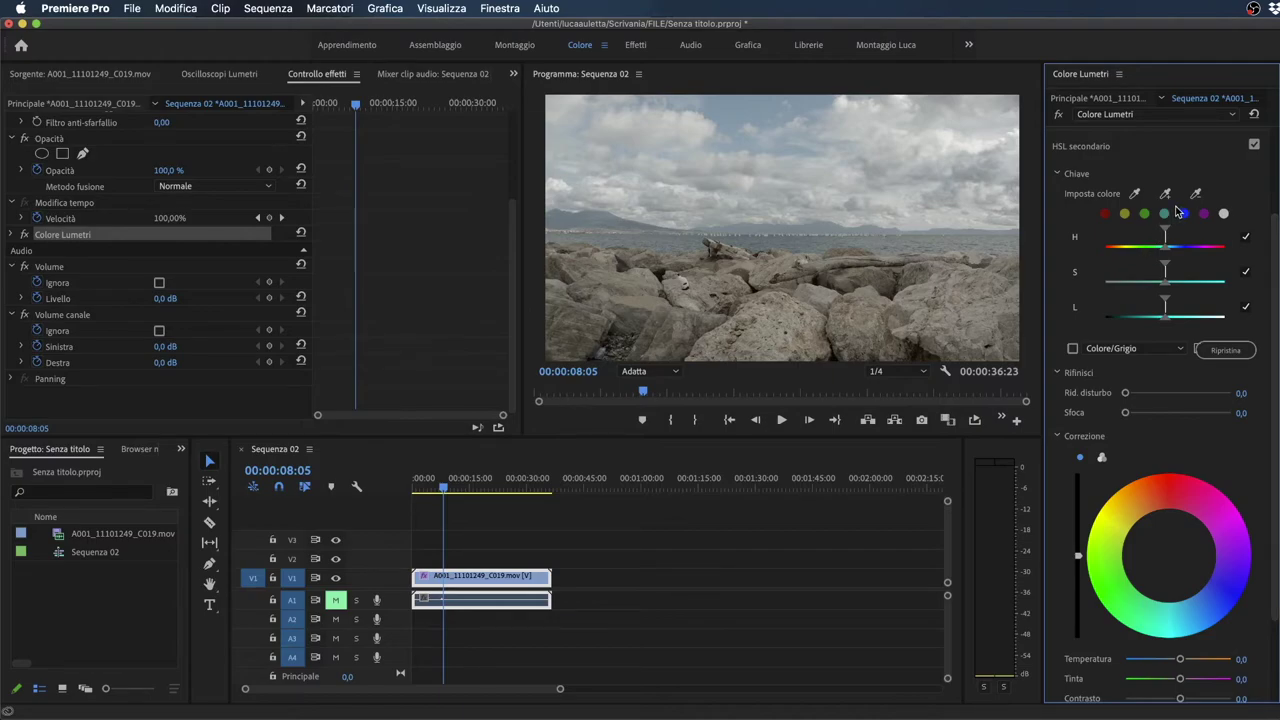
scroll(1125, 430, "down", 3)
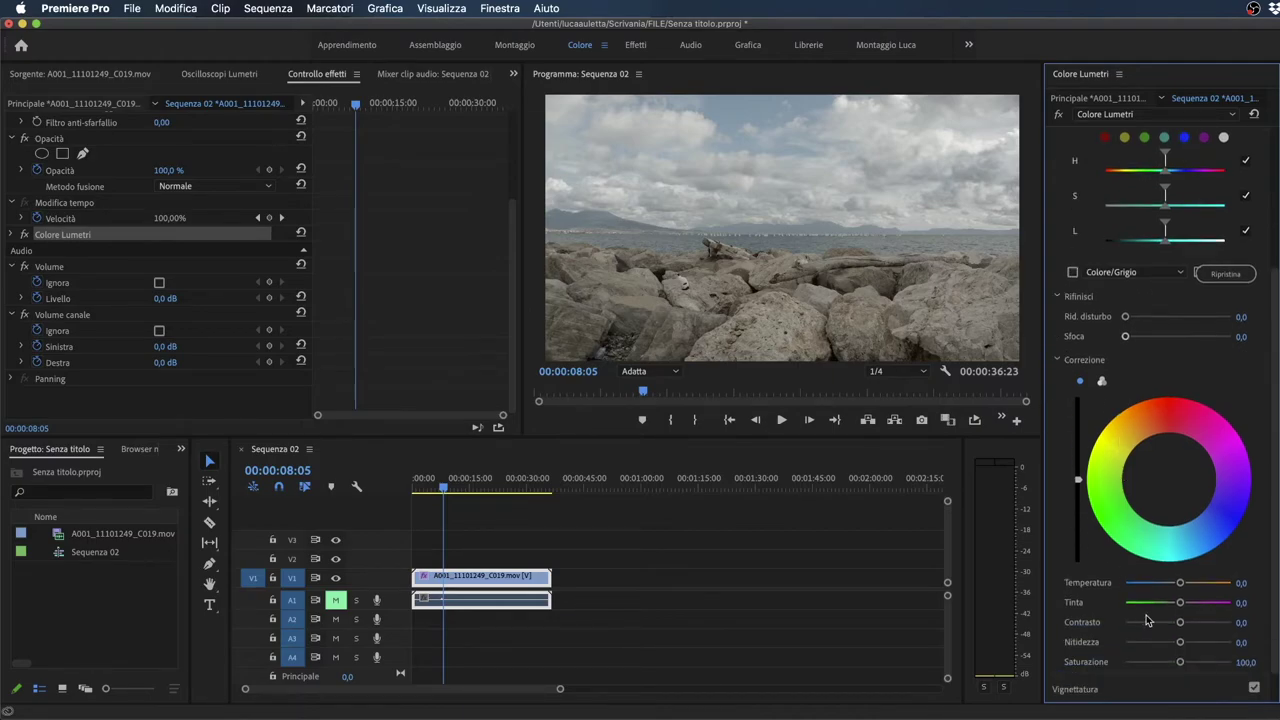
scroll(1104, 457, "up", 3)
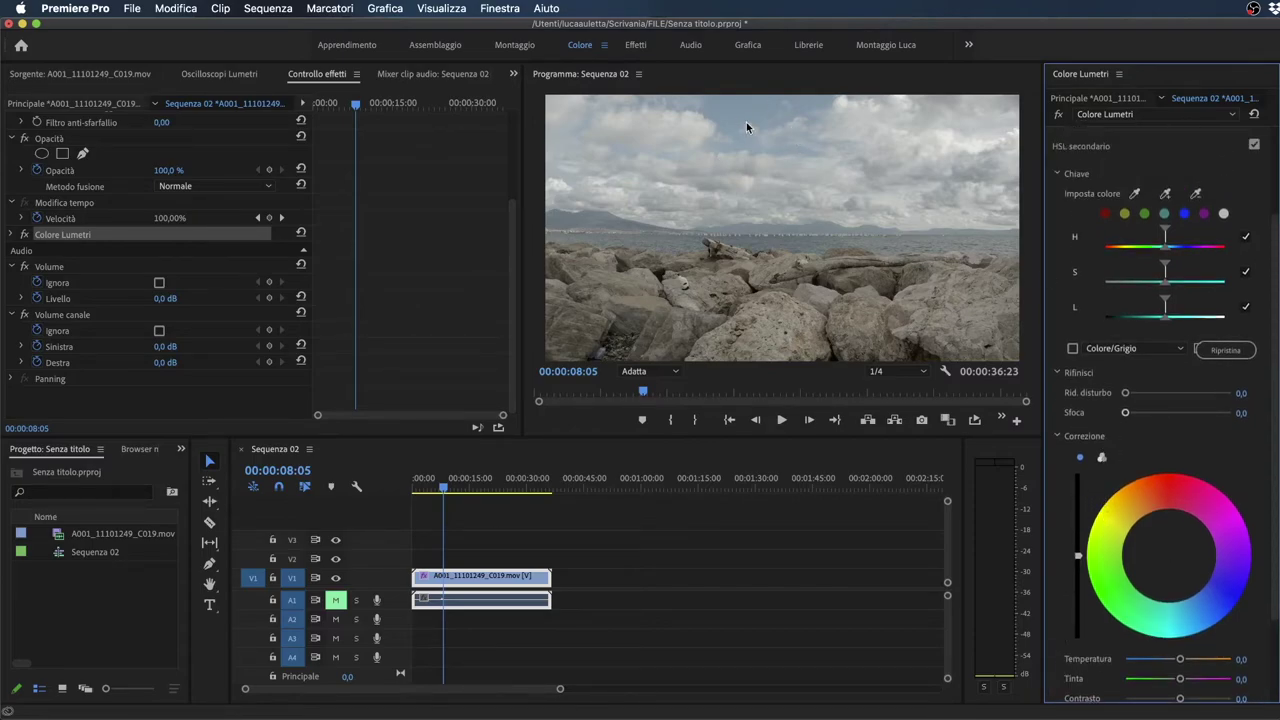
left_click(1134, 192)
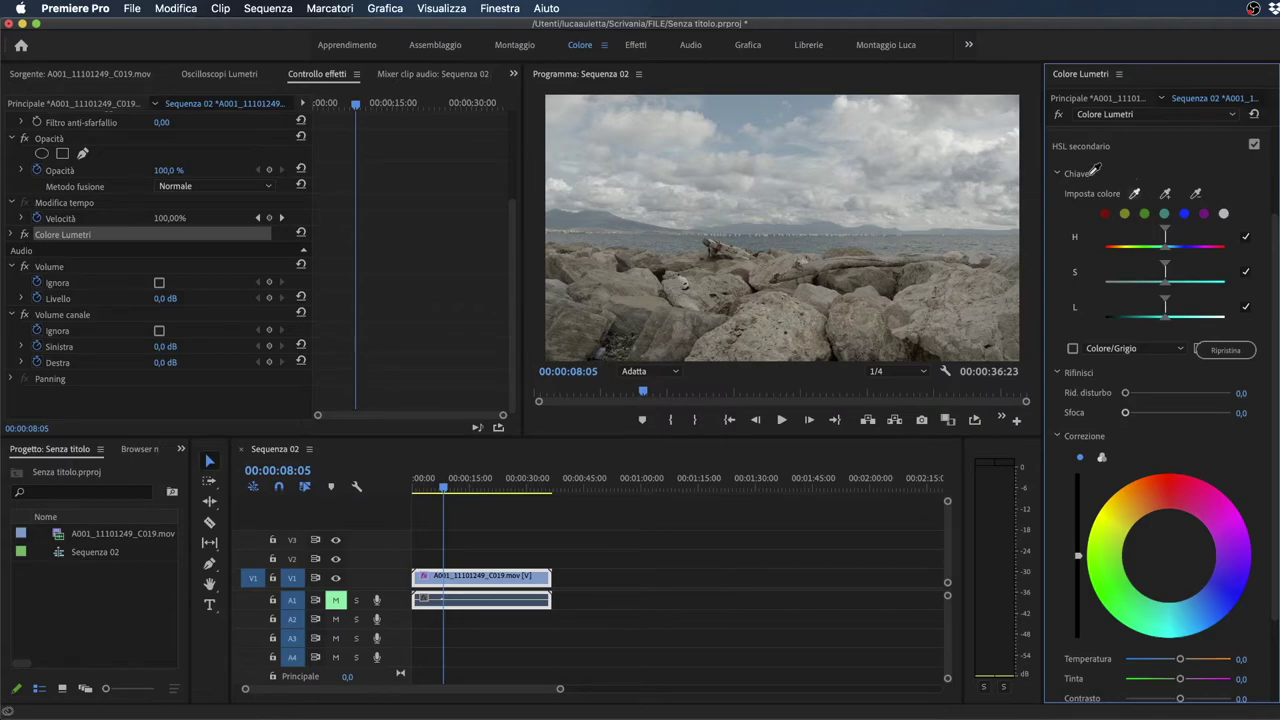
left_click(752, 103)
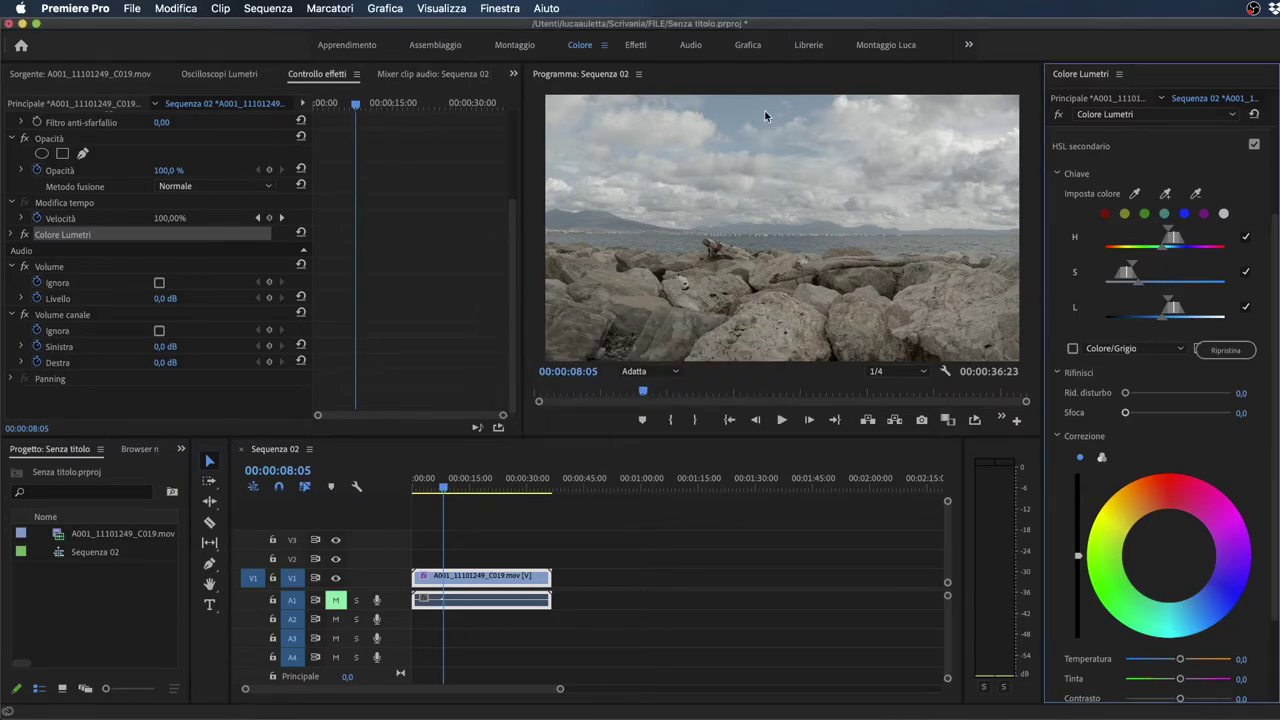
Step: Preview the sky key as Colour/Black and narrow its lightness range around the bright sky
left_click(1073, 349)
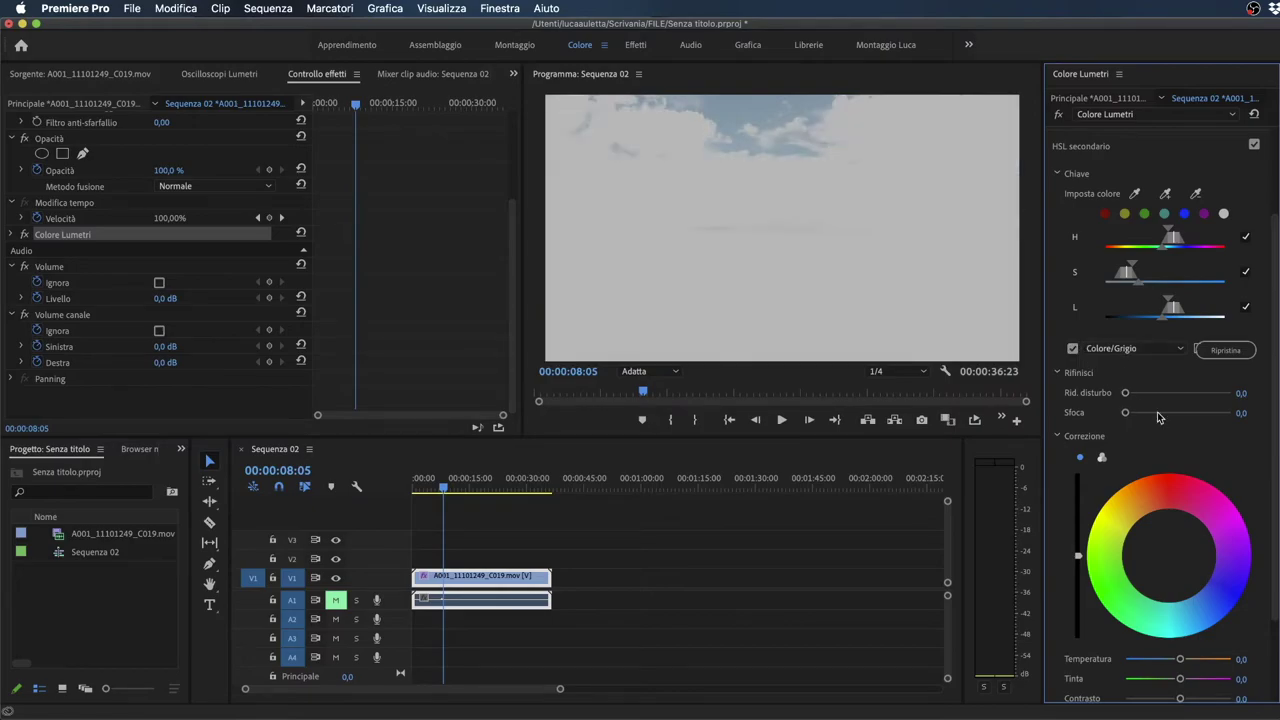
left_click(1122, 350)
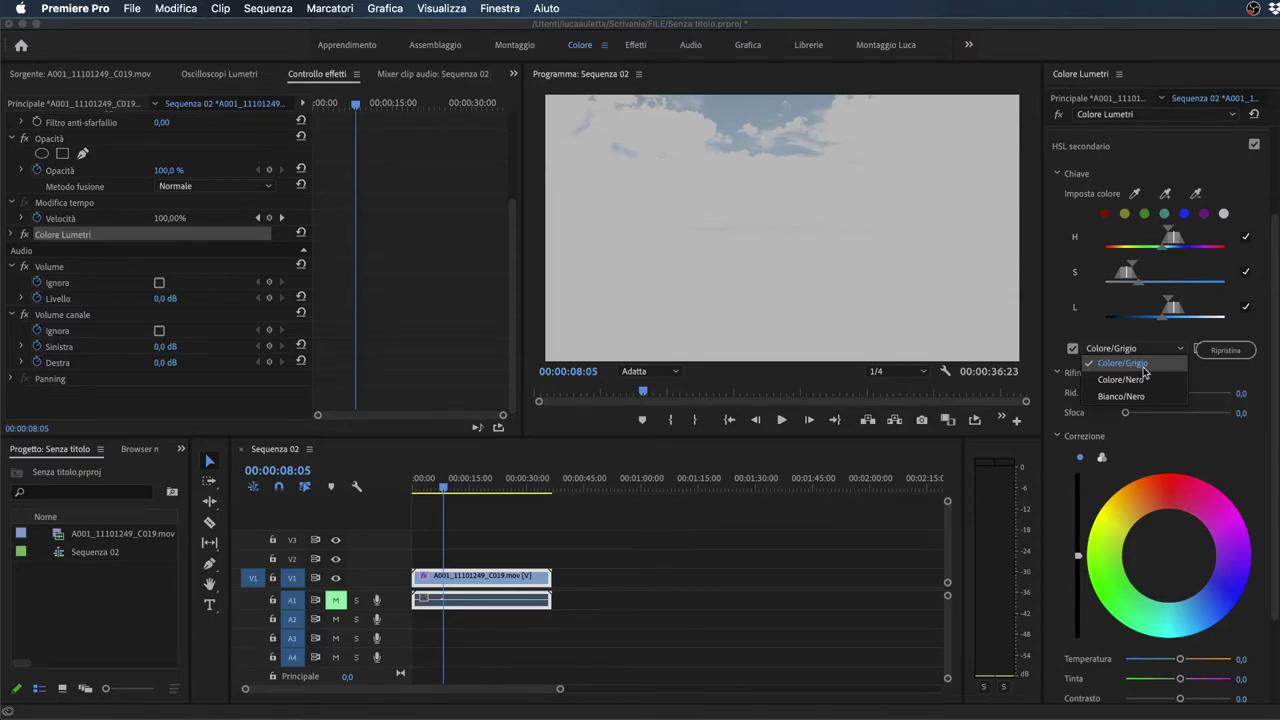
left_click(1140, 380)
left_click(1140, 349)
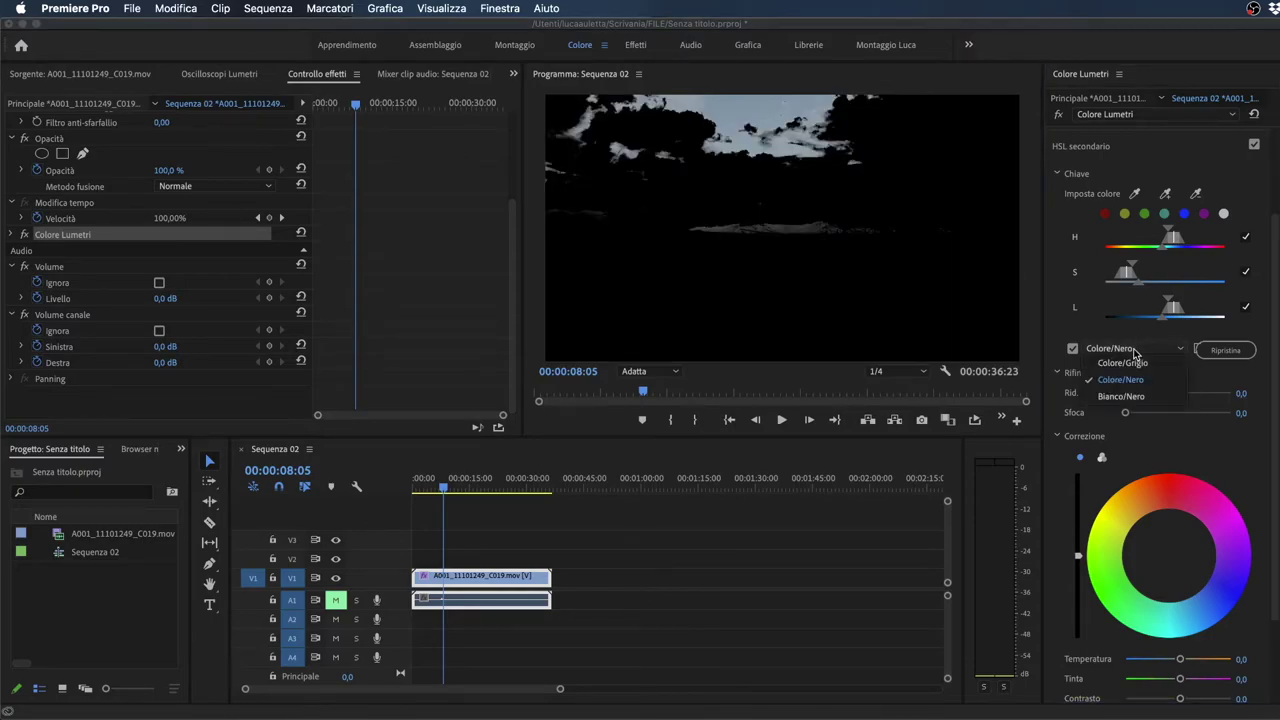
left_click(1146, 396)
left_click(1140, 349)
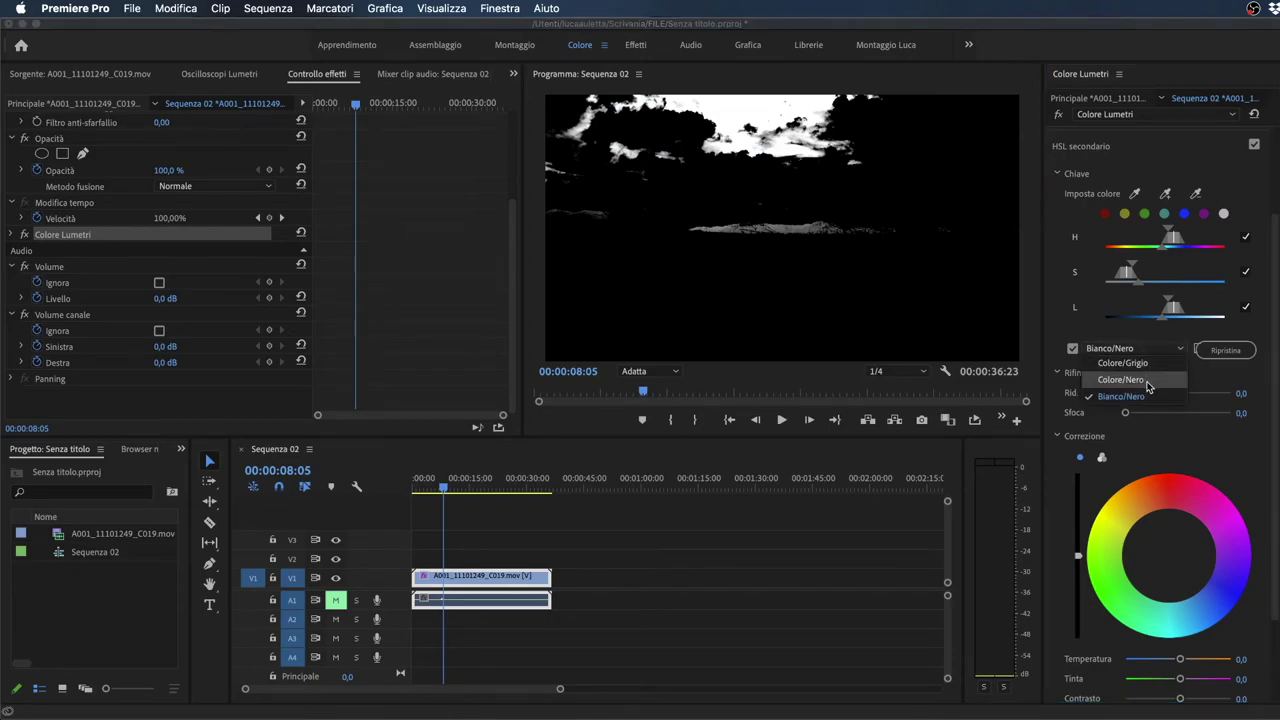
left_click(1147, 381)
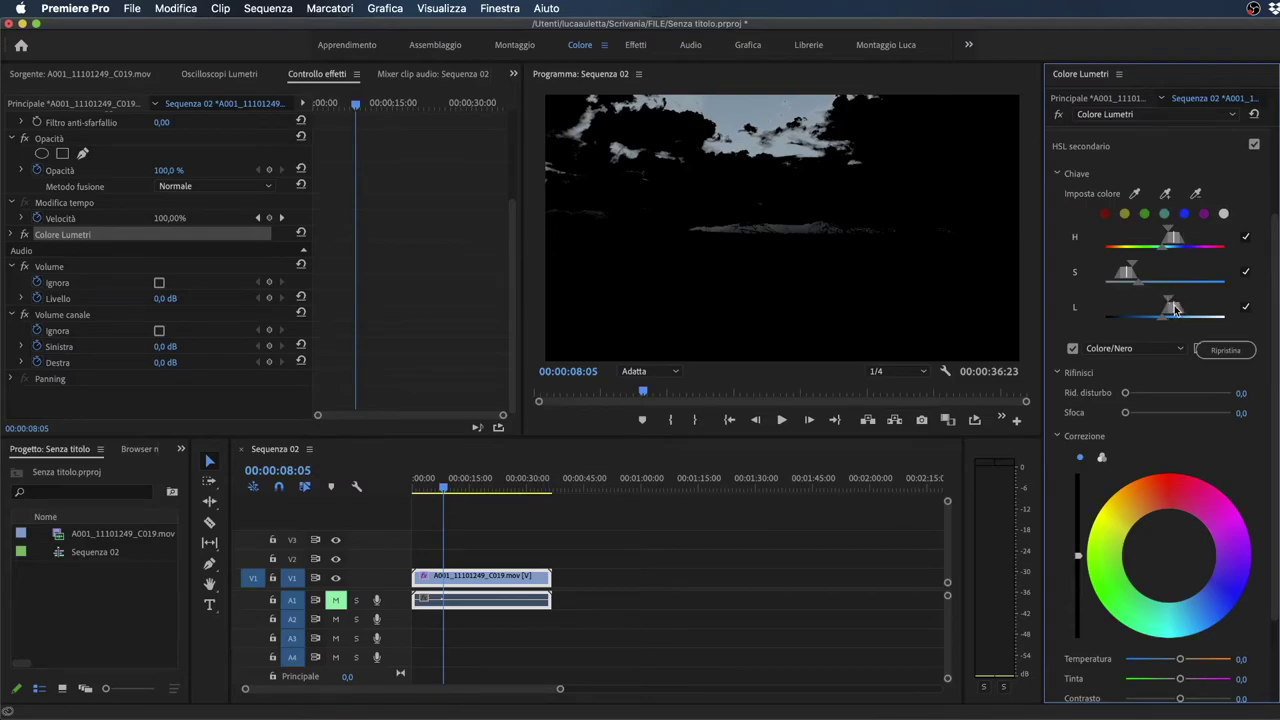
left_click_drag(1176, 310, 1189, 313)
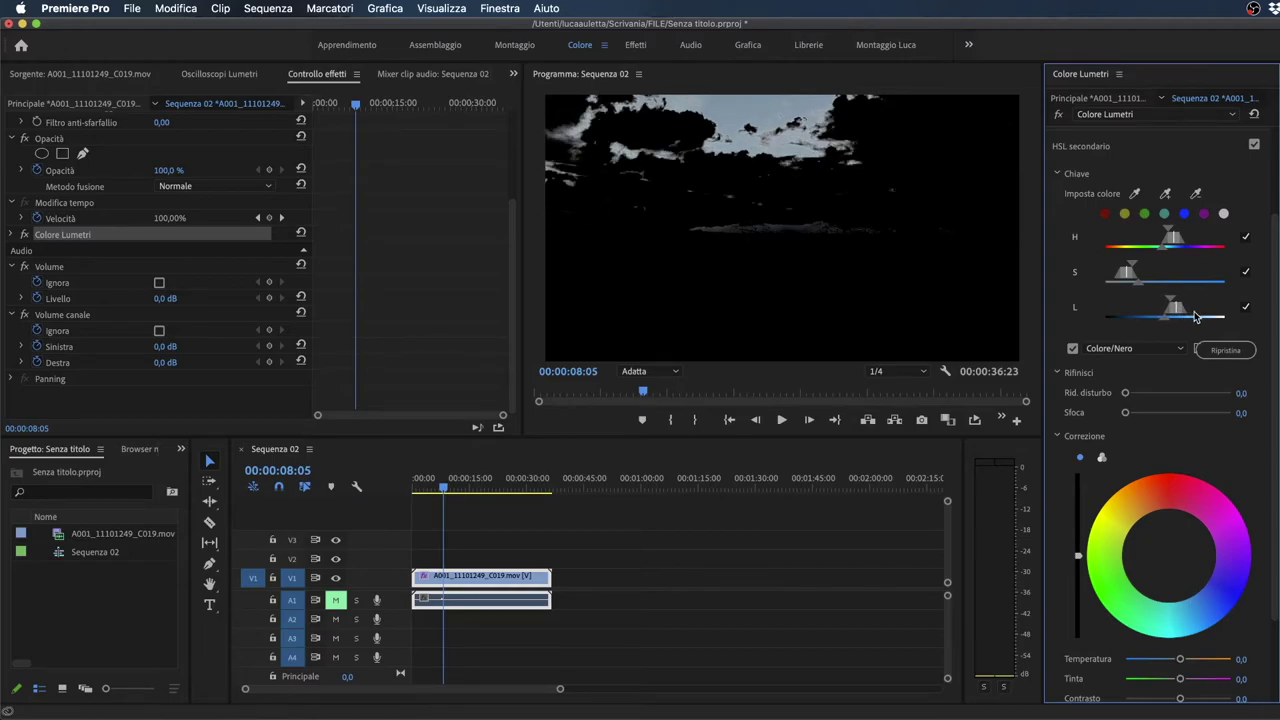
left_click_drag(1169, 318, 1165, 323)
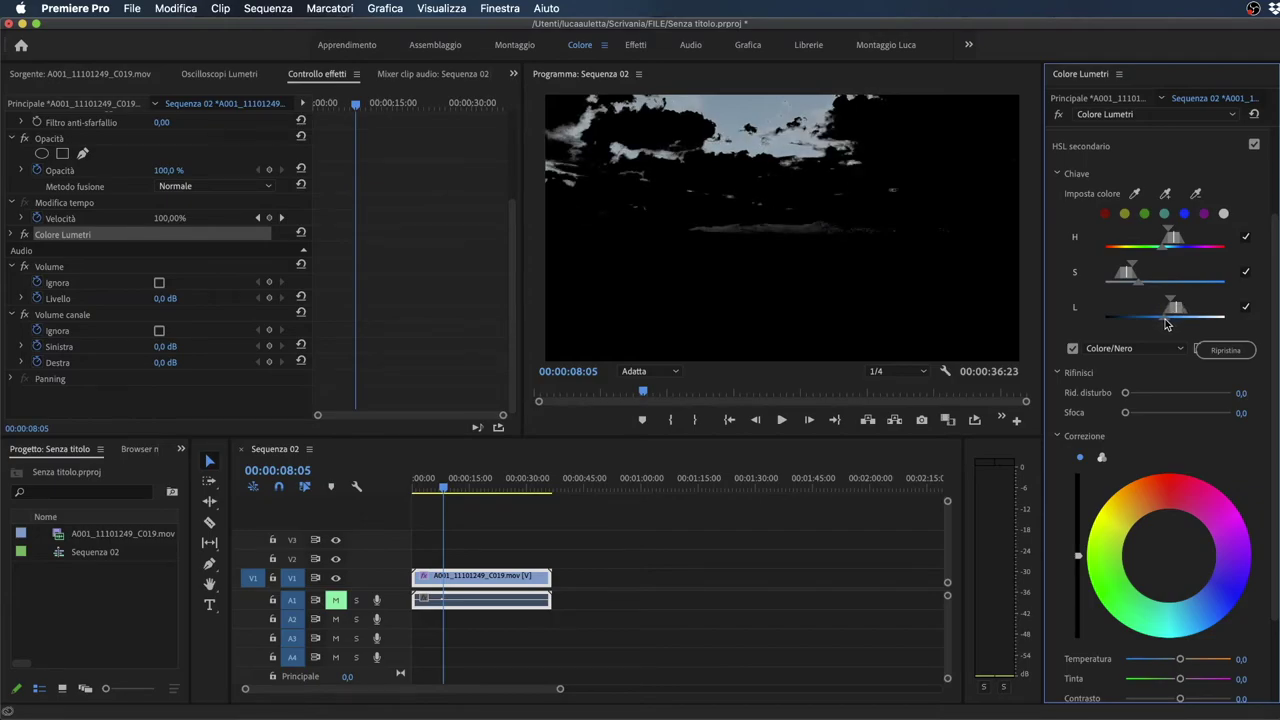
Step: Add more sampled sky tones to the HSL key with the + eyedropper, checking the Colour/Black mask
left_click(1073, 349)
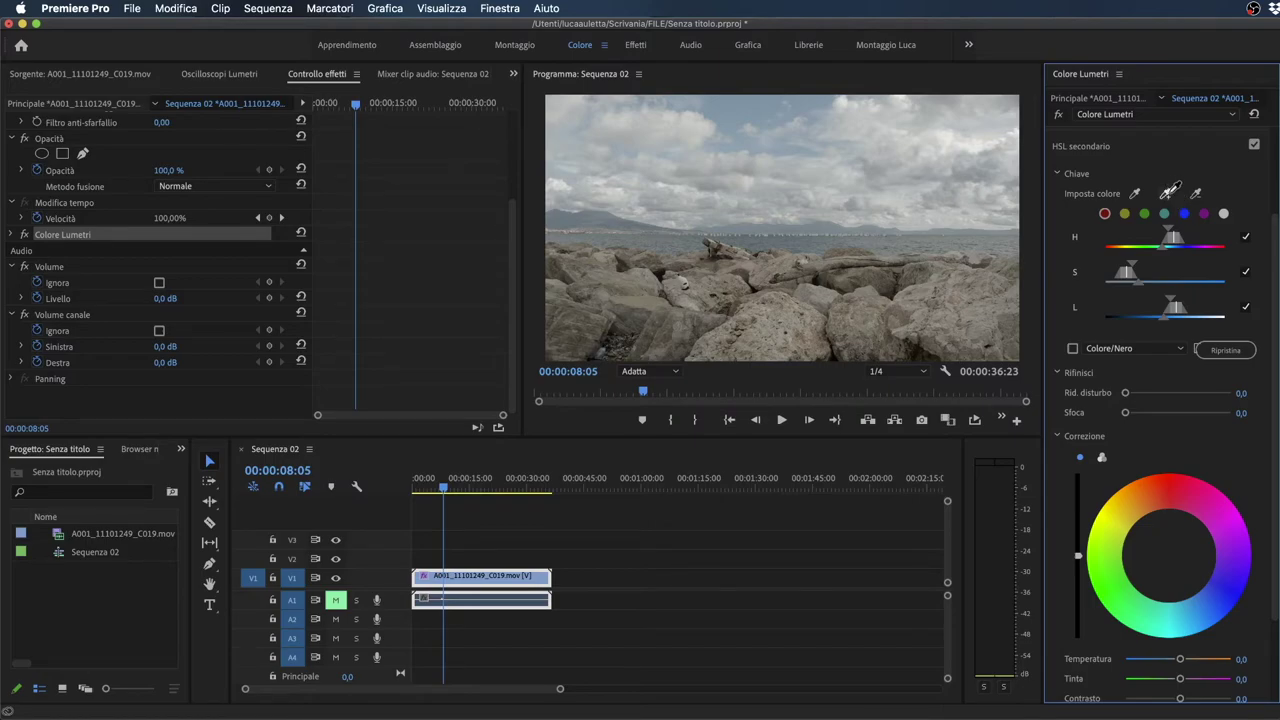
left_click(1168, 193)
left_click(1072, 349)
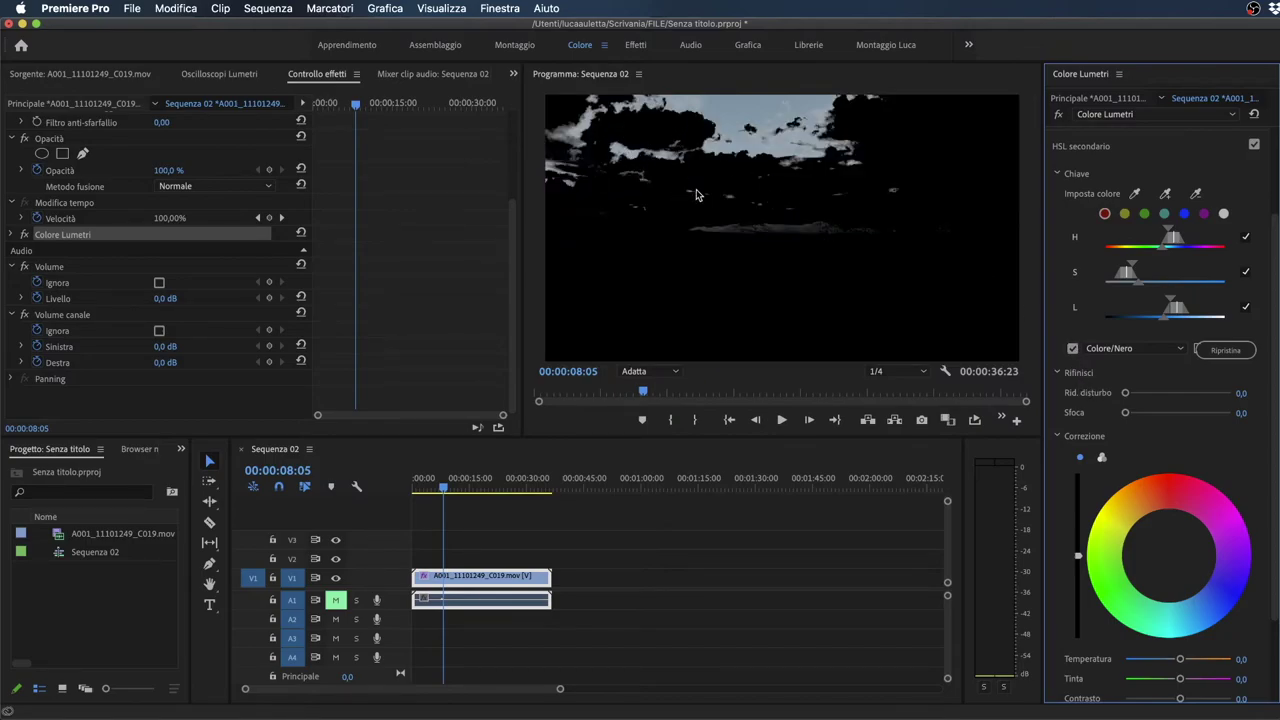
left_click(1133, 194)
left_click(1164, 194)
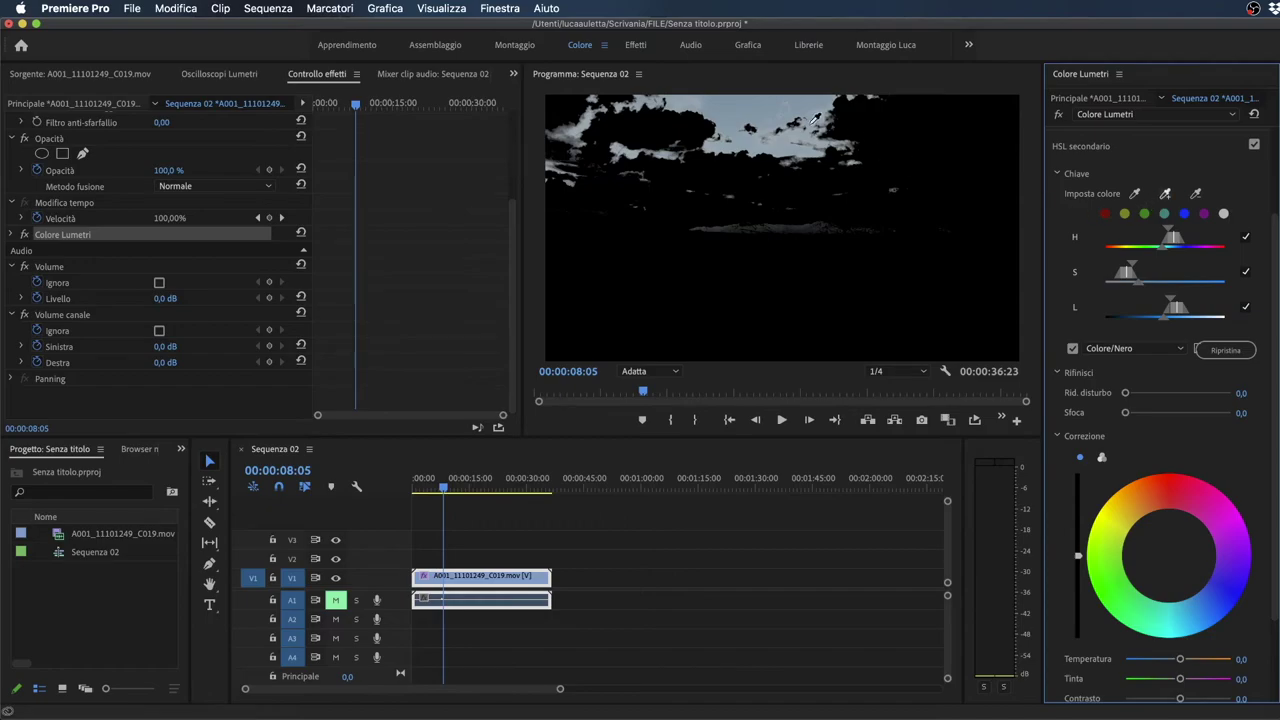
left_click(757, 118)
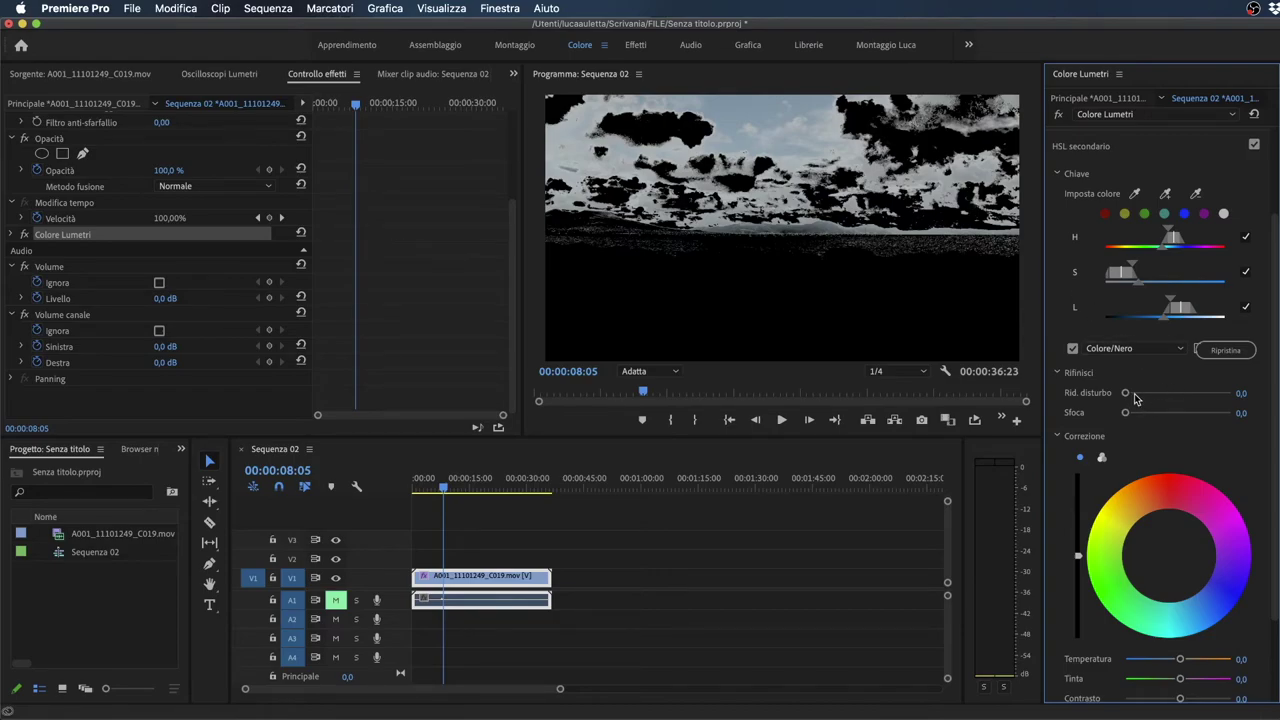
Step: Refine the sky key to Denoise 100,0 and Blur 14,2, playing the clip to check the mask
left_click_drag(1125, 393, 1149, 398)
double_click(1150, 396)
key("space")
key("space")
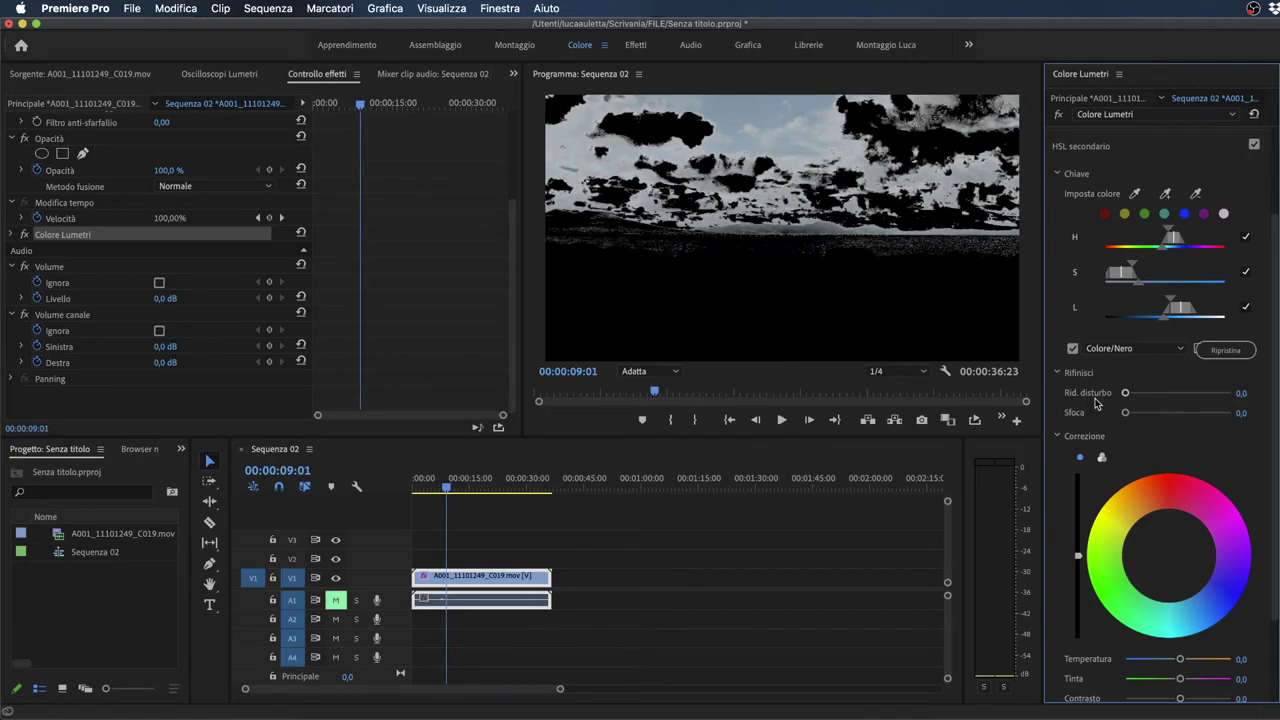
left_click_drag(1126, 393, 1185, 413)
key("space")
key("space")
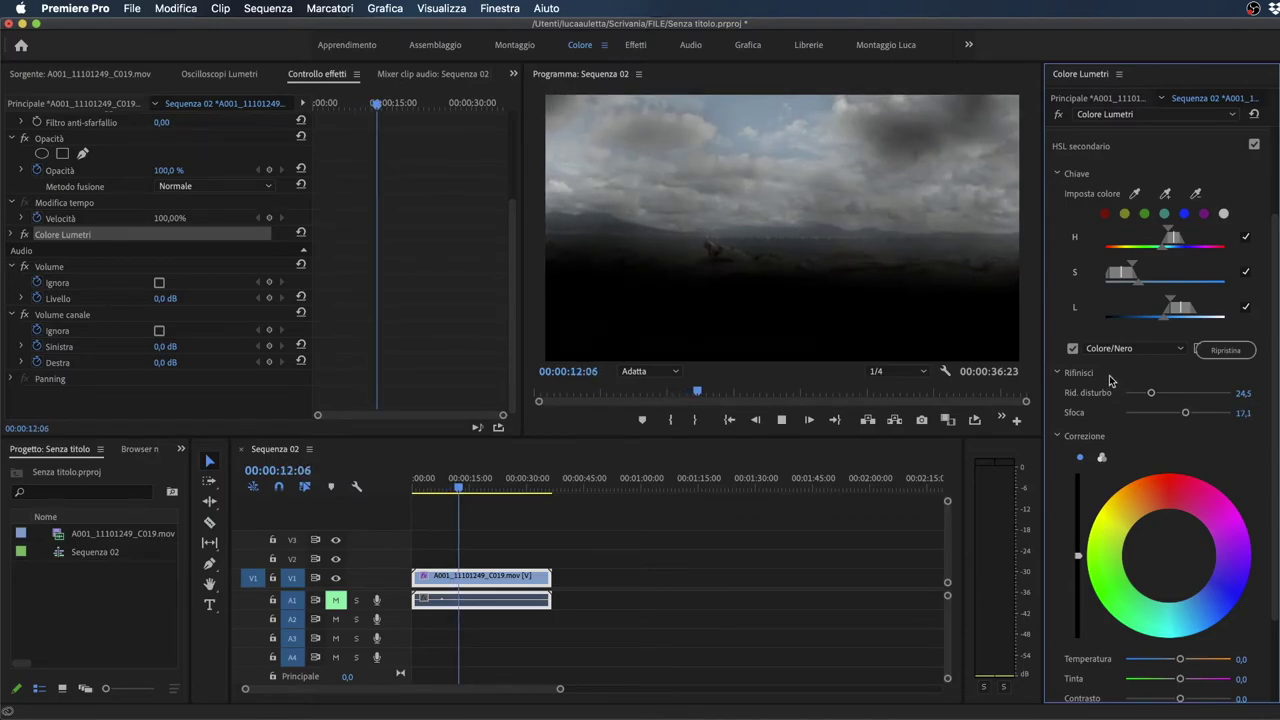
left_click_drag(1175, 400, 1245, 393)
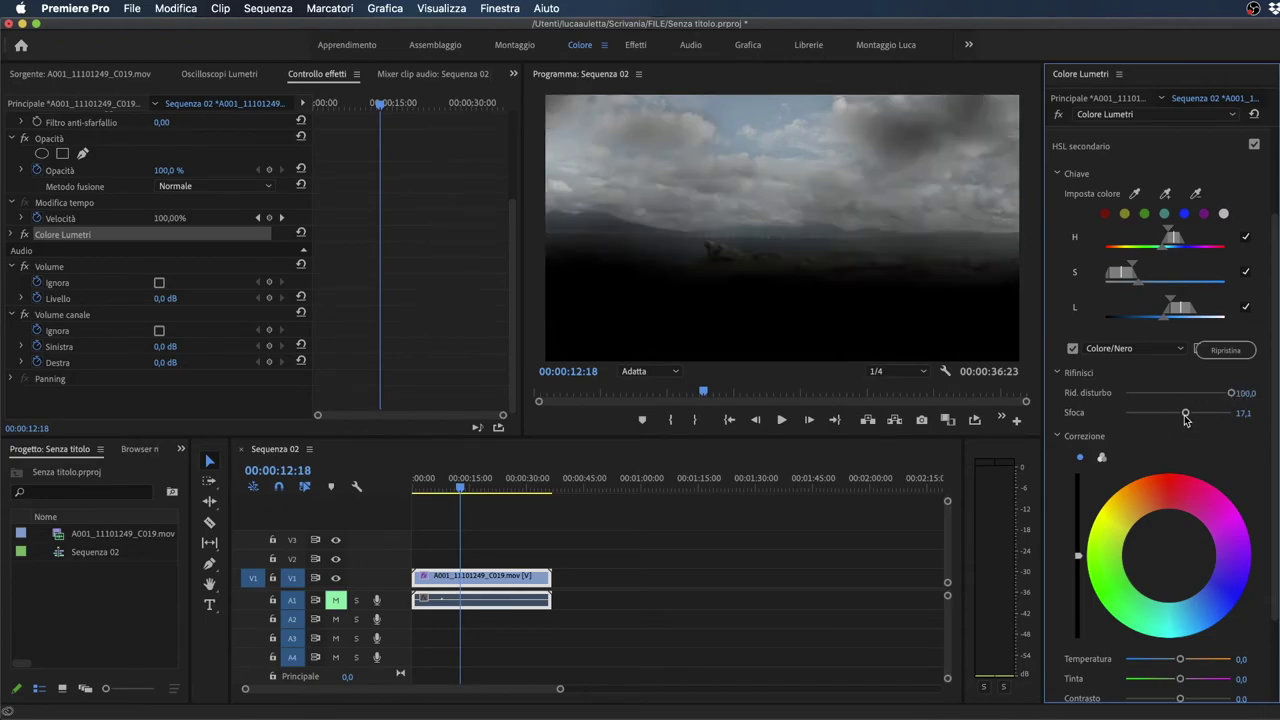
left_click_drag(1185, 413, 1175, 414)
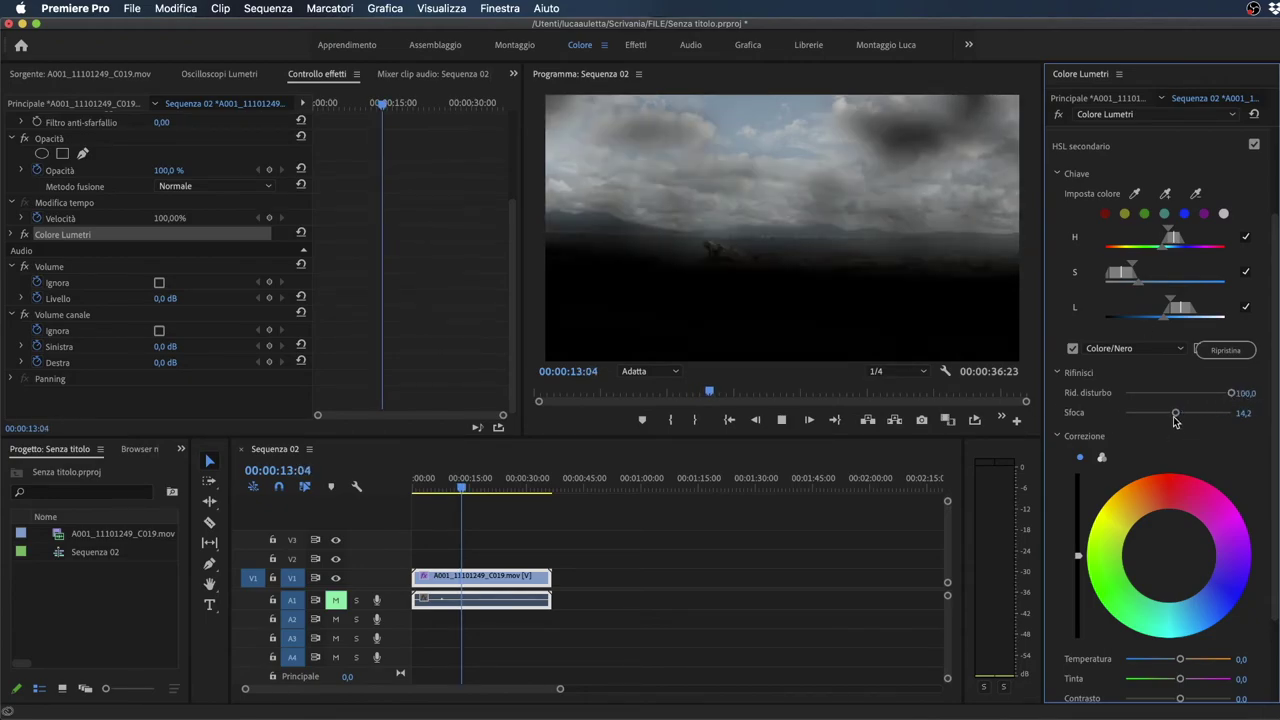
key("space")
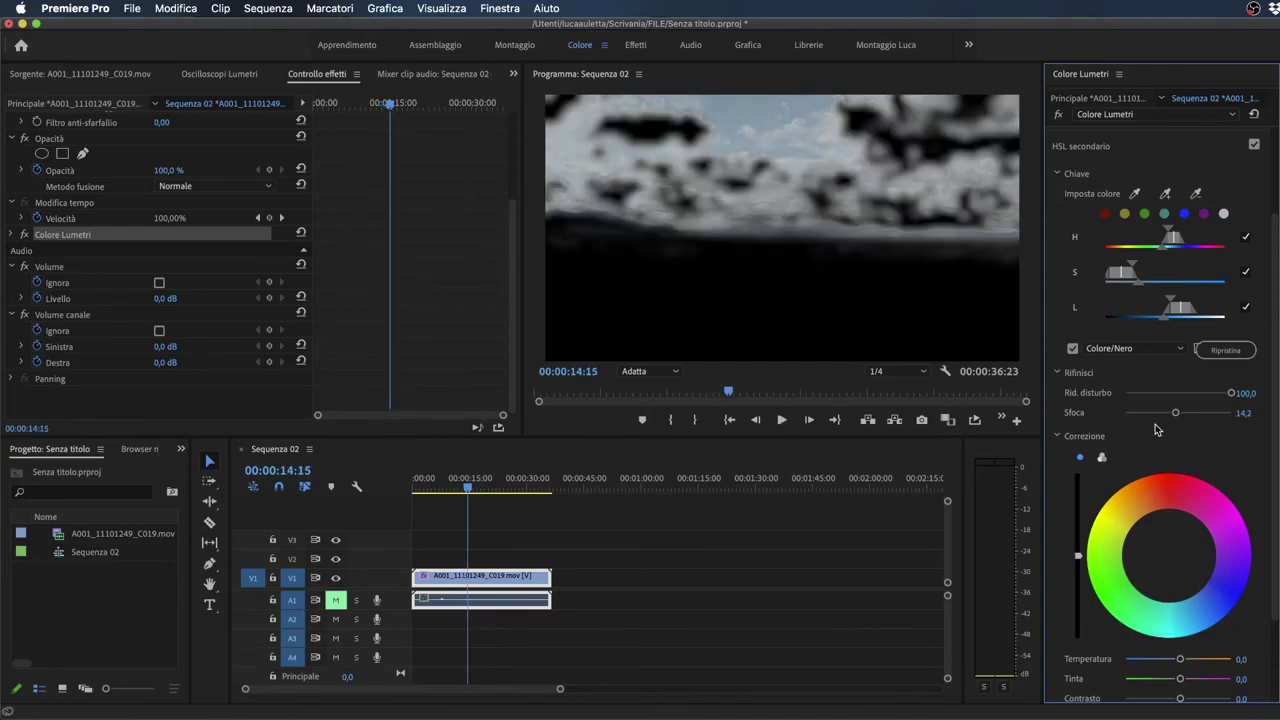
Step: Set the sky correction to Temperature 15,1, Contrast -100,0, Sharpen 42,4, Saturation 132,4, with a neutral wheel
scroll(1160, 425, "down", 2)
scroll(1155, 428, "down", 1)
scroll(1148, 415, "down", 2)
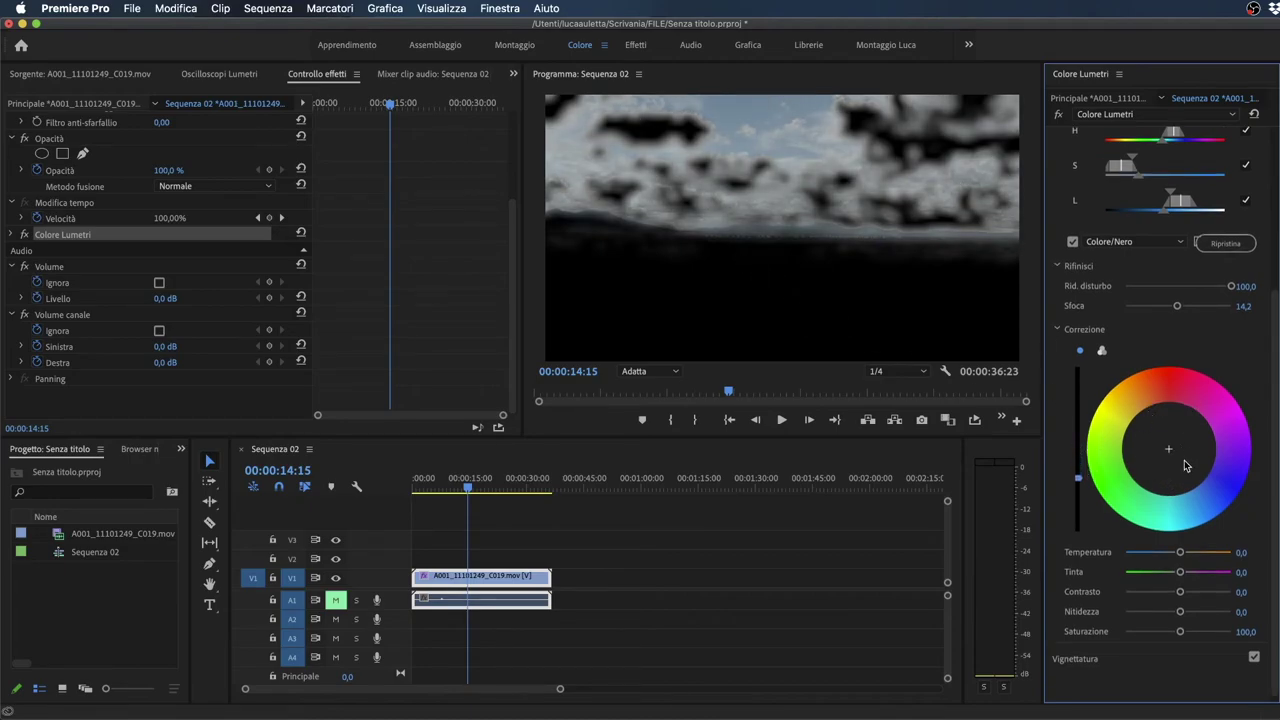
left_click_drag(1170, 450, 1148, 428)
double_click(1148, 422)
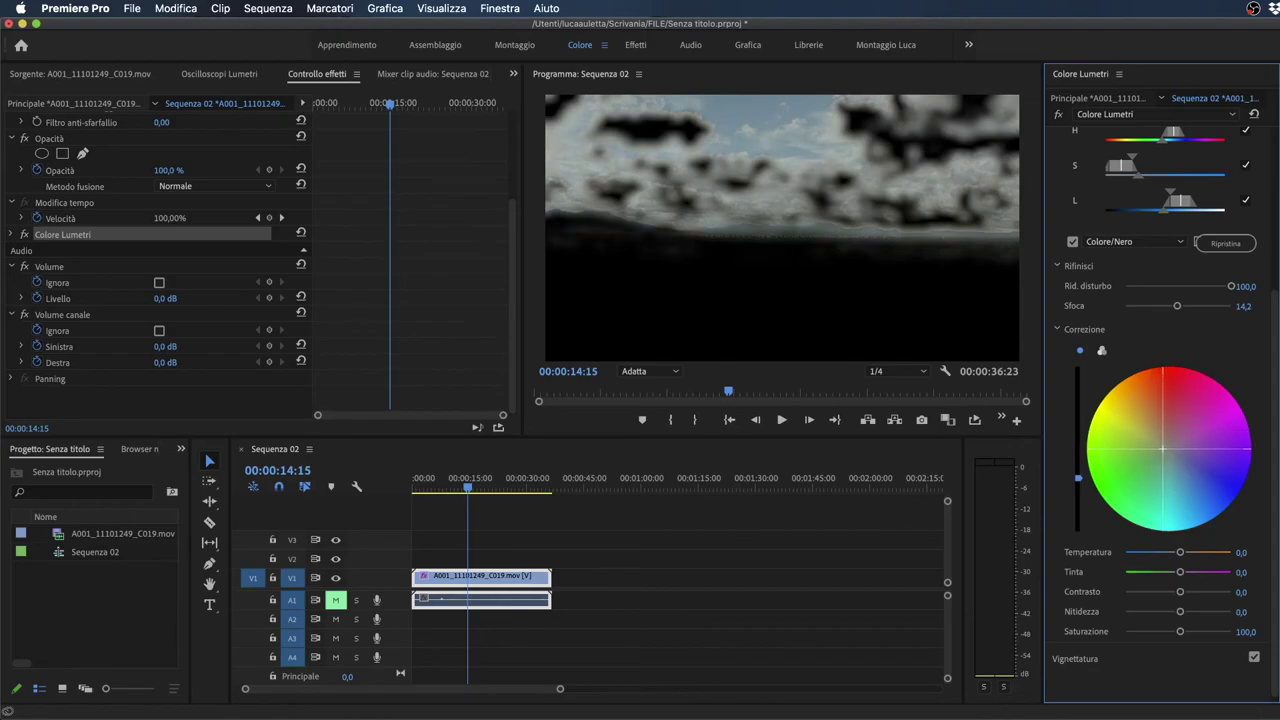
left_click_drag(1178, 553, 1186, 563)
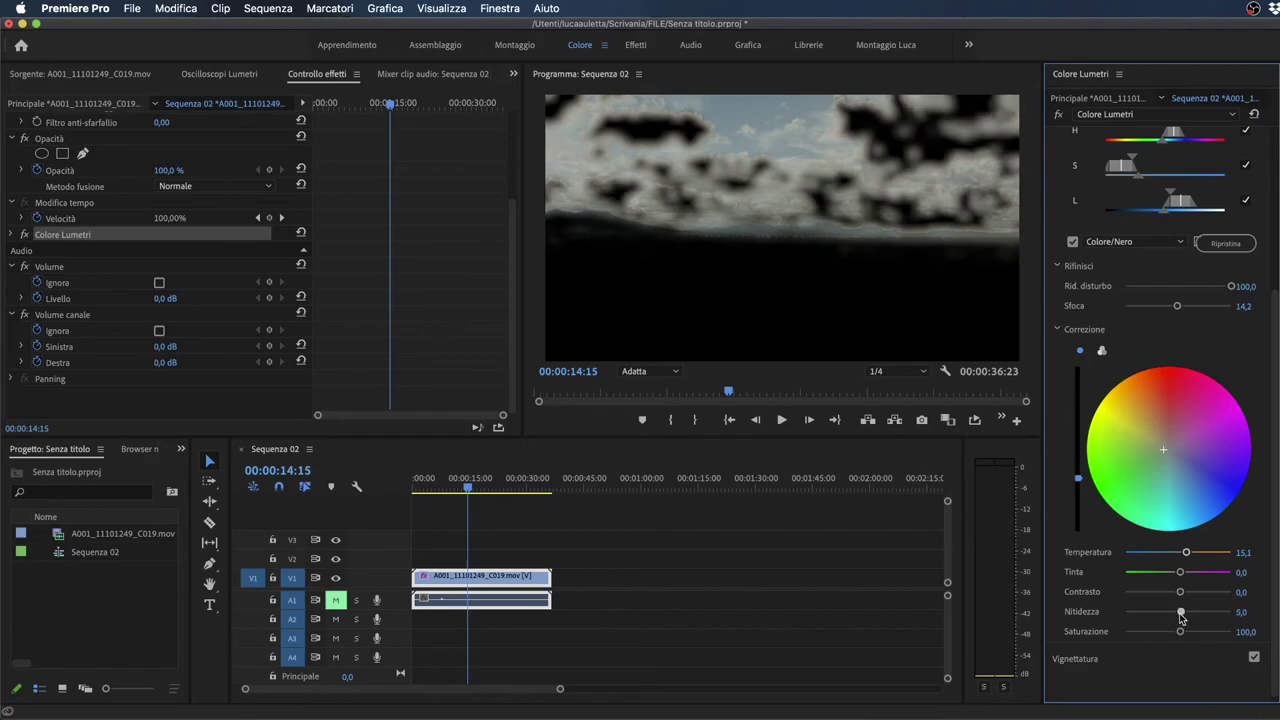
mouse_move(1180, 612)
left_mouse_down()
mouse_move(1214, 614)
mouse_move(1180, 635)
mouse_move(1143, 632)
mouse_move(1200, 634)
mouse_move(1079, 593)
left_mouse_up()
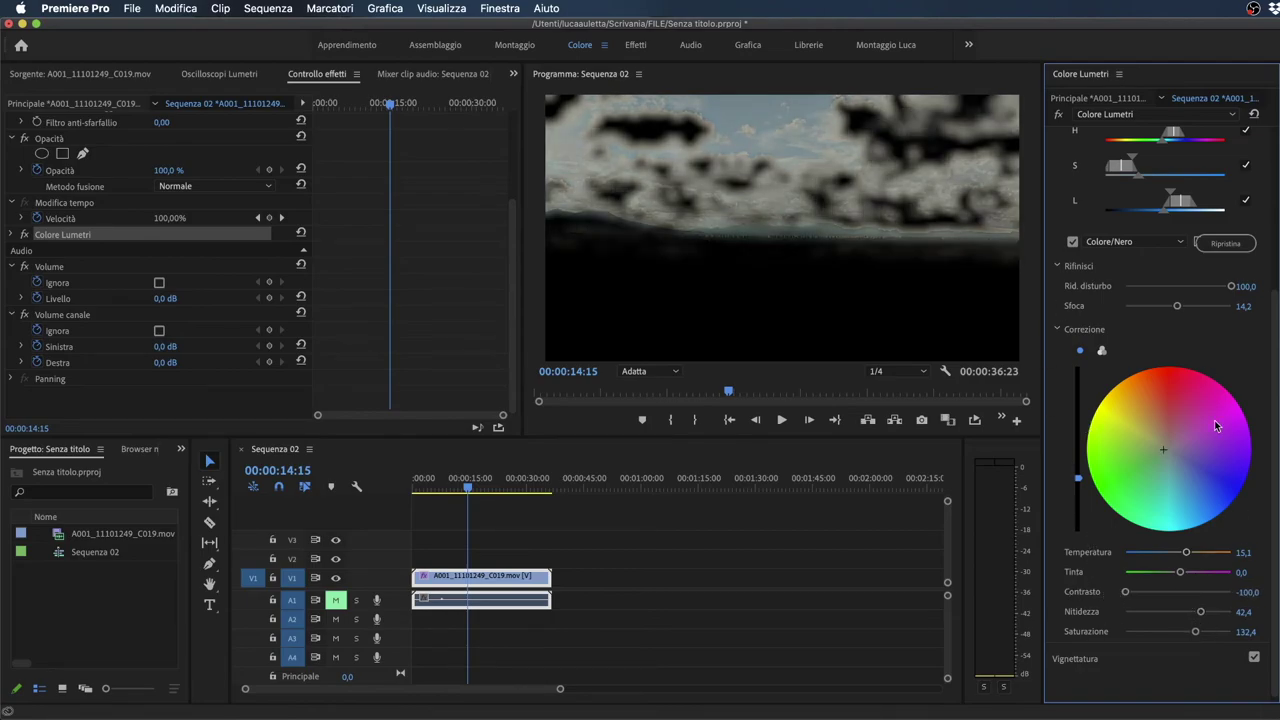
scroll(1190, 405, "up", 3)
scroll(1177, 403, "up", 3)
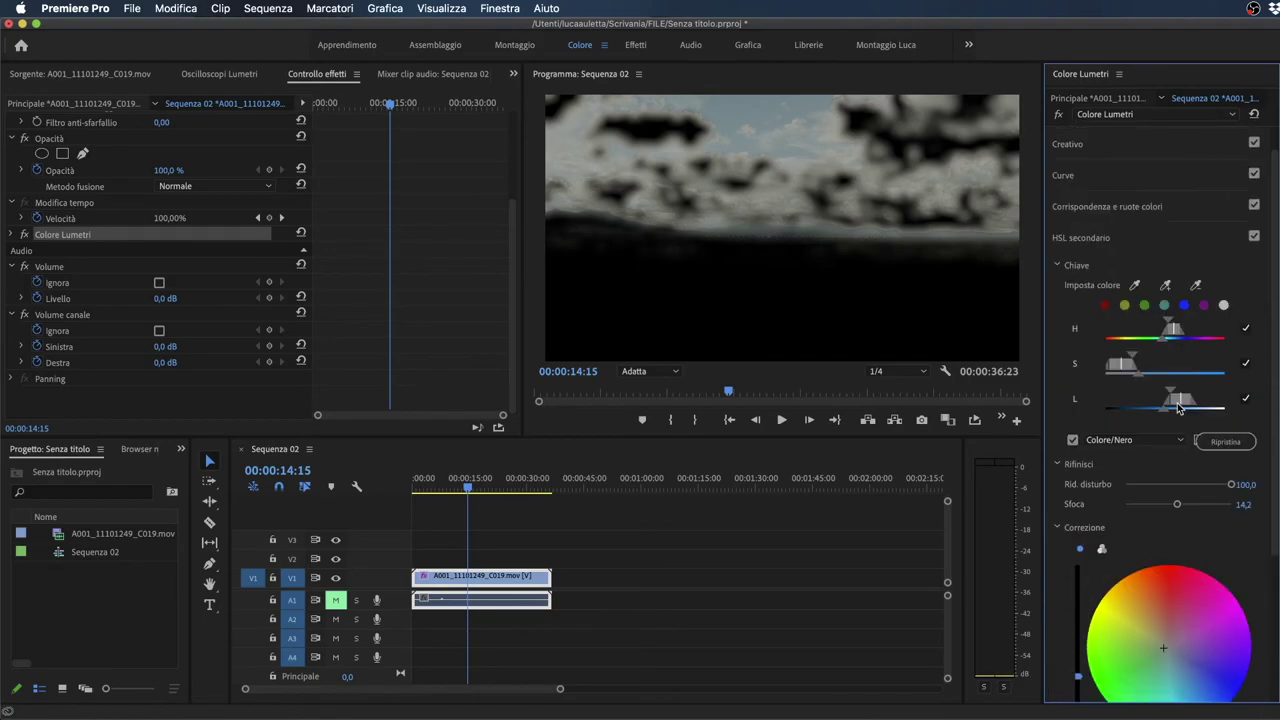
Step: Compare the full-colour clip with HSL sky correction off and on, leaving it active, and show Vignette
left_click(1073, 441)
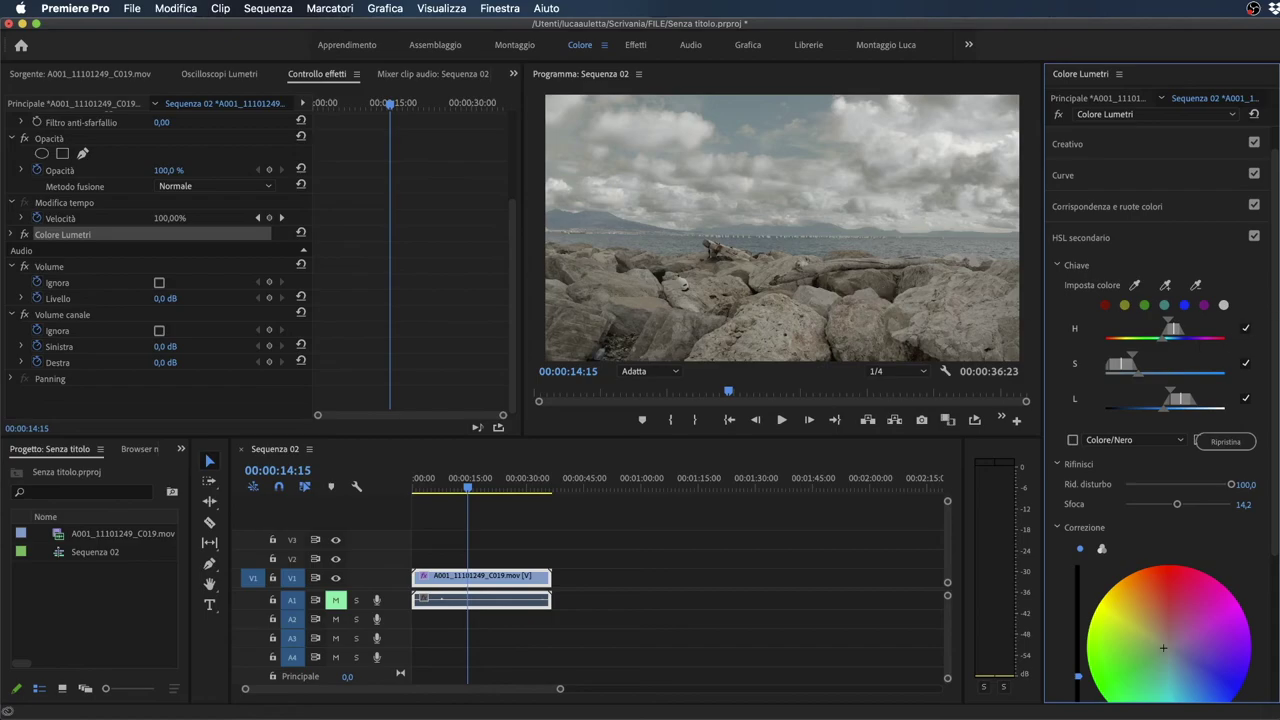
left_click(1254, 238)
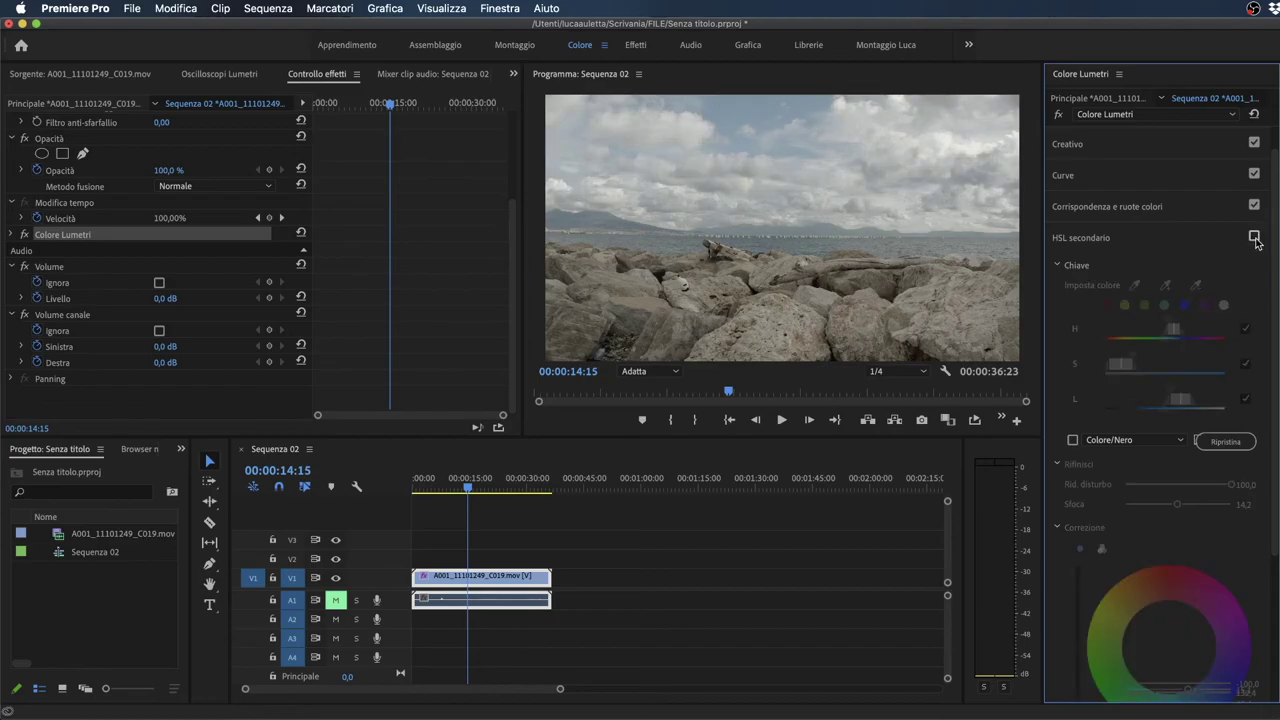
left_click(1254, 238)
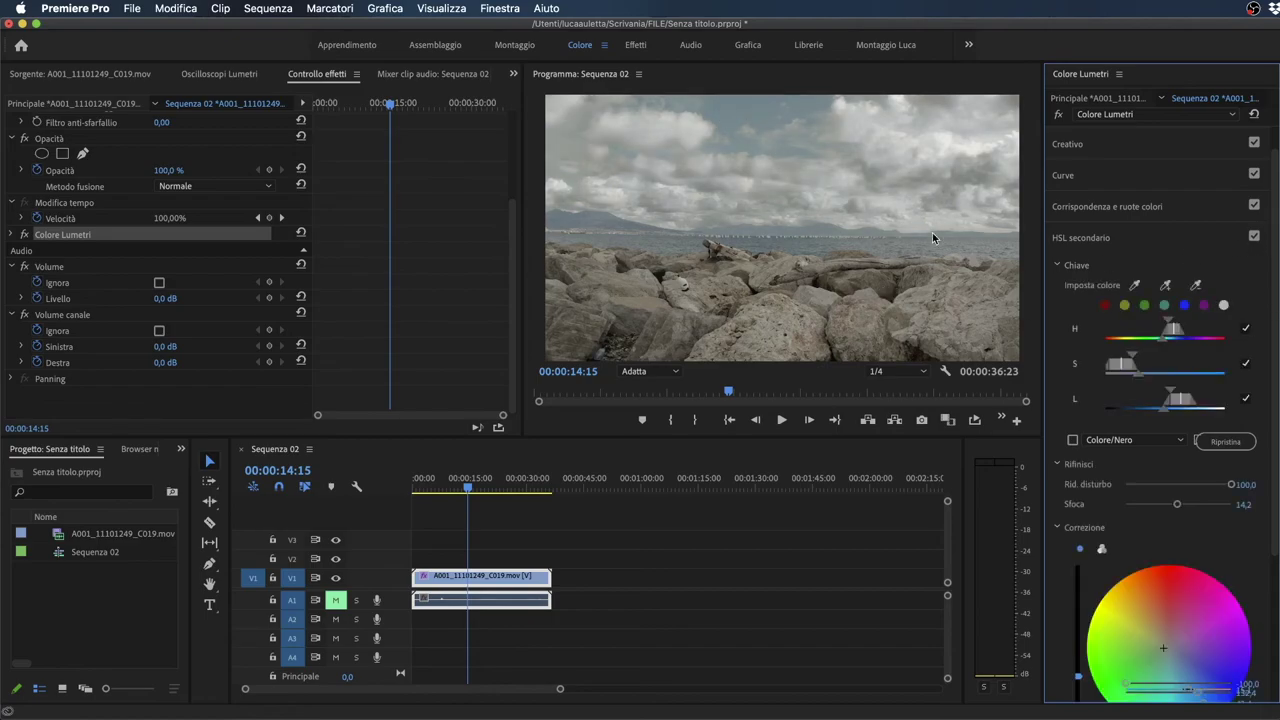
left_click(1254, 238)
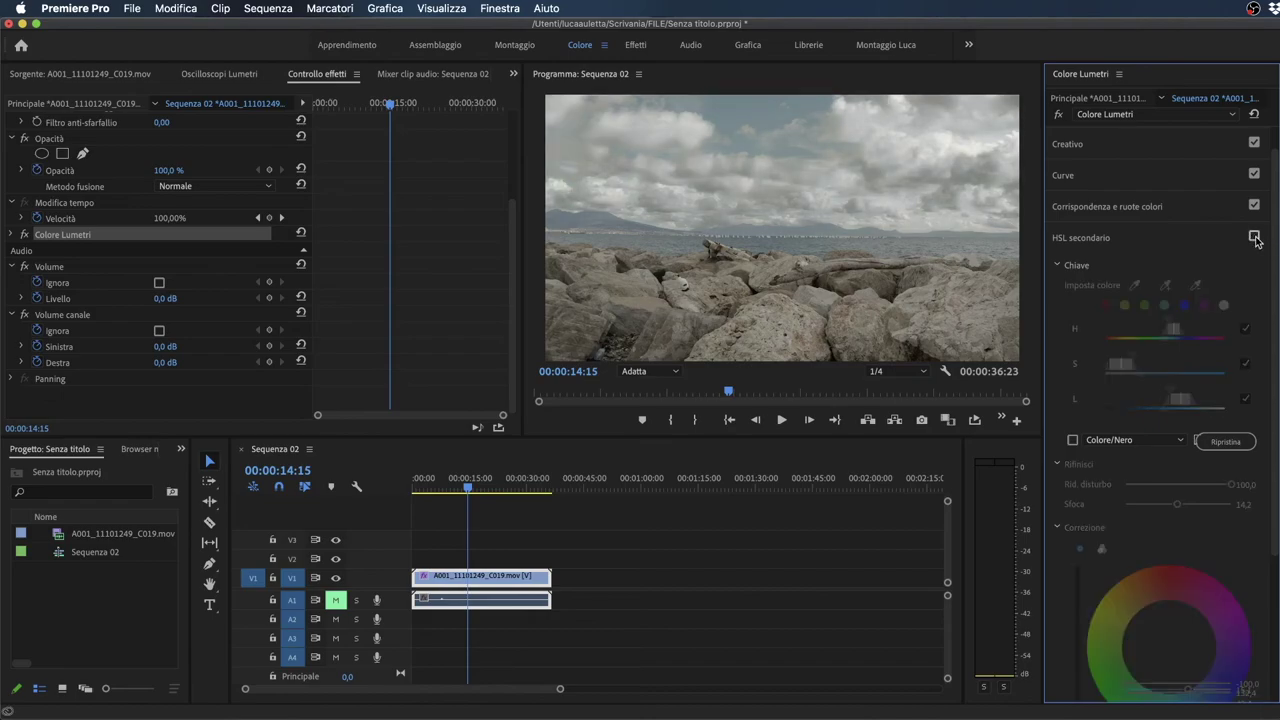
left_click(1254, 238)
left_click(1122, 300)
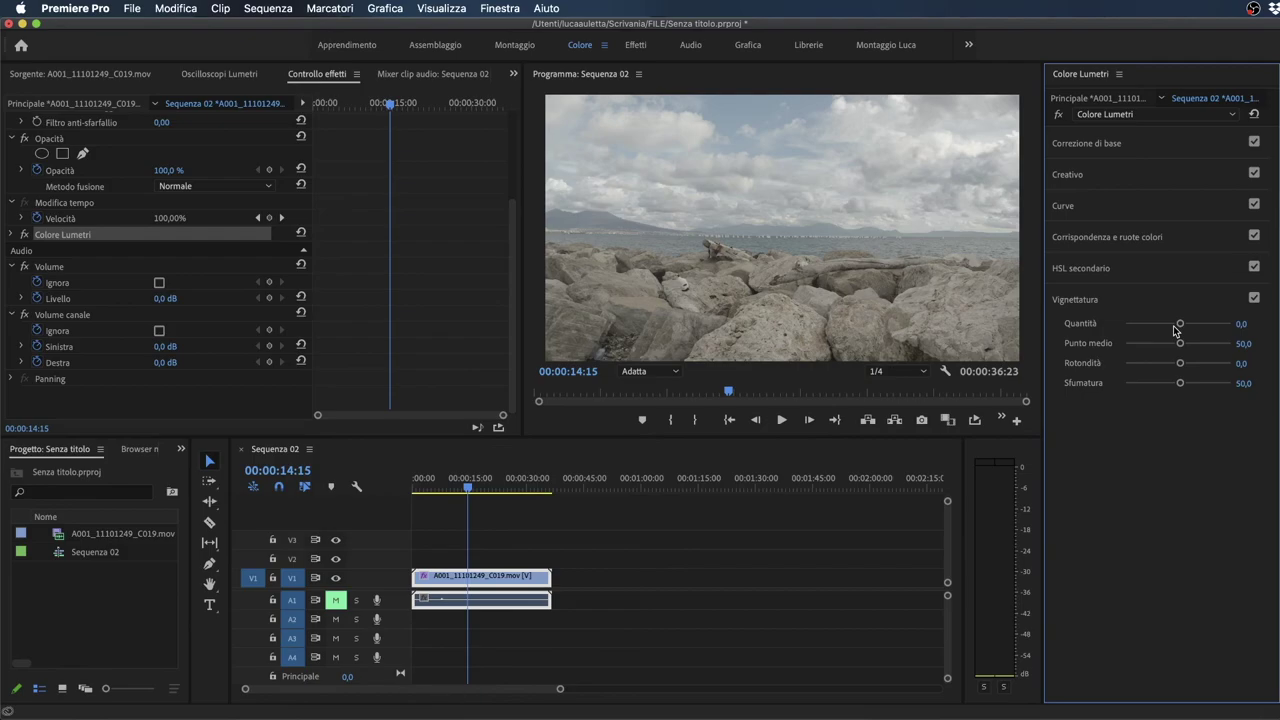
Step: Darken the vignette to Amount -3,0 and pull its Midpoint inward to 46,8
mouse_move(1176, 330)
left_mouse_down()
mouse_move(1268, 338)
mouse_move(1173, 328)
left_mouse_up()
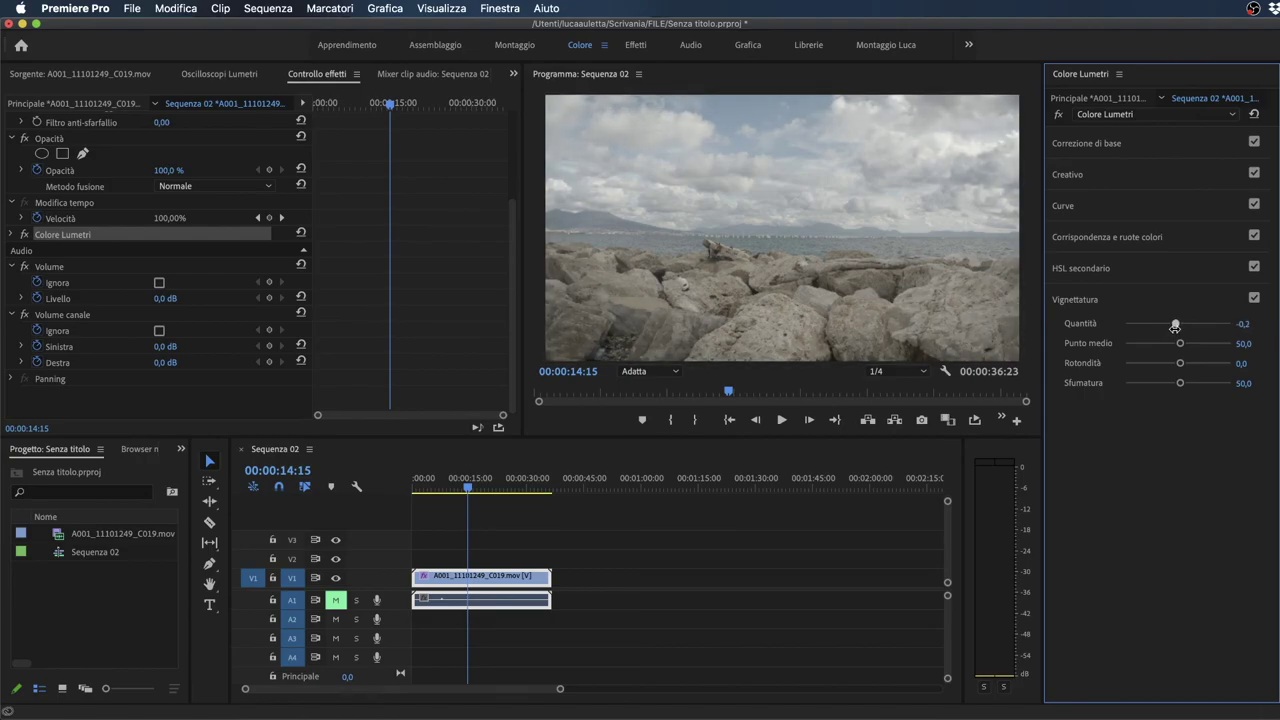
left_click_drag(1171, 326, 1021, 324)
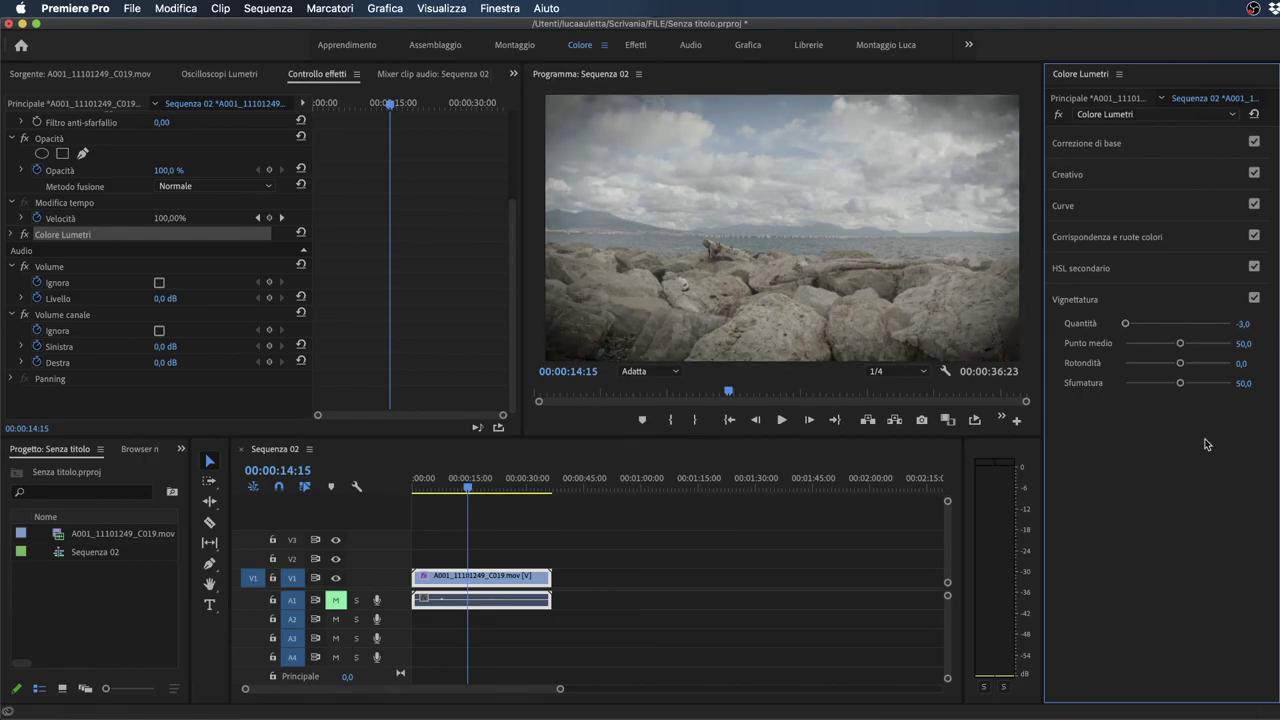
mouse_move(1181, 343)
left_mouse_down()
mouse_move(1110, 355)
mouse_move(1190, 352)
mouse_move(1110, 370)
mouse_move(1231, 363)
mouse_move(1178, 365)
mouse_move(1259, 385)
mouse_move(1172, 385)
mouse_move(1259, 387)
left_mouse_up()
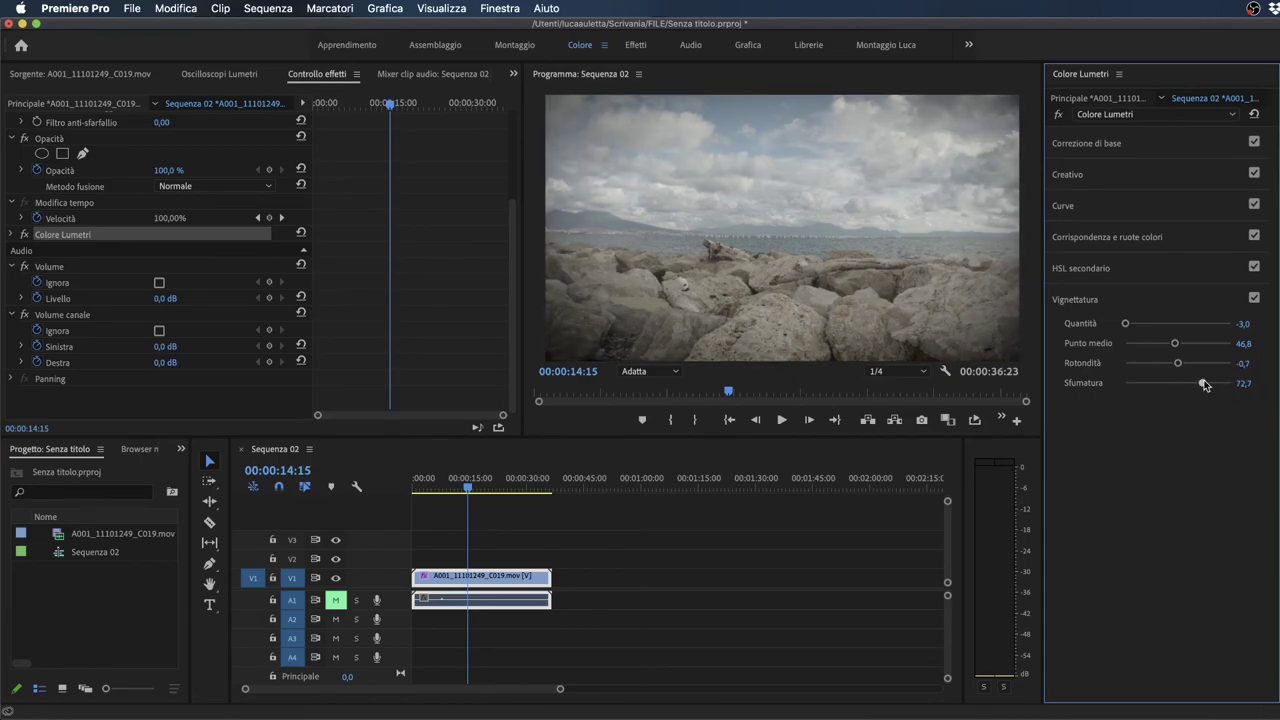